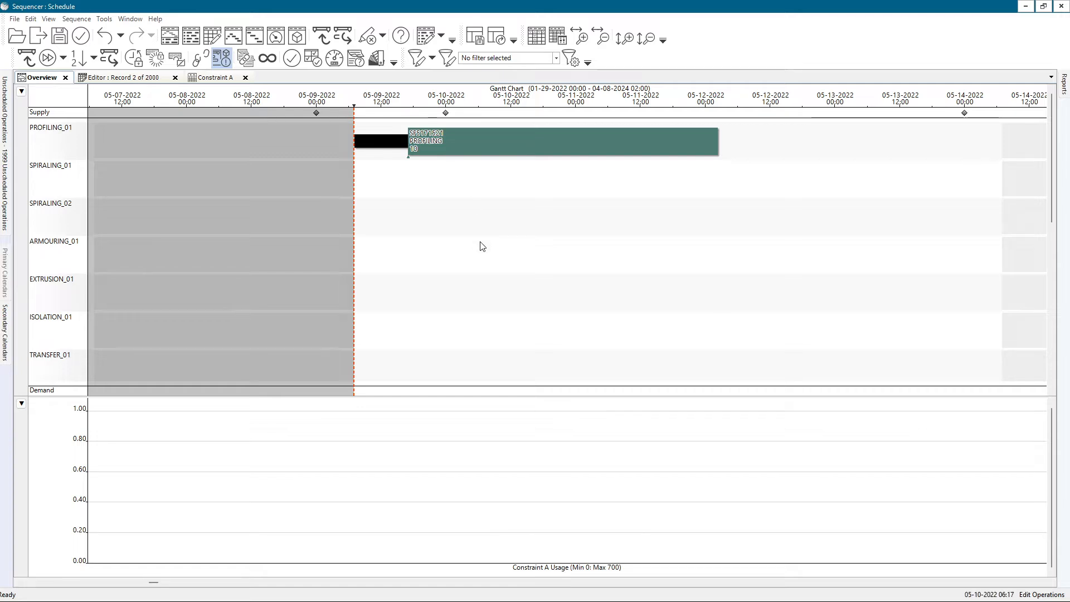
Add Constraint A to the valid secondary constraints of the PROFILING operation scheduled on PROFILING_01.
scroll(479, 242, up, 1)
drag(496, 227, 454, 229)
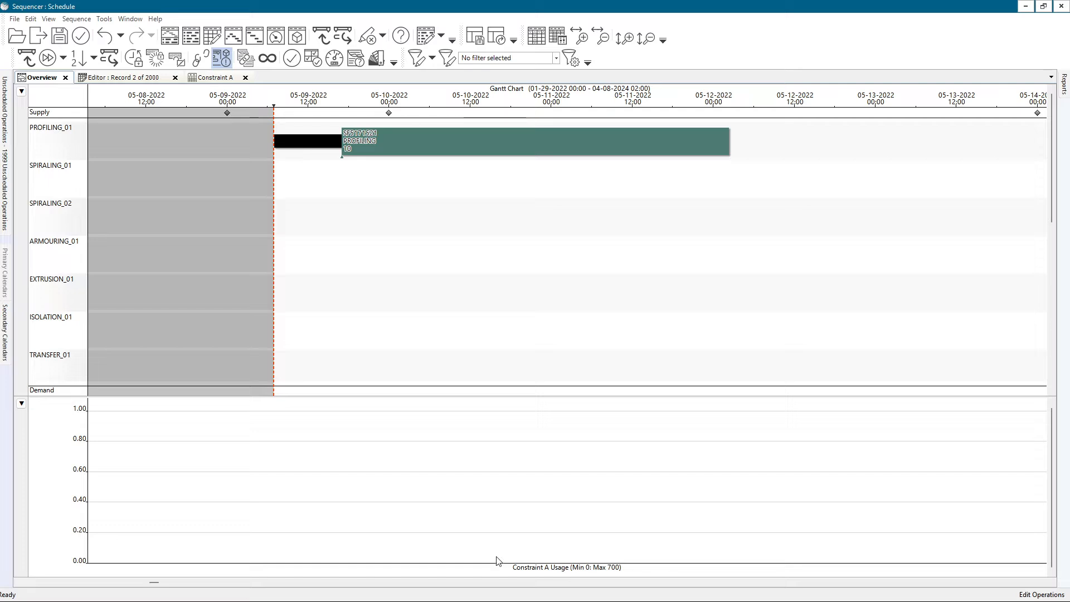
double_click(398, 149)
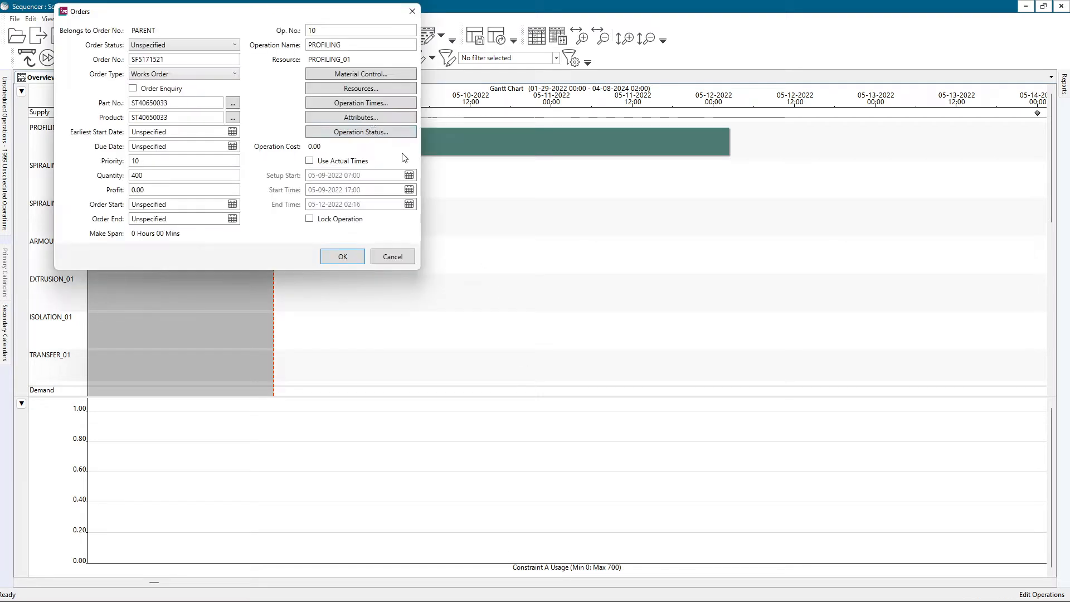
click(364, 91)
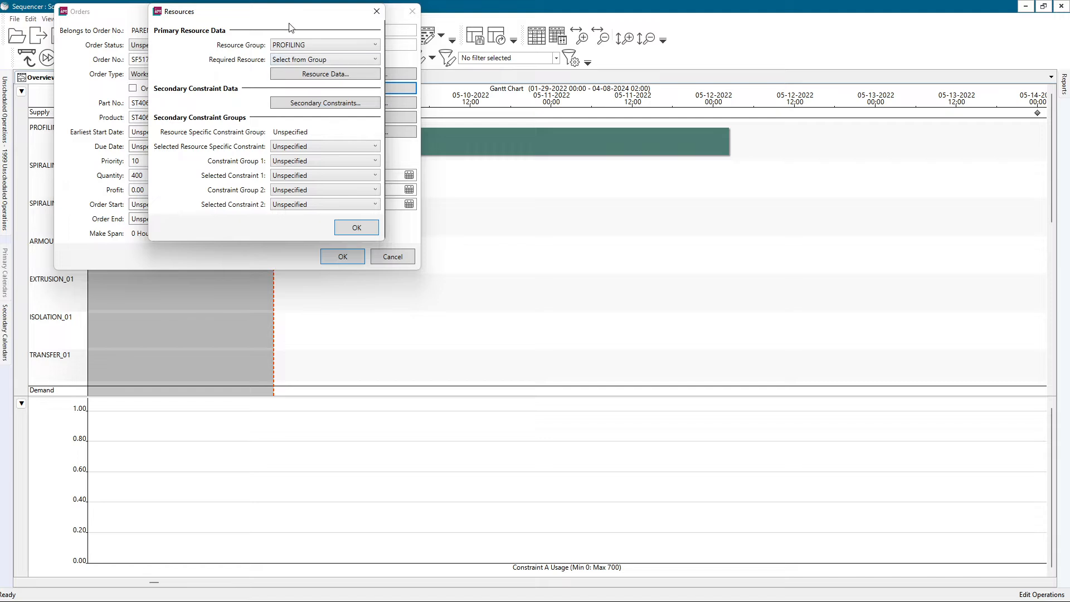
drag(287, 12, 603, 48)
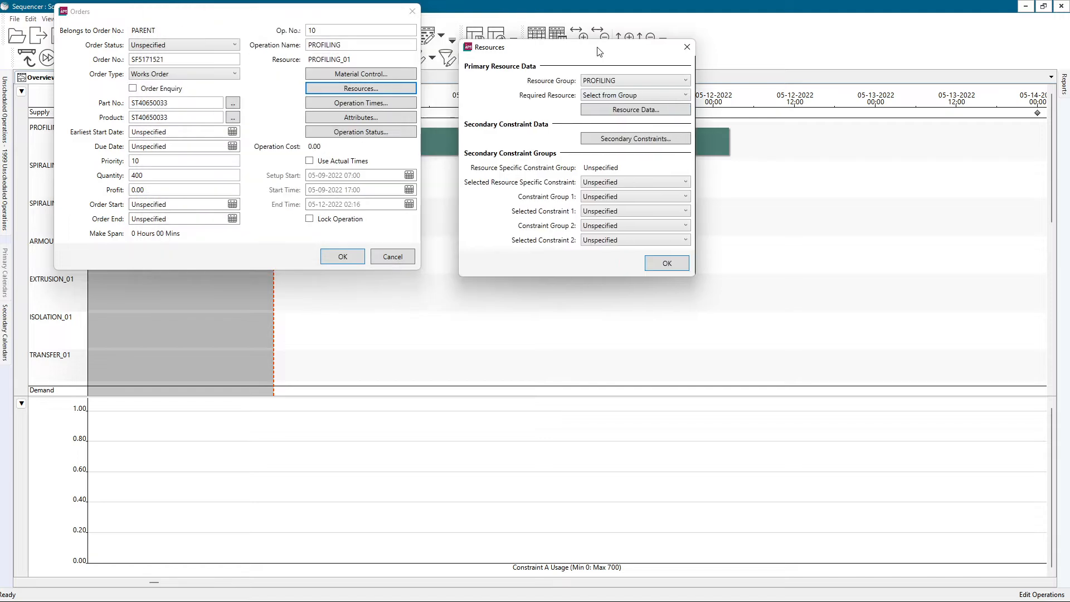
click(631, 143)
drag(171, 34, 787, 57)
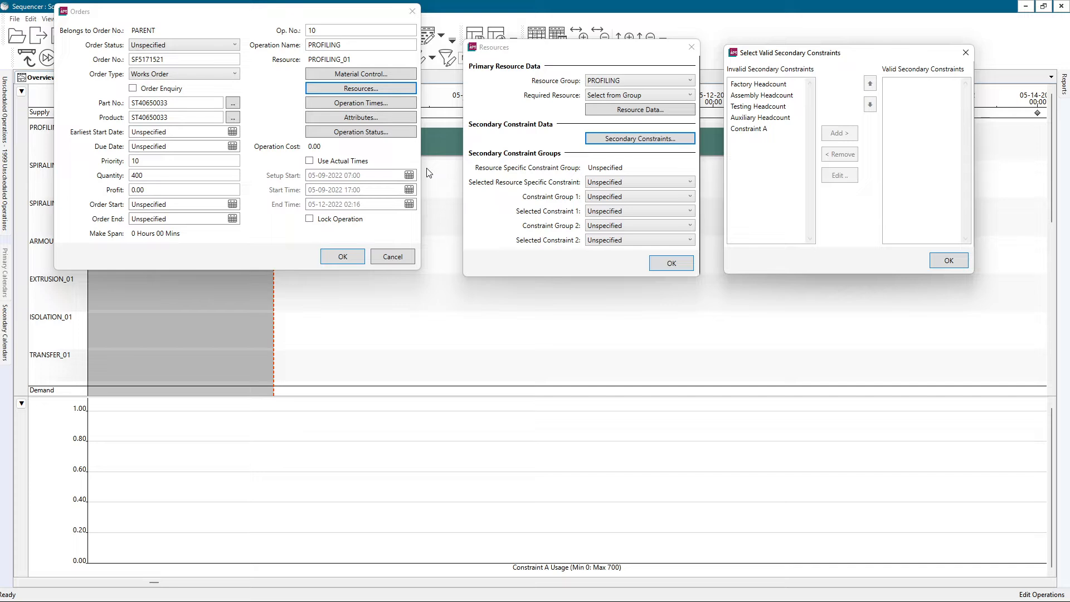
click(765, 131)
click(839, 133)
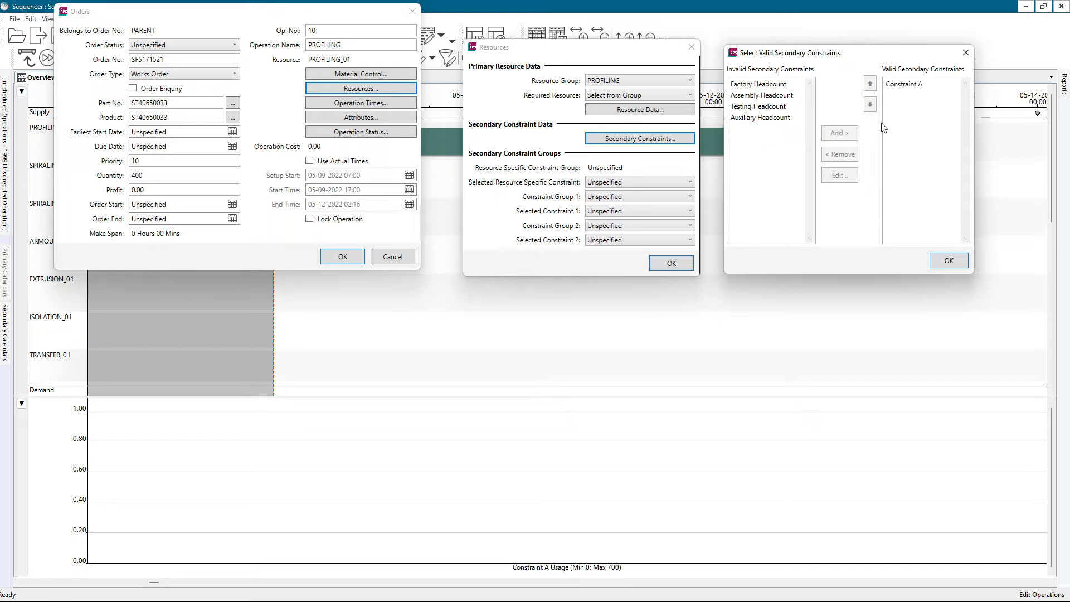
Edit Constraint A for the operation and choose Increment For Entire Job as its constraint usage.
double_click(908, 88)
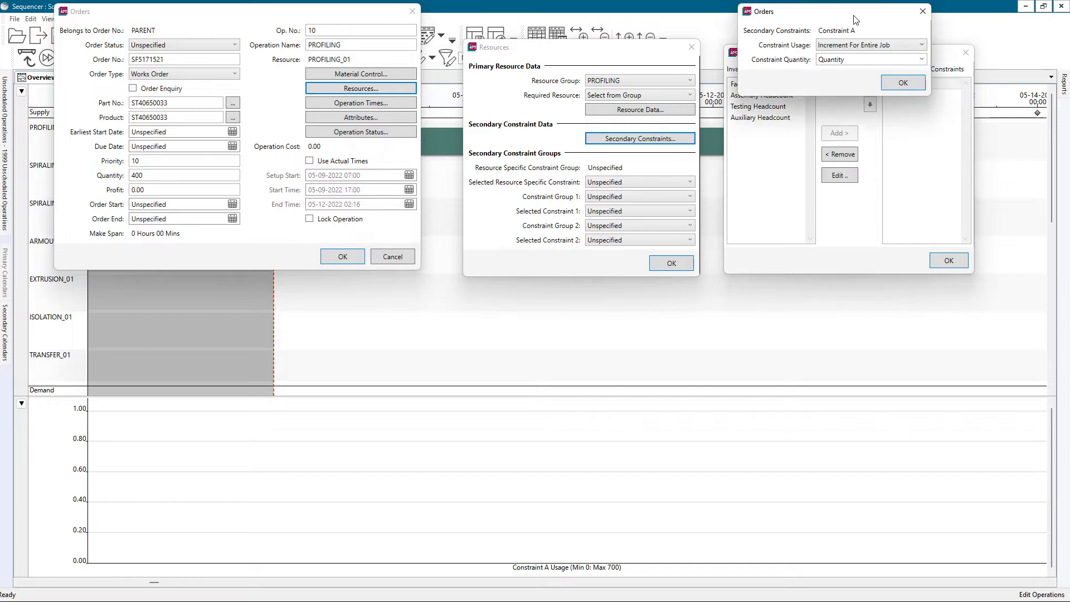
drag(854, 17, 828, 69)
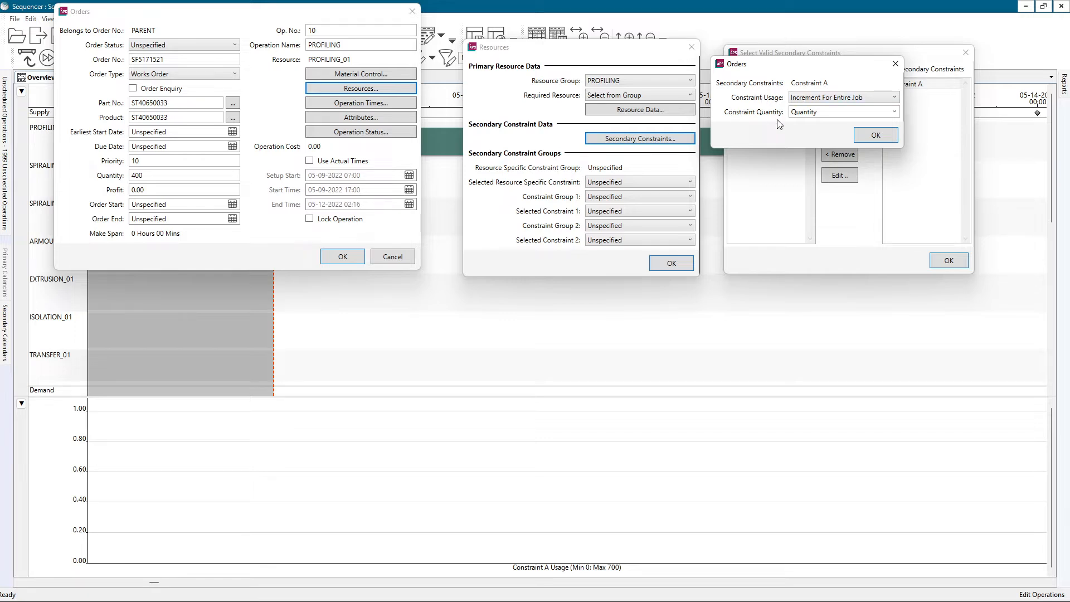
click(806, 94)
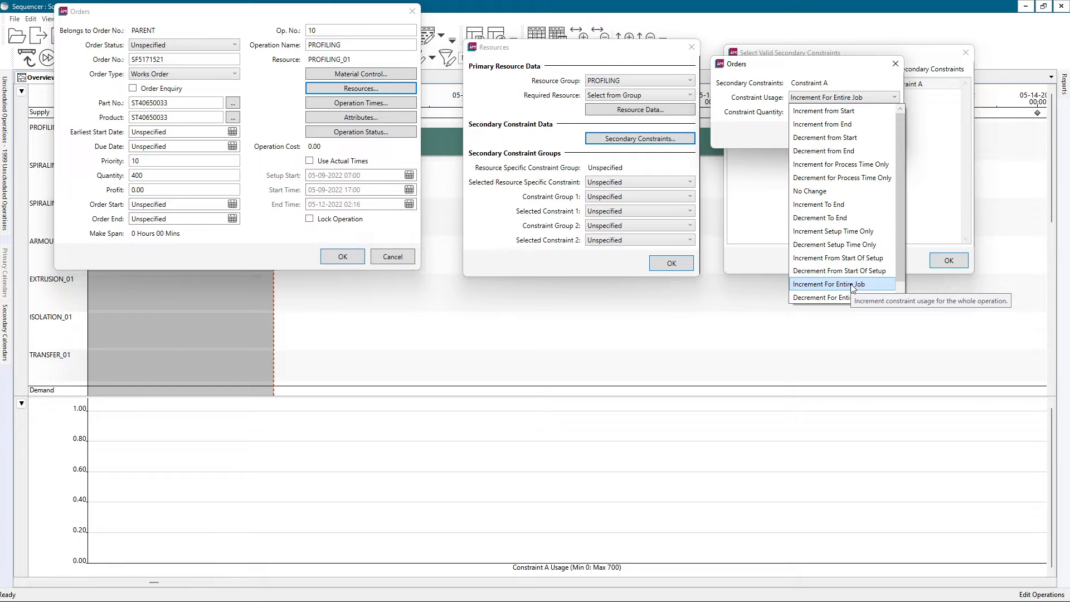
click(831, 284)
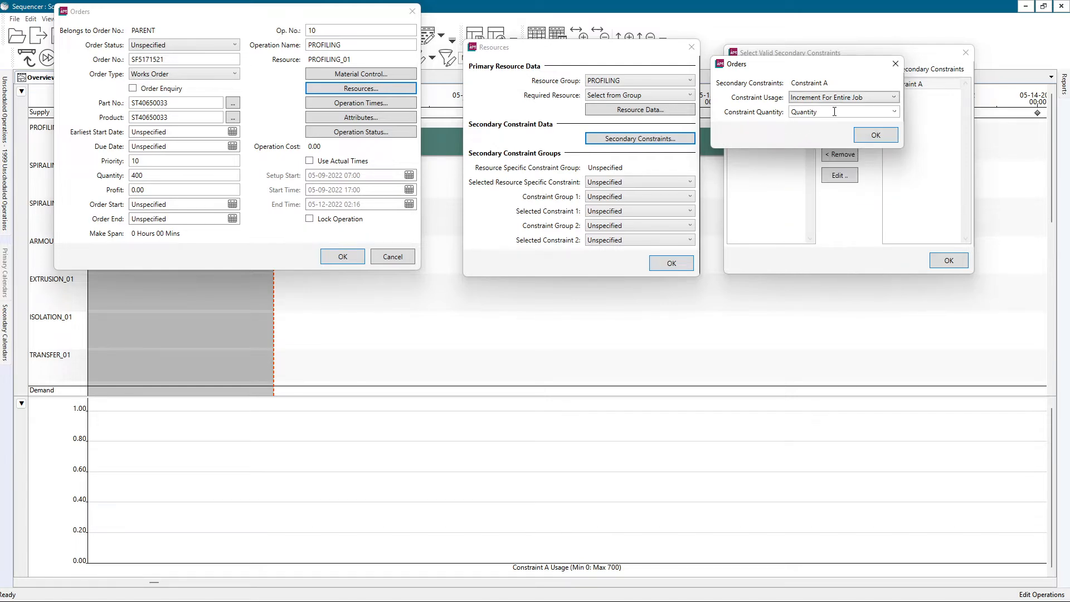
Set Constraint A's constraint quantity to 1 and apply the changes to the PROFILING operation.
click(876, 111)
key(BackSpace)
text(1)
drag(802, 71, 812, 315)
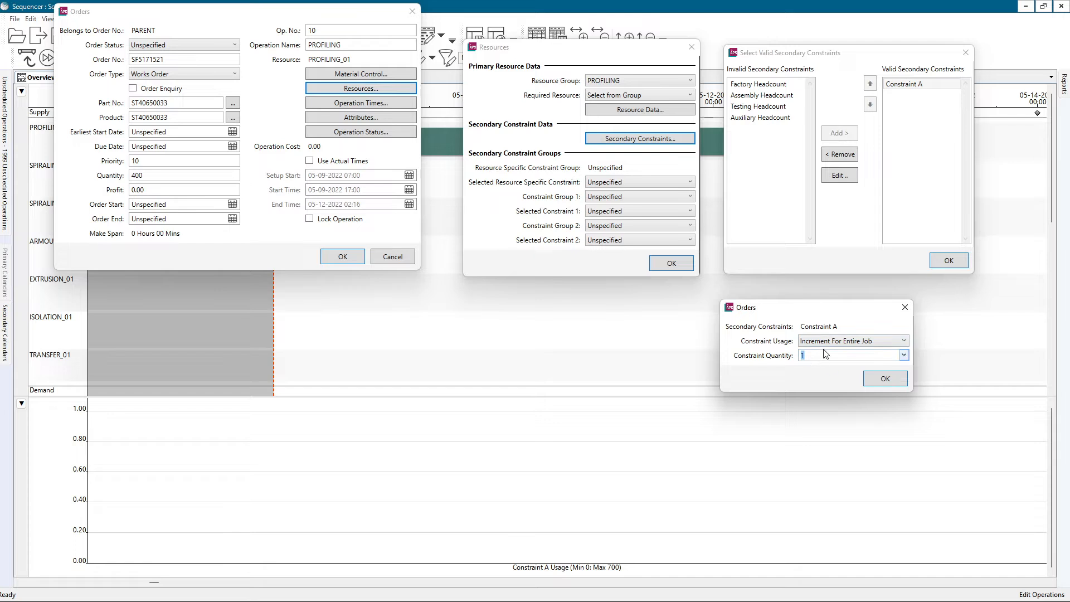
click(788, 356)
click(801, 355)
click(879, 378)
click(949, 260)
click(671, 263)
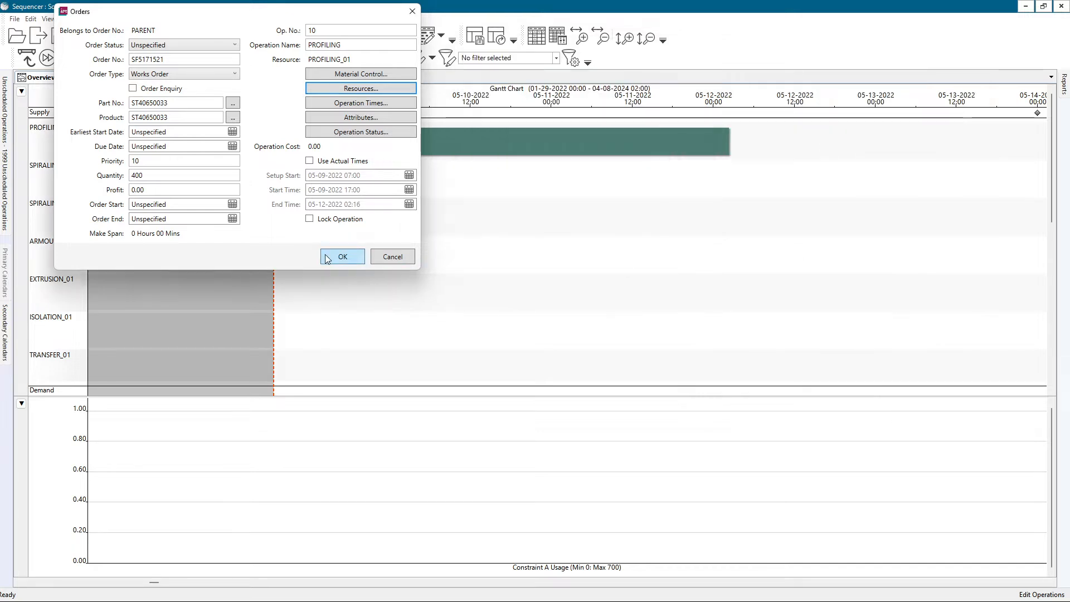
click(343, 257)
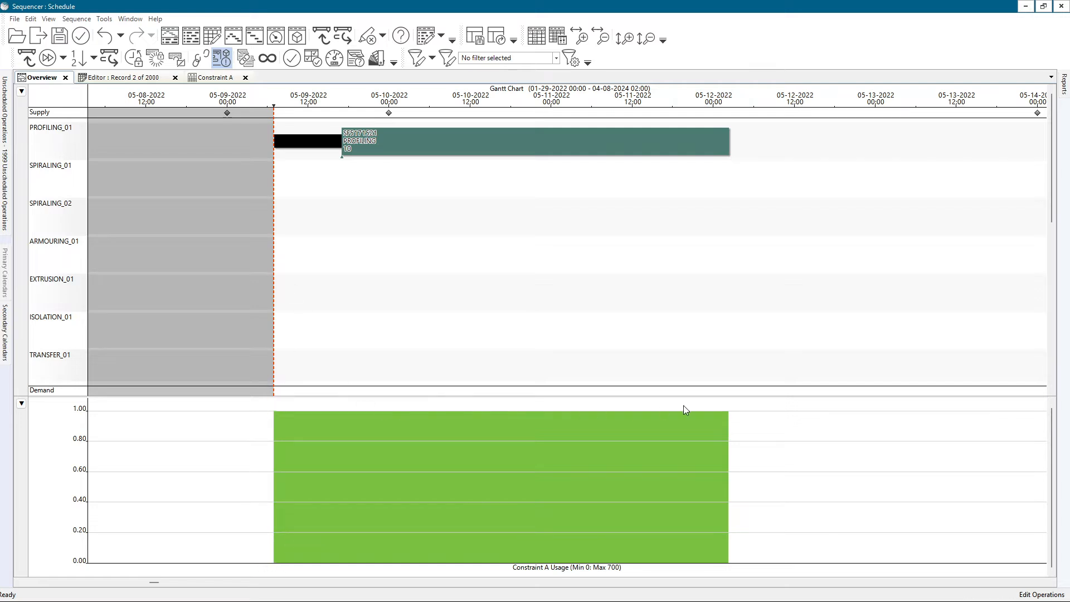
Move the PROFILING operation later on PROFILING_01 so its setup starts at about 15:40 on 05-09-2022.
drag(291, 141, 337, 142)
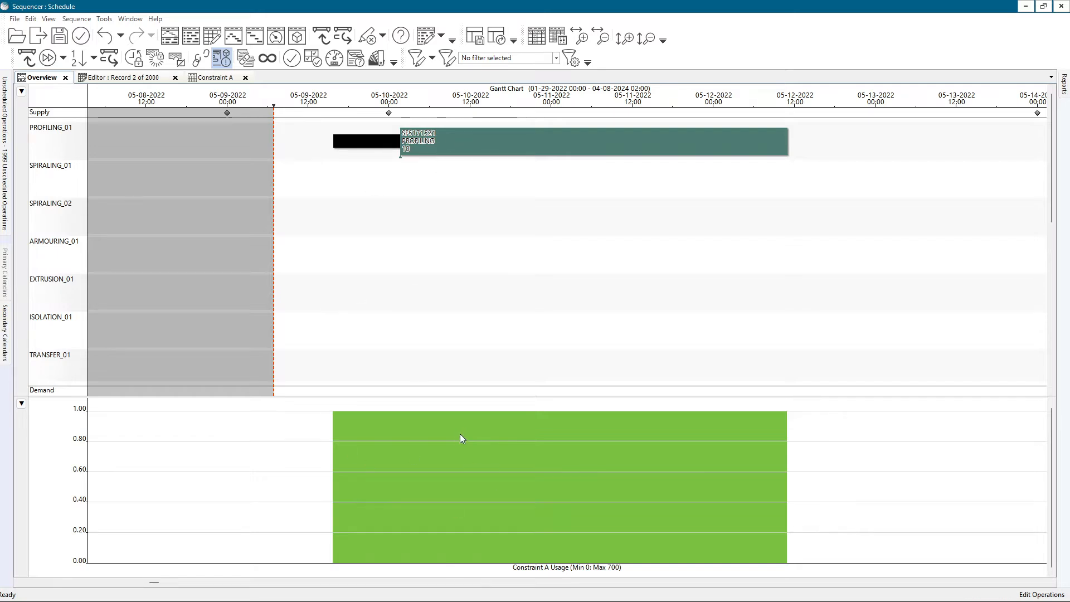
Reopen Constraint A in the PROFILING operation's secondary constraints and set its constraint quantity to 5.
double_click(443, 143)
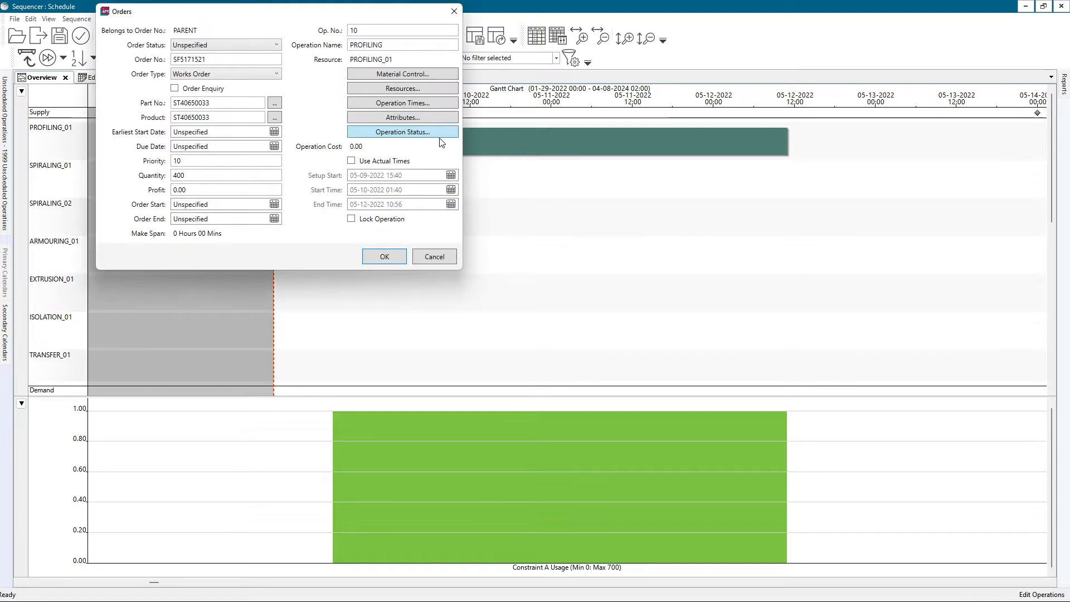
click(412, 89)
click(387, 101)
click(316, 62)
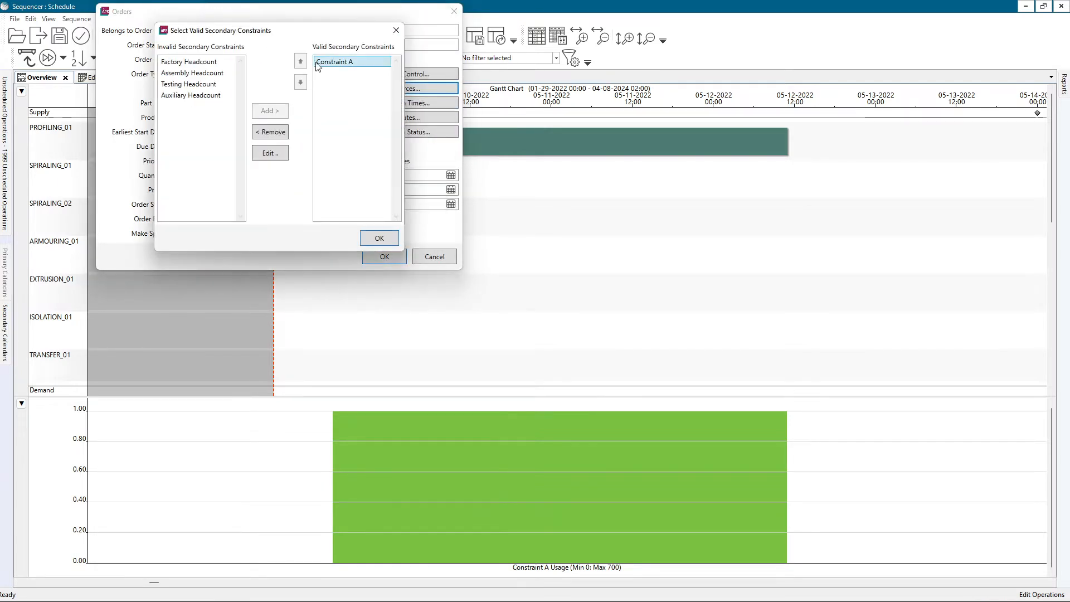
click(273, 158)
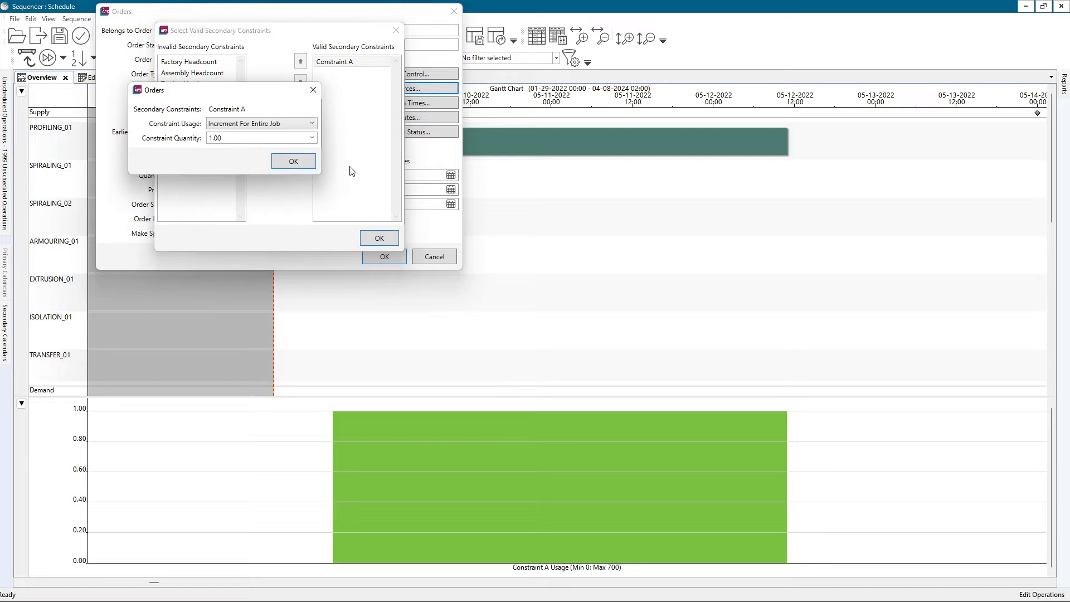
click(312, 138)
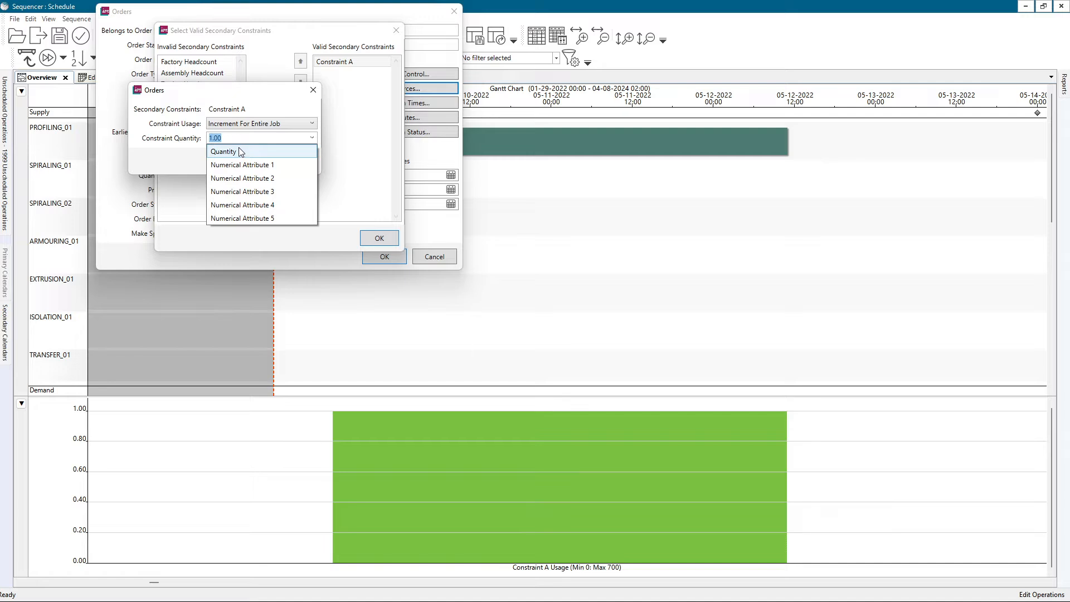
key(Escape)
text(5)
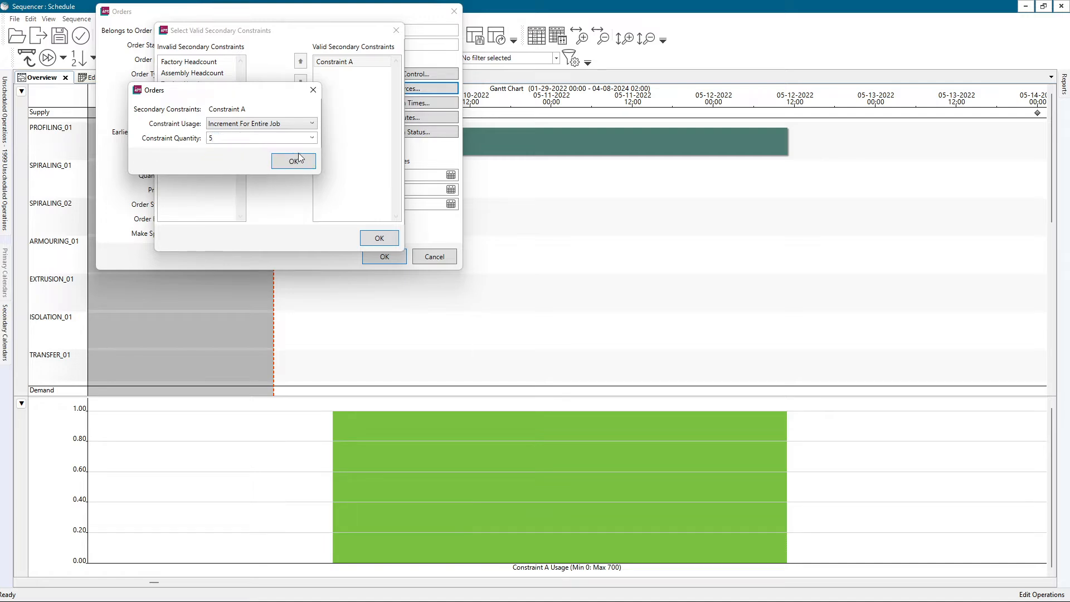
click(311, 137)
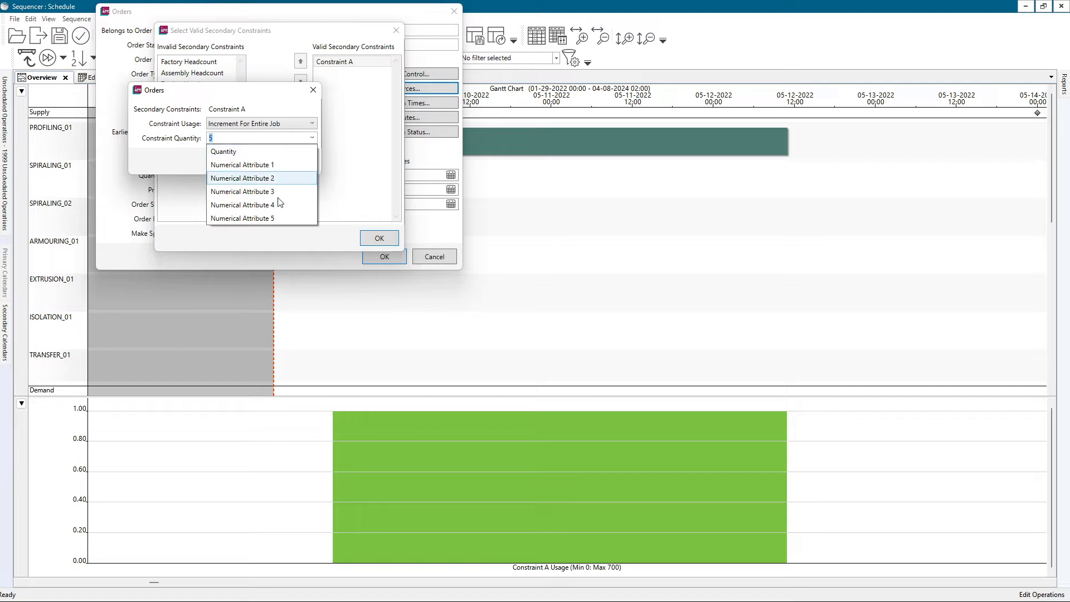
click(161, 149)
click(300, 164)
Base Constraint A's constraint quantity on the order's Quantity field and apply the change to the operation.
drag(277, 29, 495, 45)
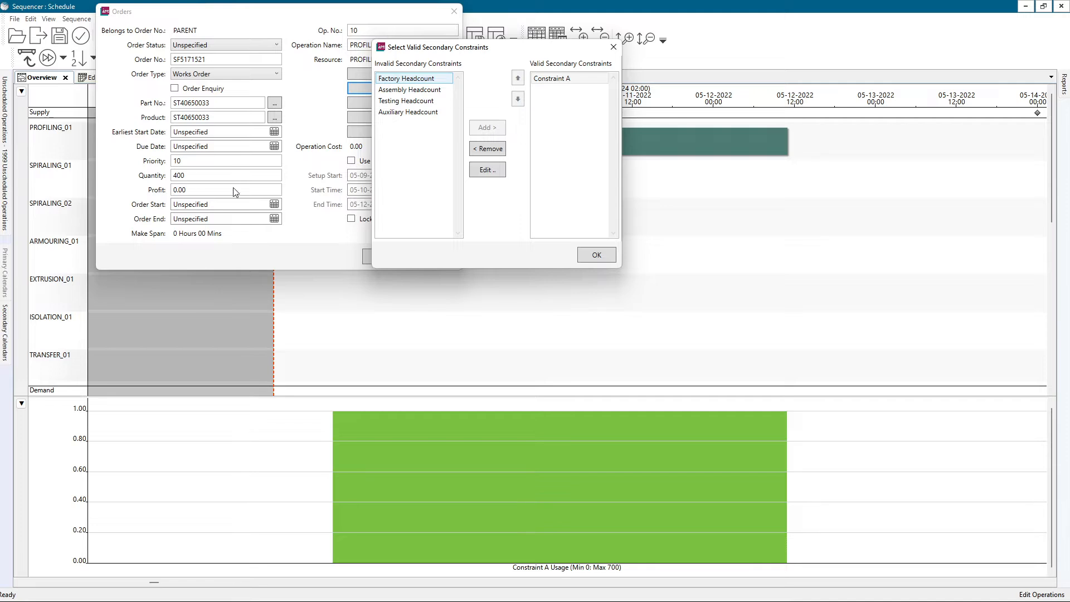
double_click(552, 78)
drag(492, 12, 744, 13)
click(805, 62)
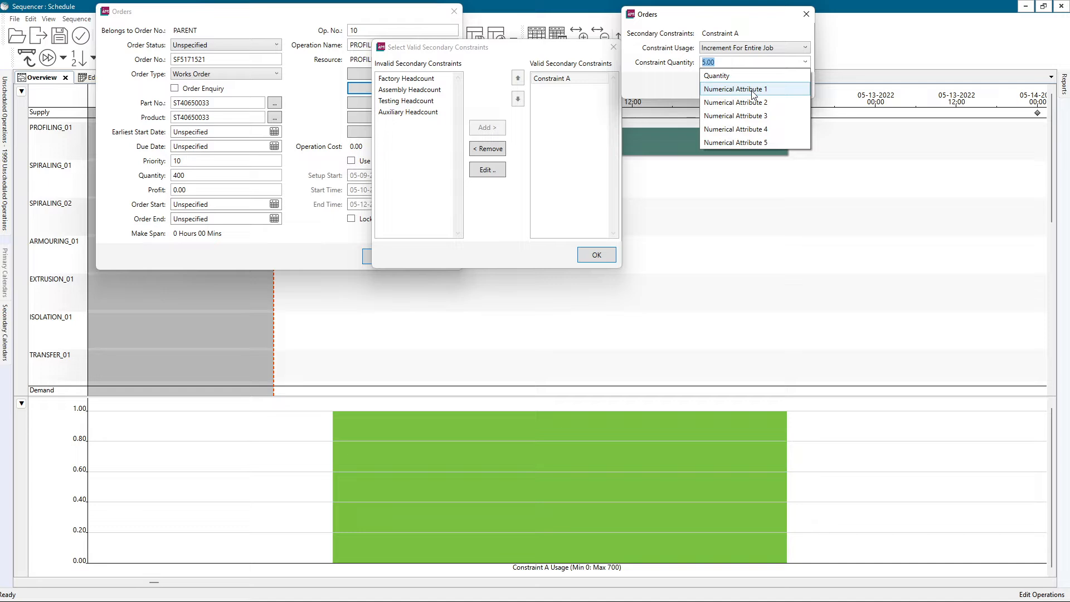
click(750, 76)
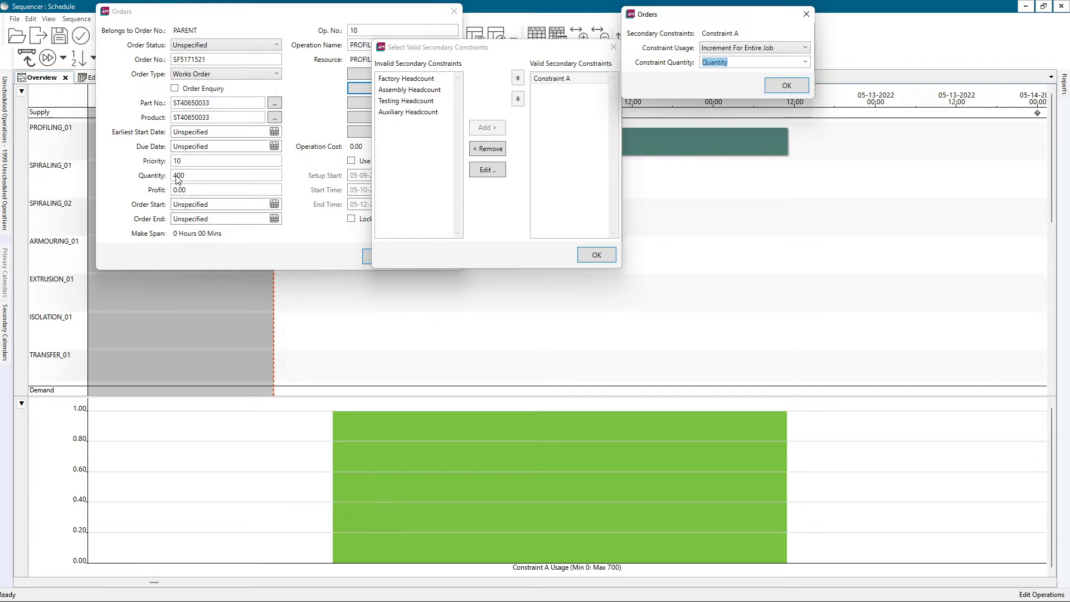
click(786, 85)
click(596, 254)
click(408, 226)
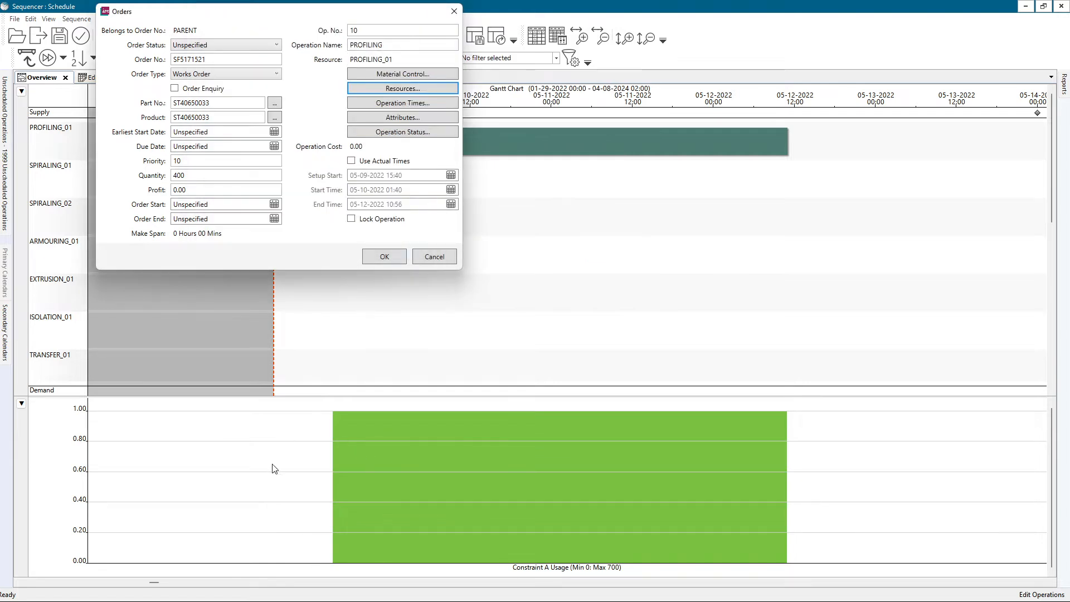
click(383, 256)
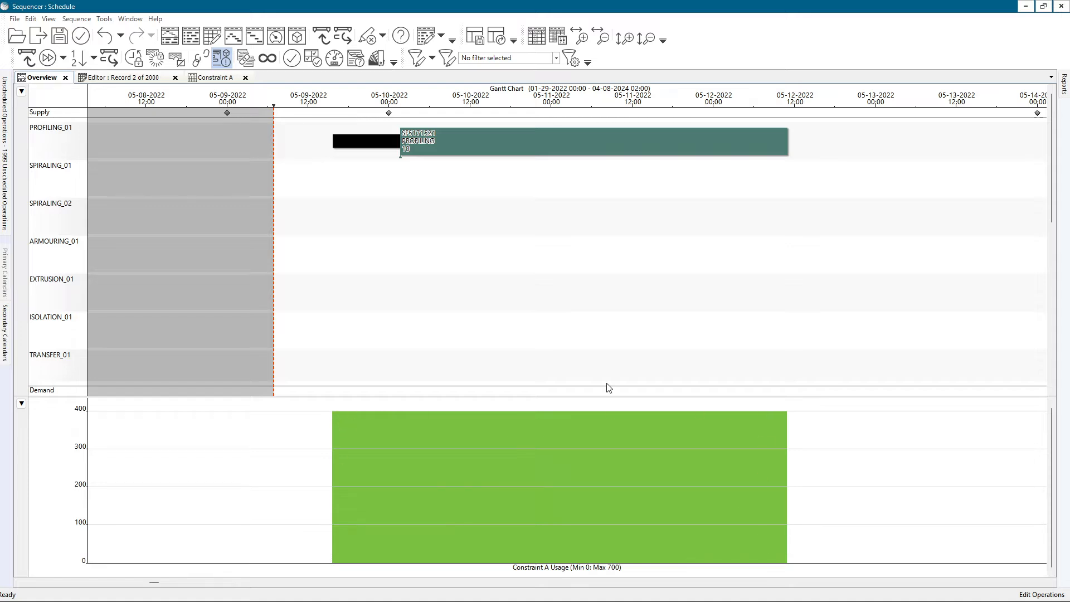
Review the numerical attributes stored on the PROFILING operation.
double_click(440, 138)
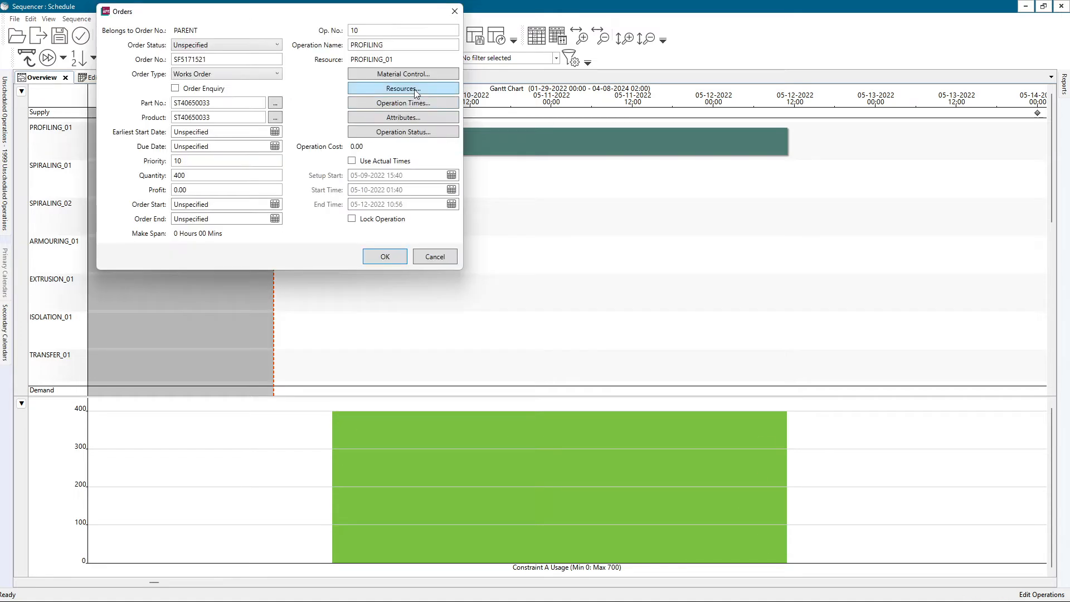
click(405, 118)
key(Tab)
key(Tab)
key(Tab)
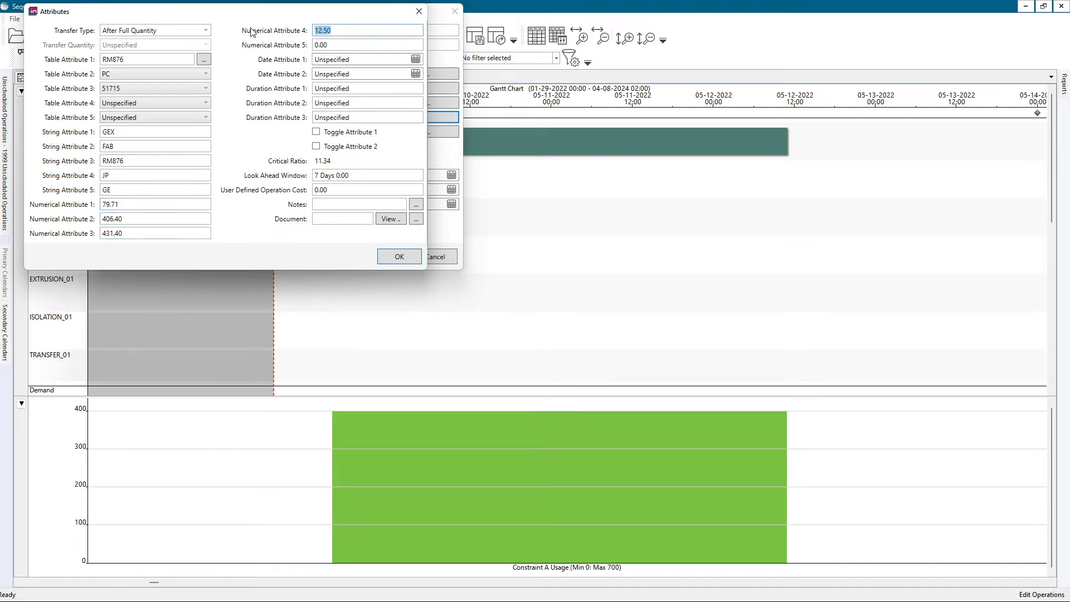
click(402, 255)
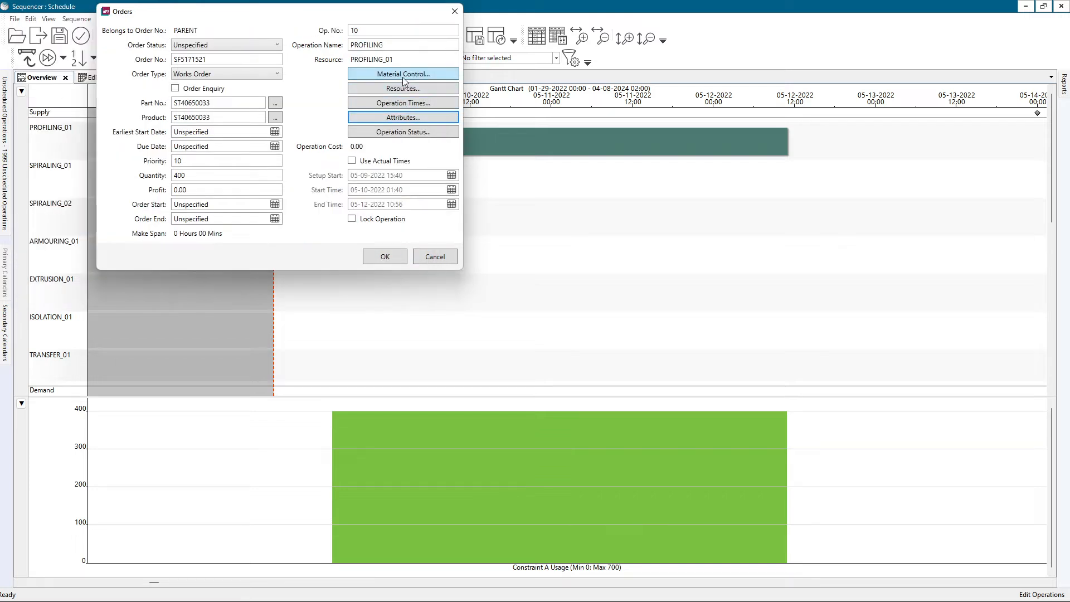
Set Constraint A's constraint quantity to Numerical Attribute 1 and apply the change to the PROFILING operation.
click(393, 90)
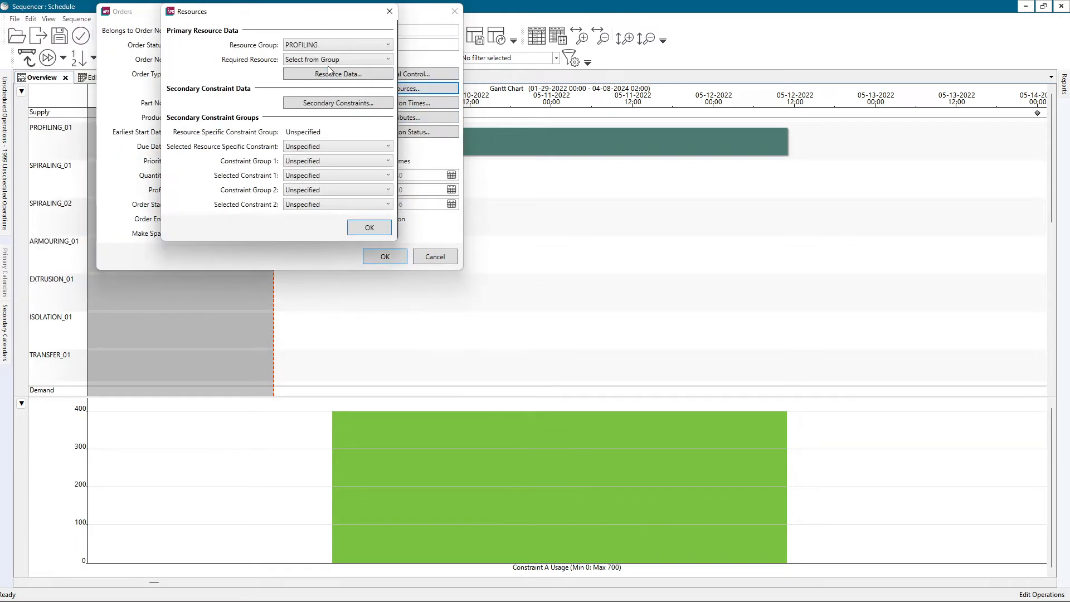
click(333, 104)
click(351, 62)
click(269, 154)
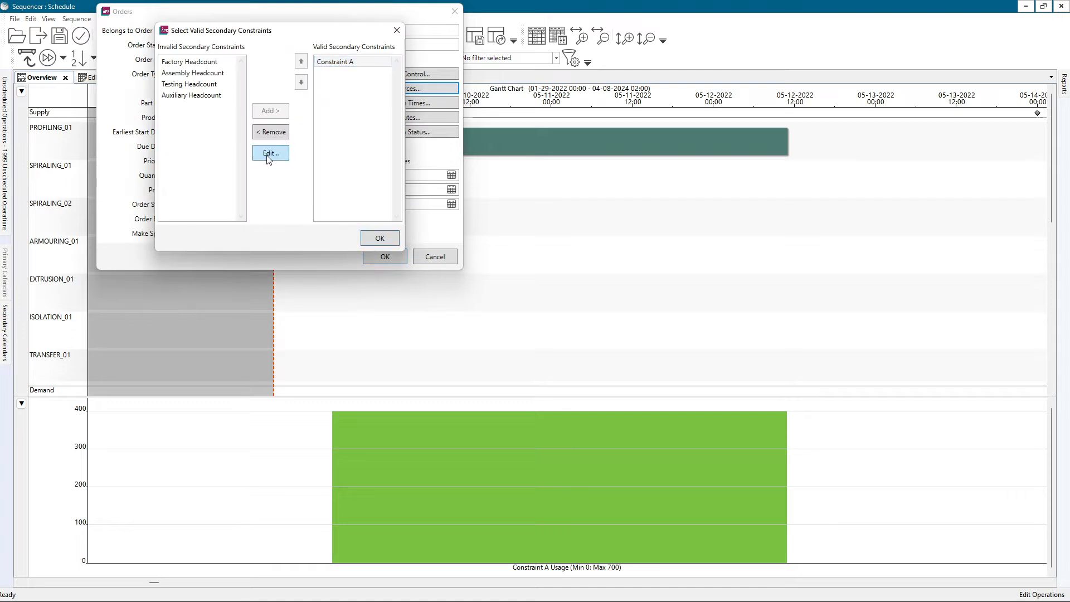
click(309, 93)
click(264, 125)
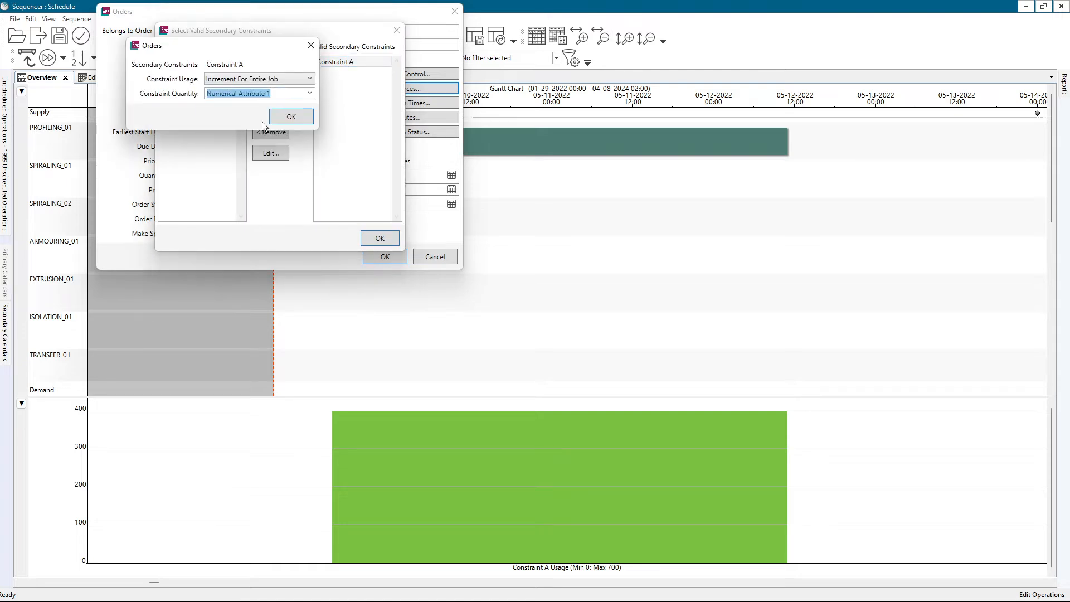
click(294, 118)
click(368, 237)
click(370, 230)
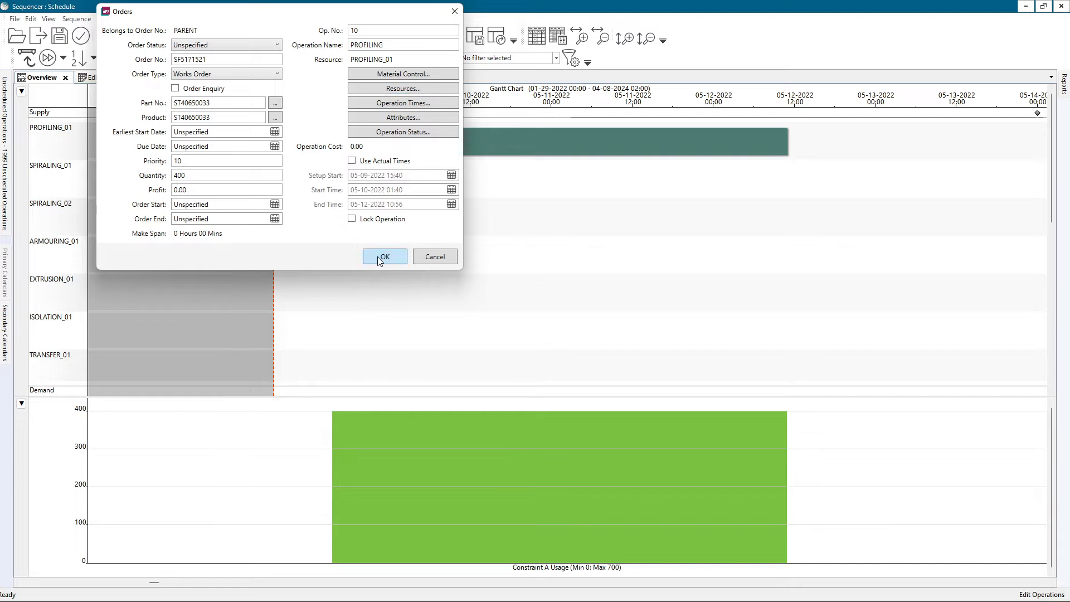
click(380, 258)
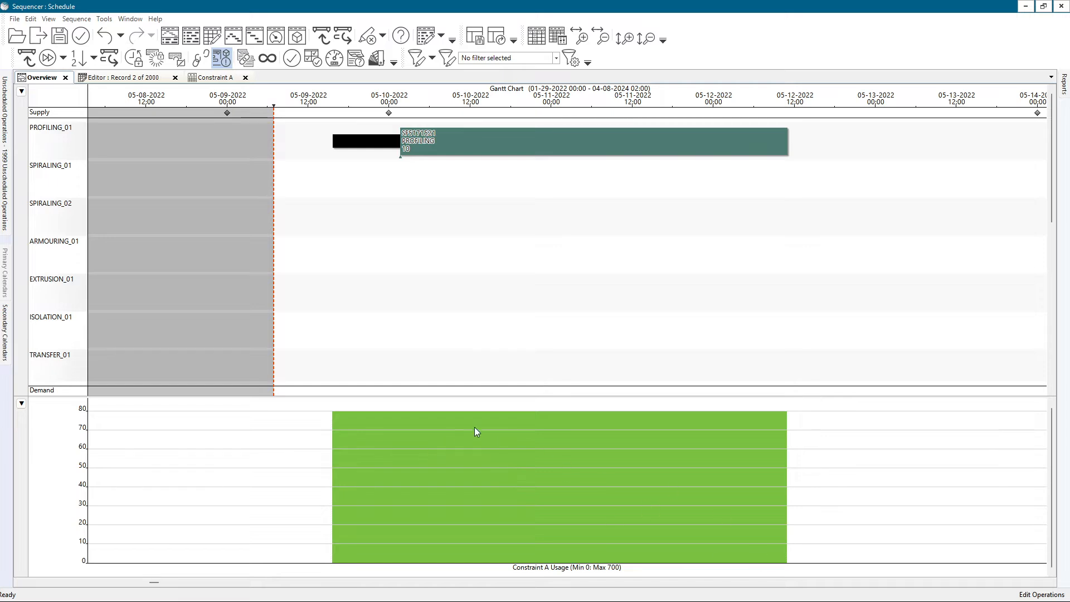
Read the Constraint A usage value along the plot beneath the Gantt chart.
drag(569, 504, 568, 478)
mouse_move(581, 500)
mouse_down()
mouse_move(564, 501)
mouse_move(599, 495)
mouse_up()
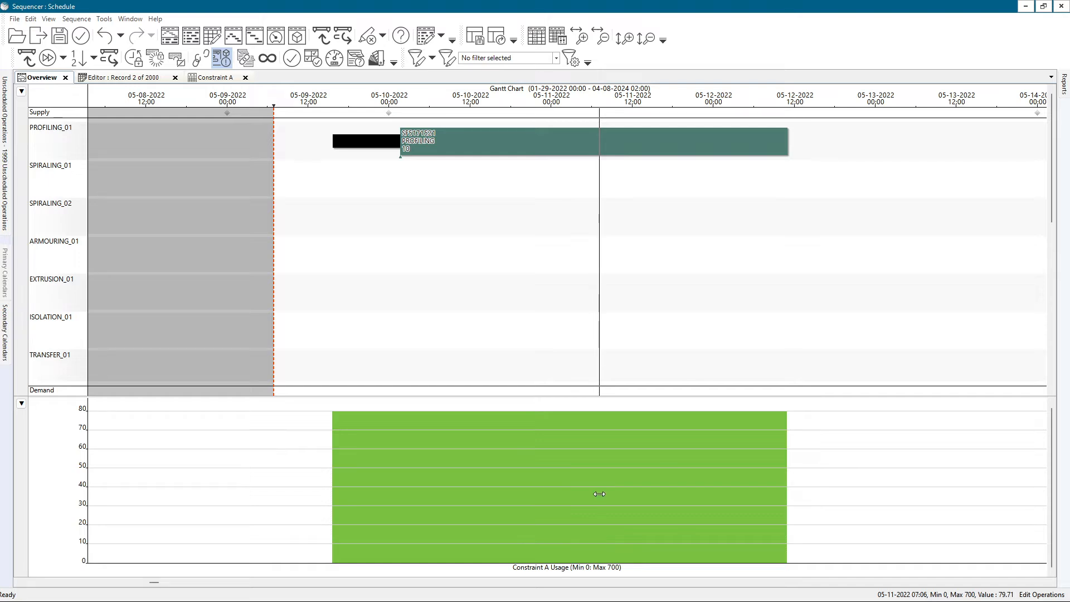
Open Constraint A's settings on the PROFILING operation and examine the available constraint usage options.
double_click(472, 146)
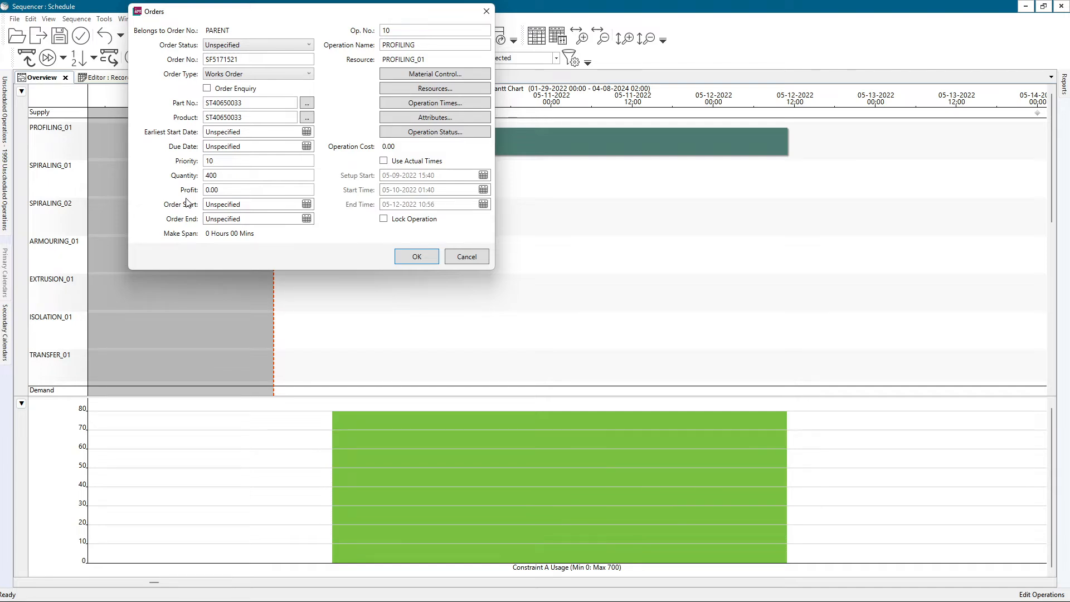
click(419, 91)
click(377, 103)
click(366, 62)
click(296, 157)
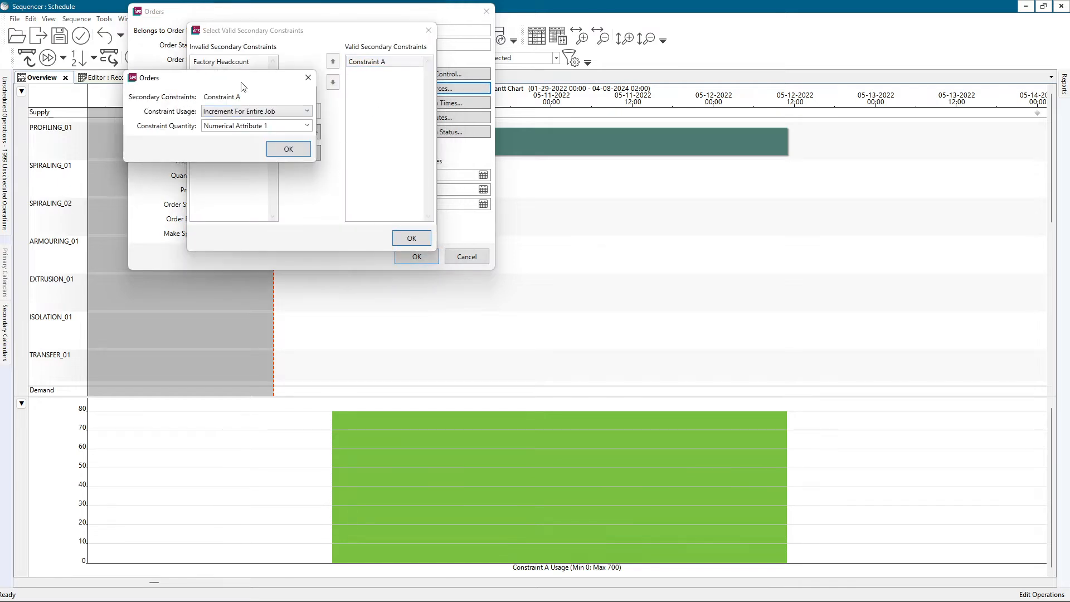
drag(243, 84, 655, 59)
click(631, 88)
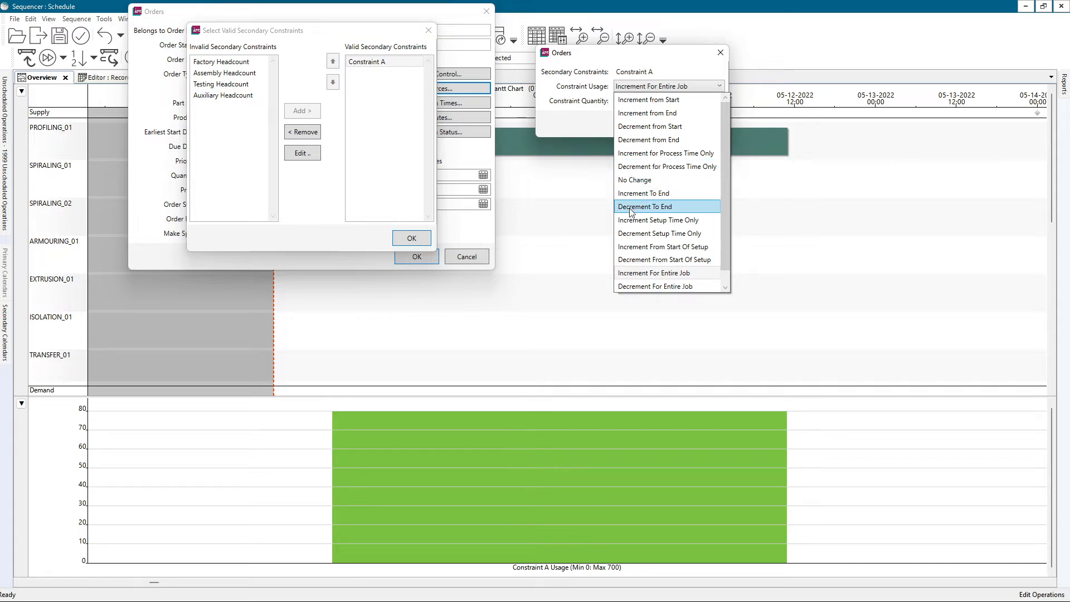
scroll(641, 273, down, 1)
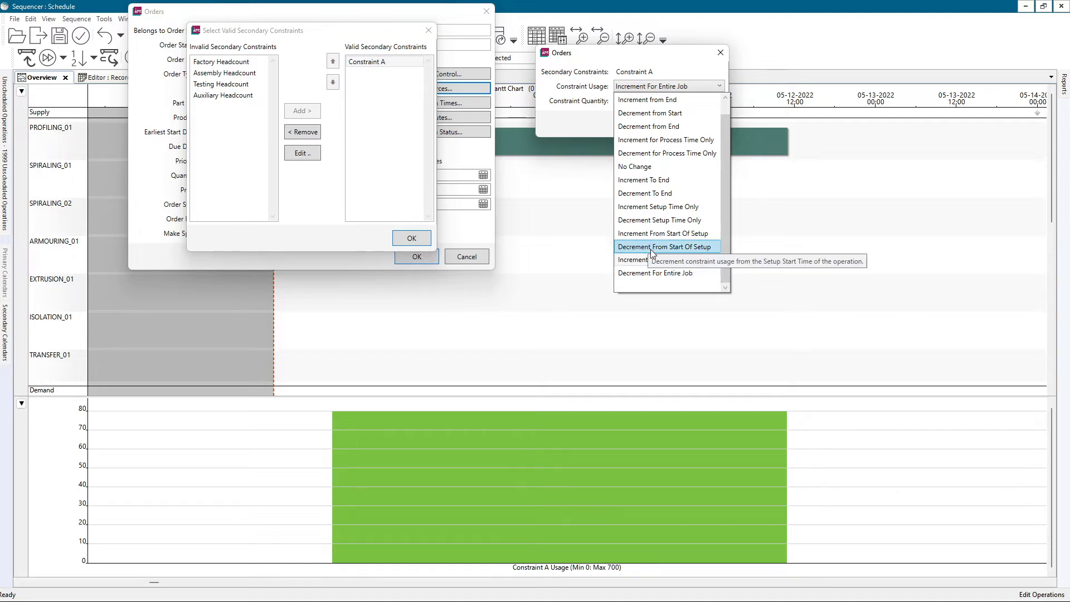
scroll(680, 172, up, 1)
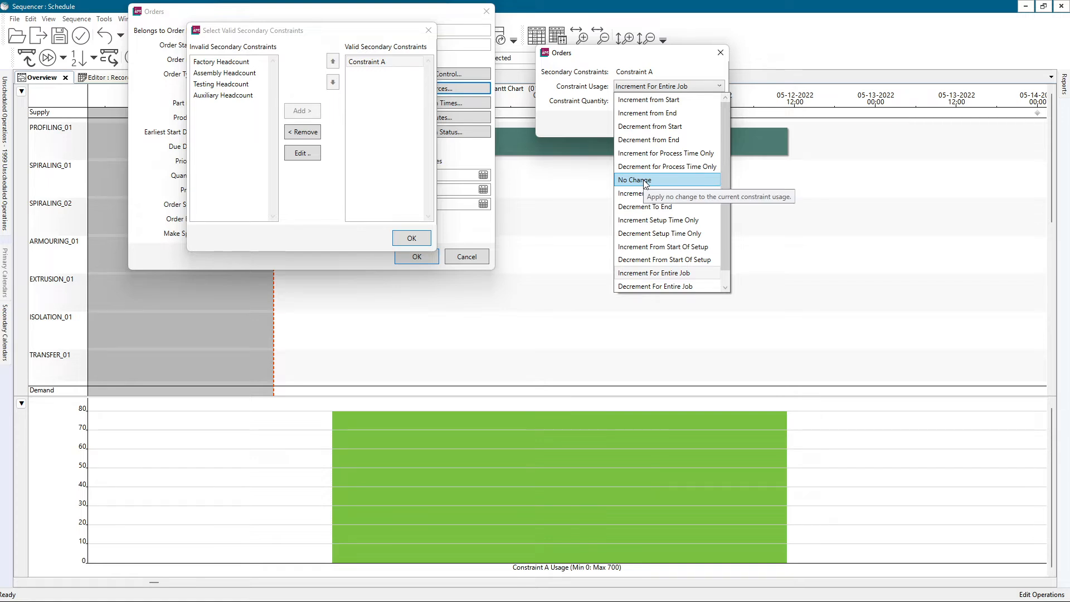
Set Constraint A's constraint usage to Increment from Start and apply the change to the PROFILING operation.
click(642, 103)
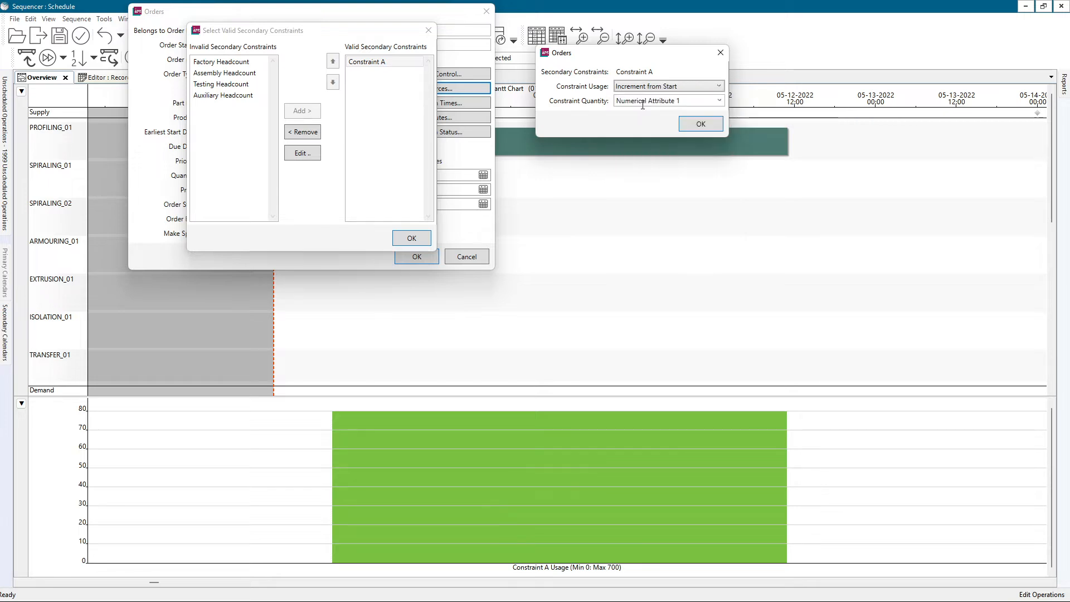
click(695, 124)
click(411, 238)
click(417, 228)
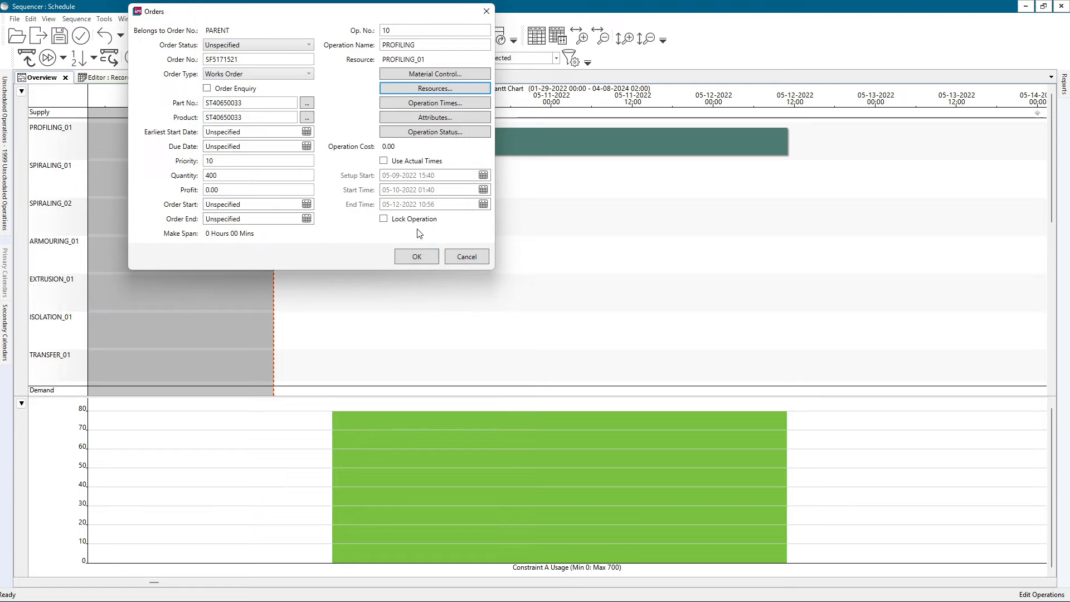
click(403, 258)
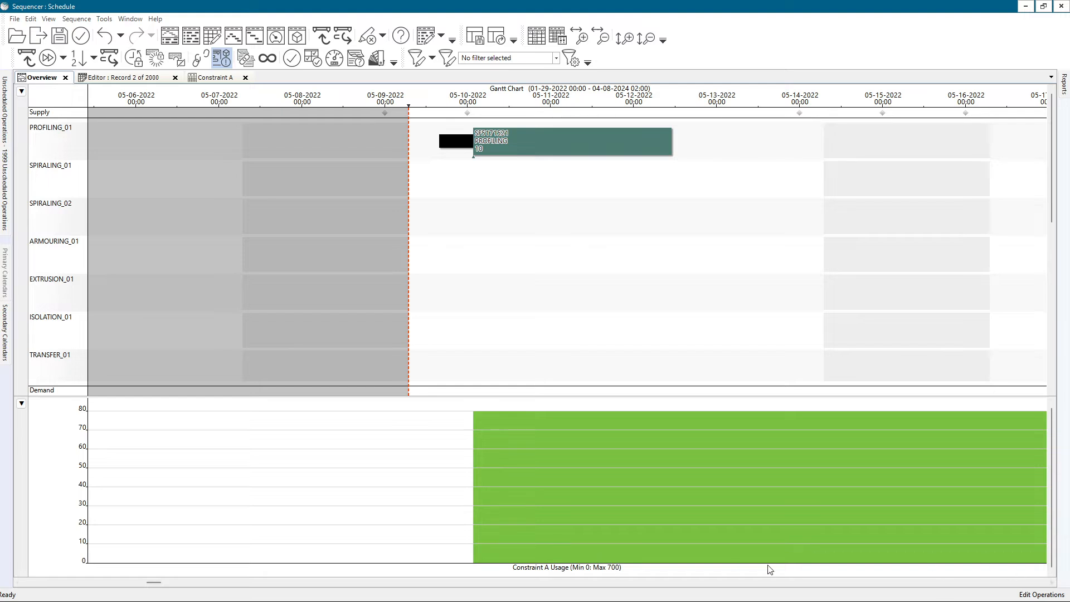
Set Constraint A's constraint quantity to the order's Quantity field on the PROFILING operation and apply the change.
double_click(540, 143)
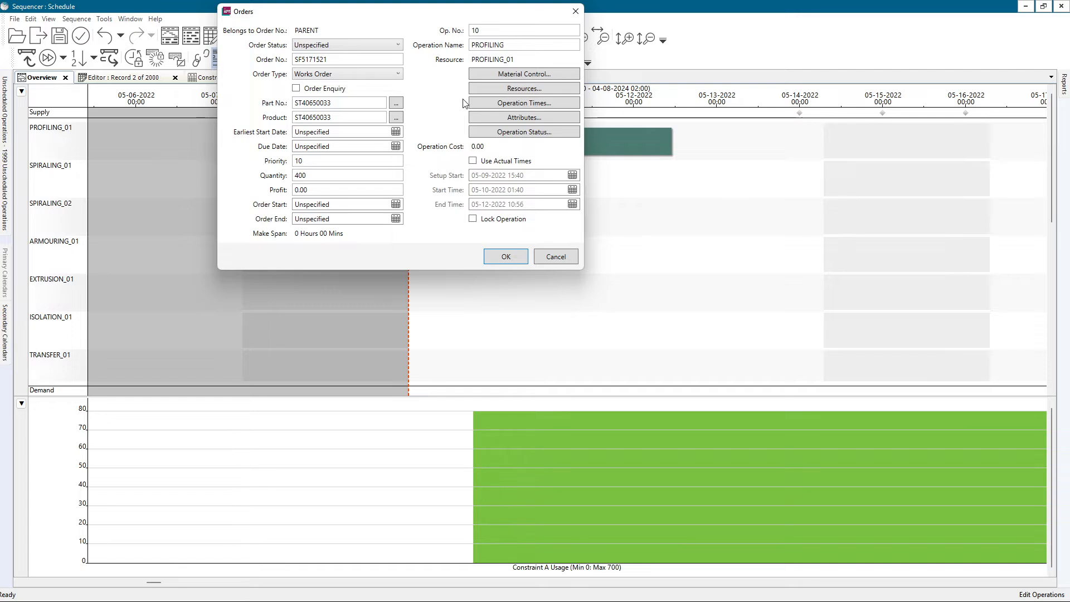
click(513, 90)
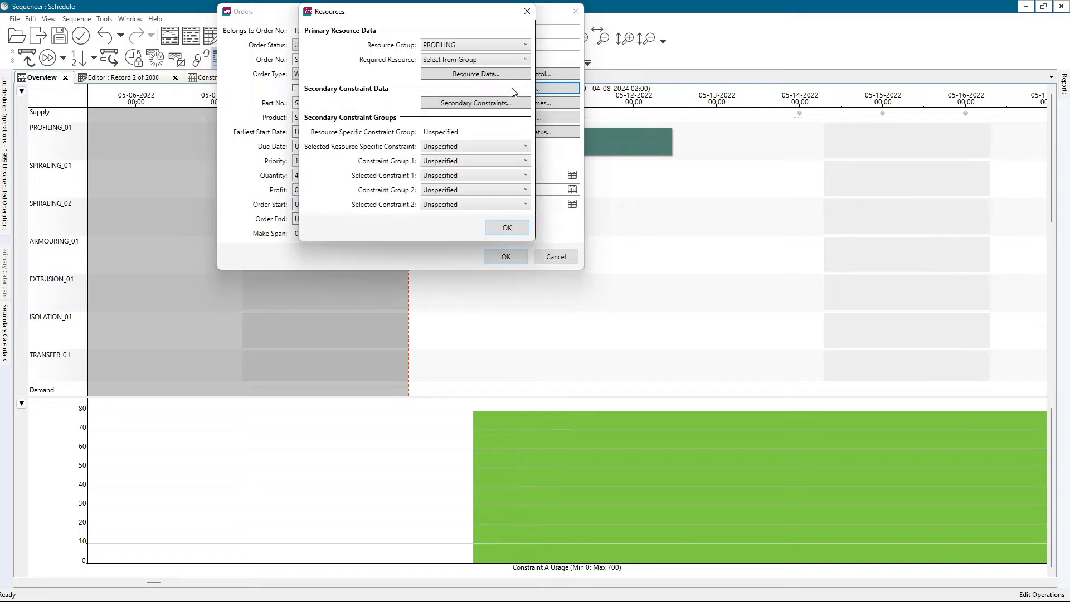
click(479, 104)
double_click(454, 69)
click(477, 56)
click(449, 79)
click(459, 86)
click(498, 238)
click(498, 232)
click(501, 258)
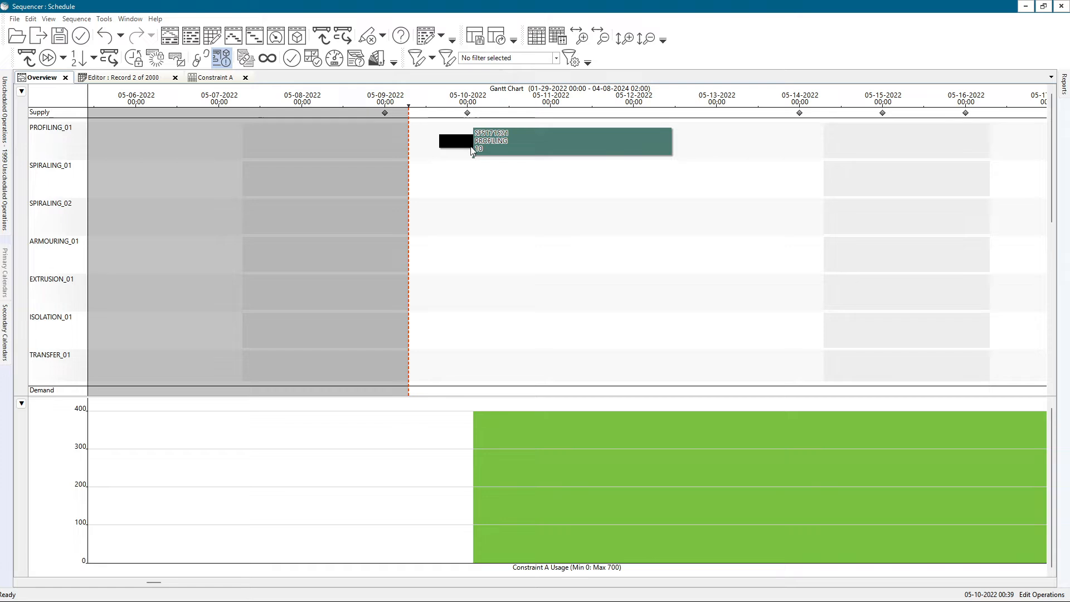
Examine how Constraint A's usage plot extends along the timeline from the start of the PROFILING operation.
scroll(473, 145, up, 3)
scroll(479, 153, up, 1)
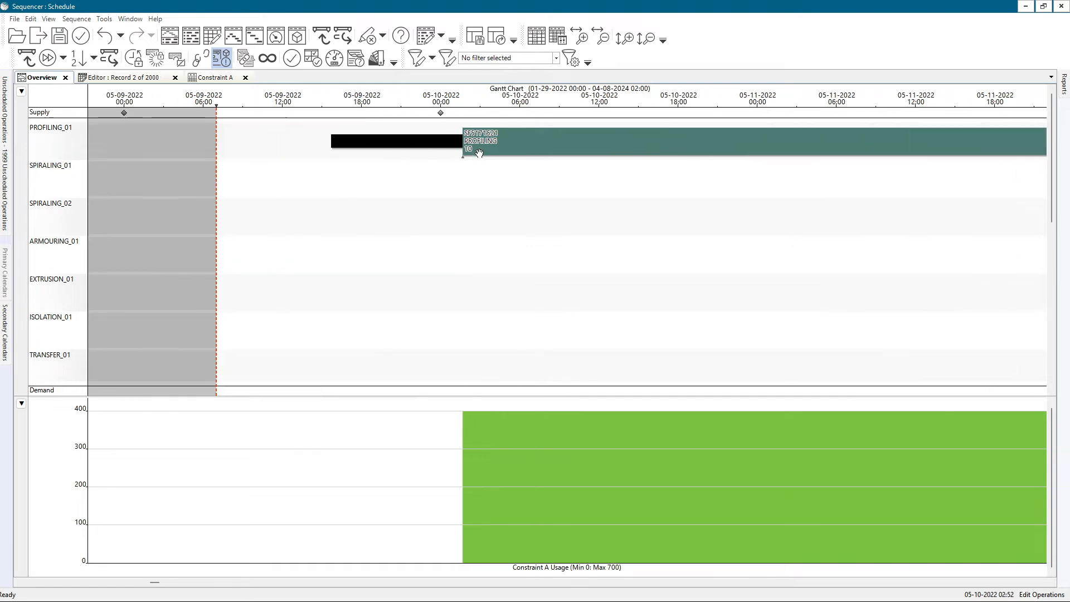
drag(524, 212, 290, 225)
drag(557, 229, 397, 240)
scroll(447, 245, down, 3)
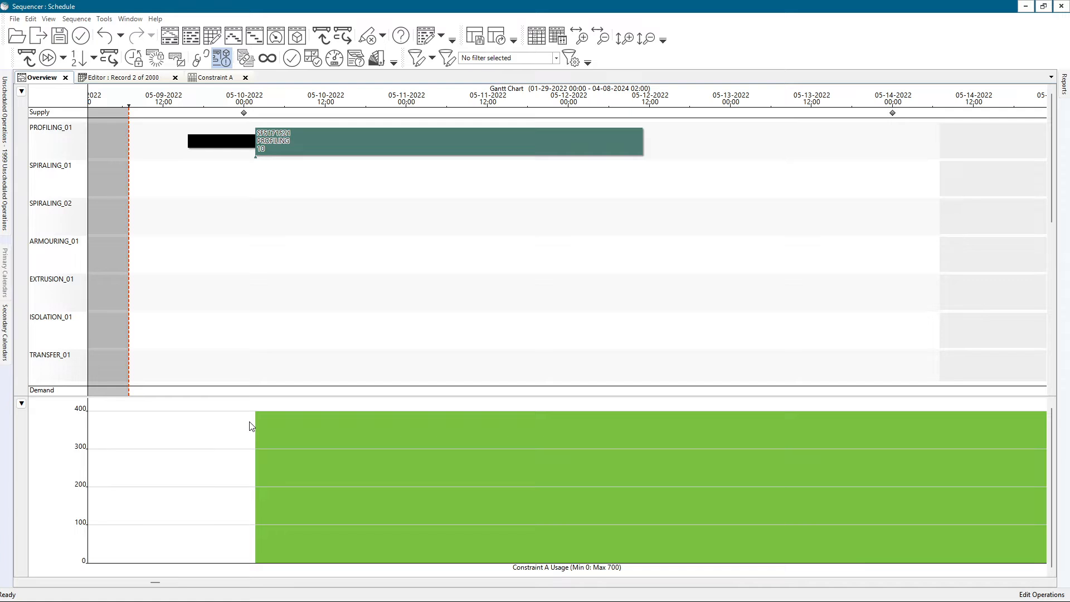
scroll(358, 465, down, 2)
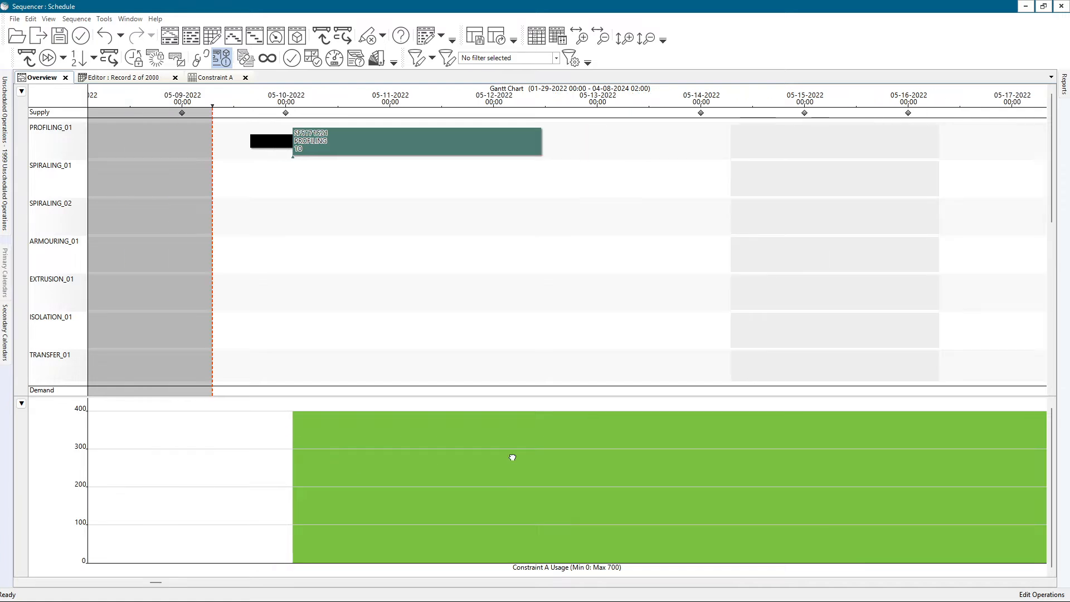
drag(585, 457, 248, 463)
scroll(502, 484, down, 7)
drag(799, 498, 448, 456)
drag(358, 467, 265, 473)
scroll(265, 473, down, 4)
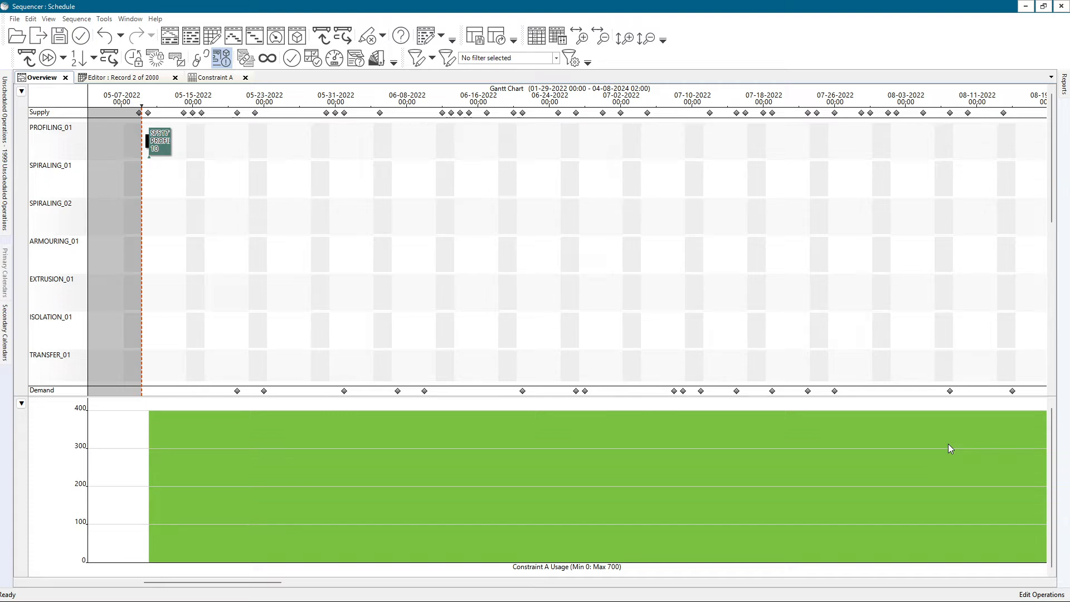
scroll(948, 444, down, 3)
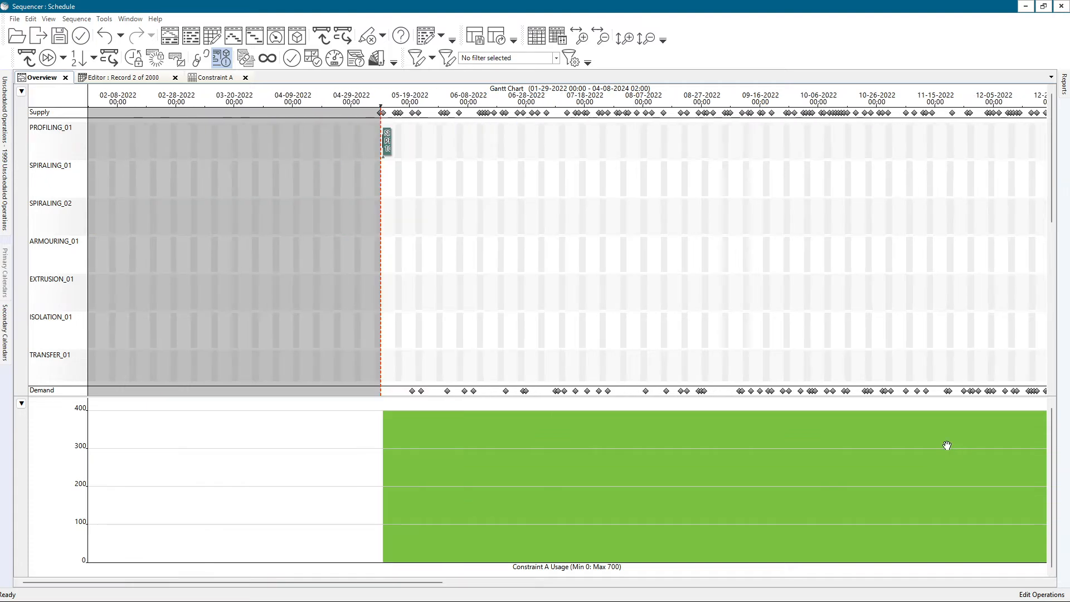
drag(945, 444, 812, 460)
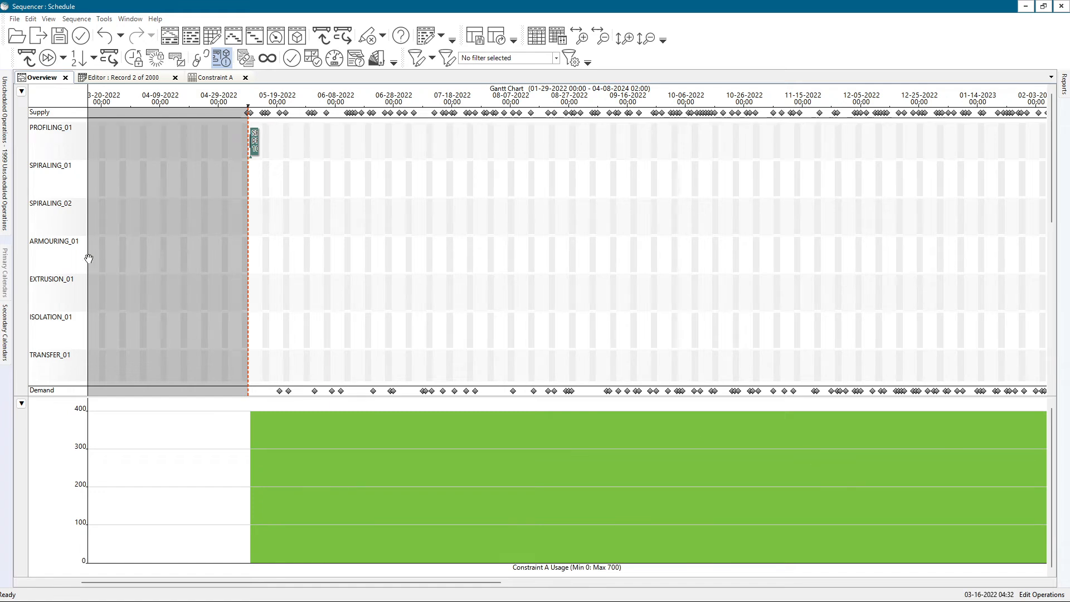
scroll(88, 256, up, 3)
scroll(580, 187, up, 3)
drag(640, 173, 604, 214)
scroll(603, 213, up, 1)
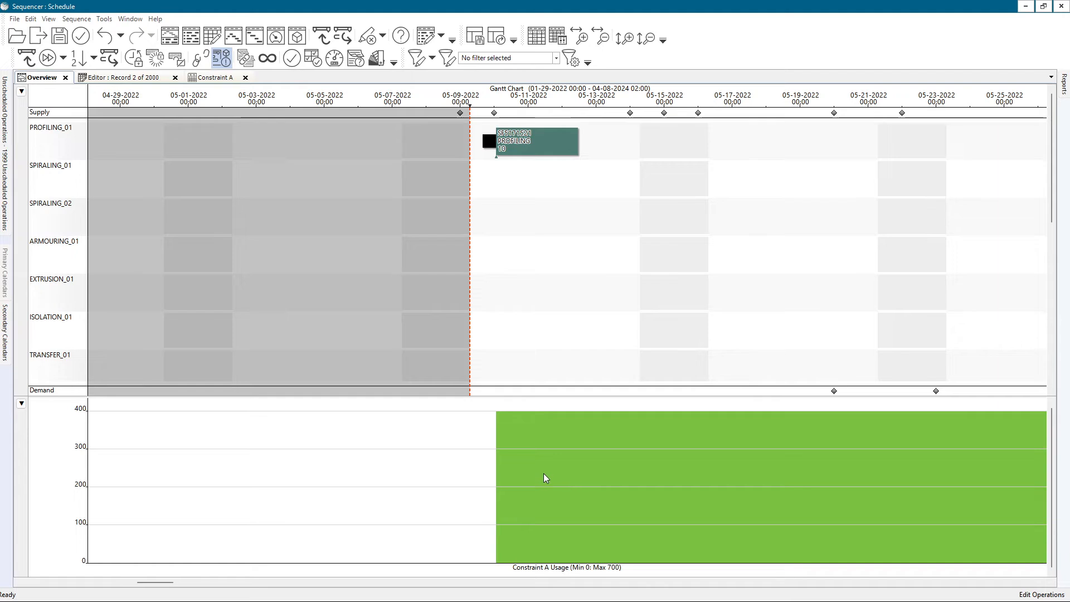
drag(680, 454, 488, 460)
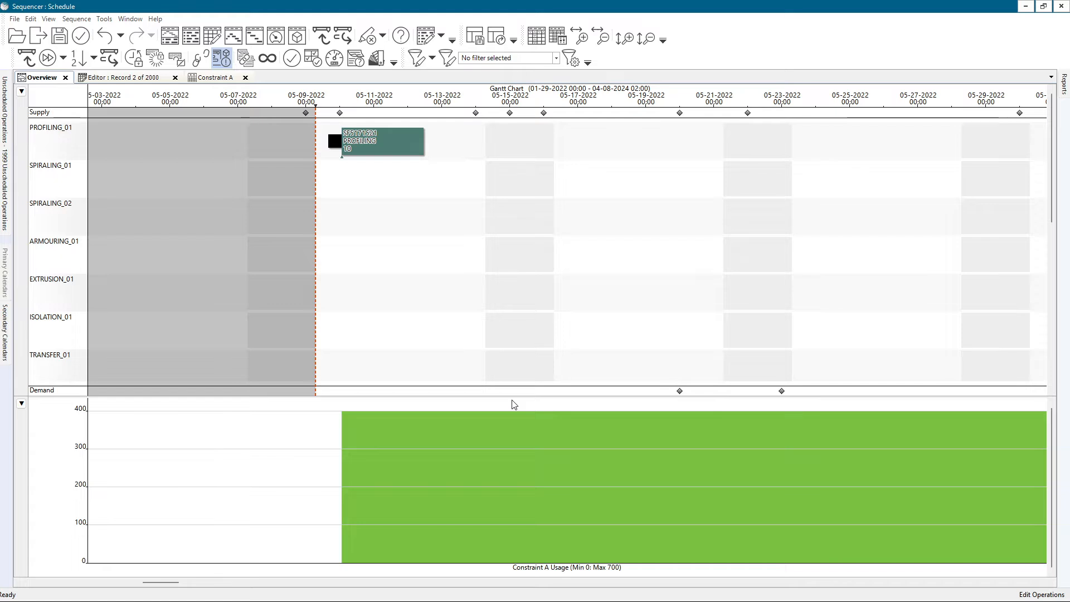
scroll(512, 402, down, 1)
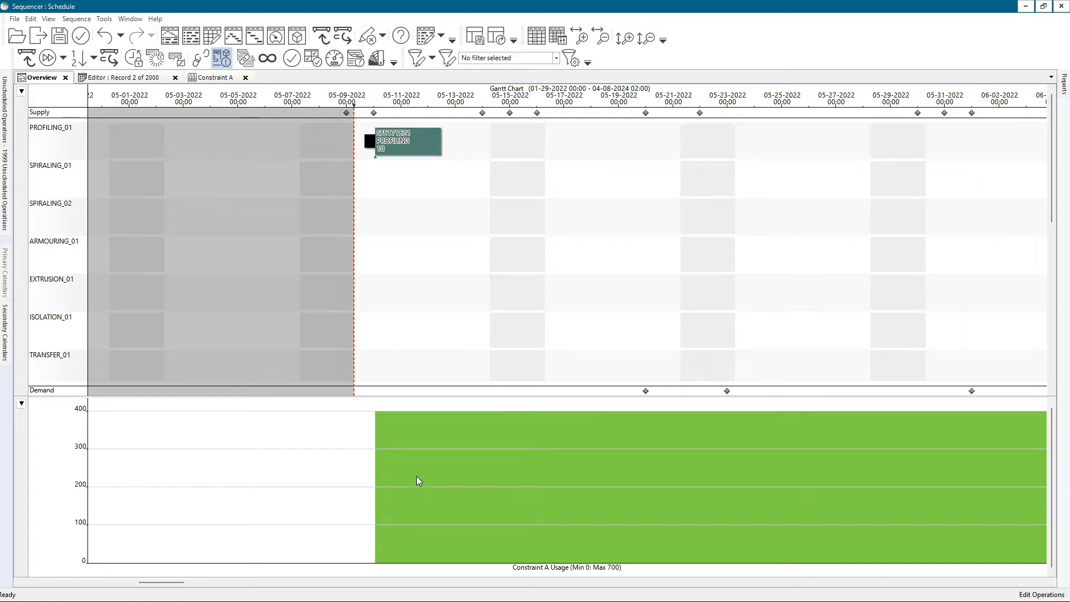
Set Constraint A's constraint usage to Increment for Process Time Only and apply the change to the PROFILING operation.
double_click(423, 135)
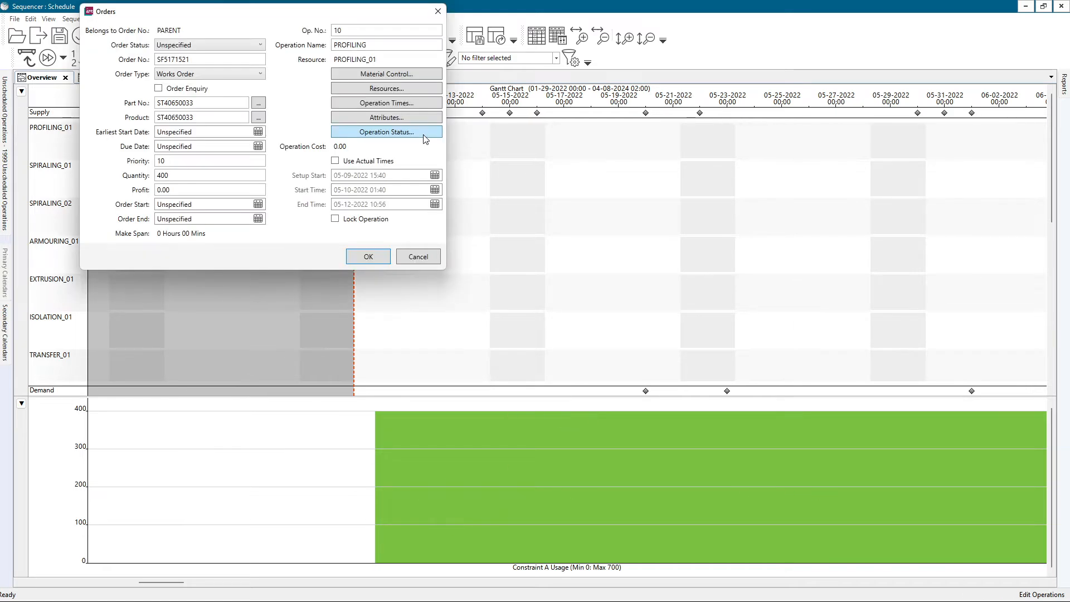
click(386, 89)
click(348, 169)
click(331, 61)
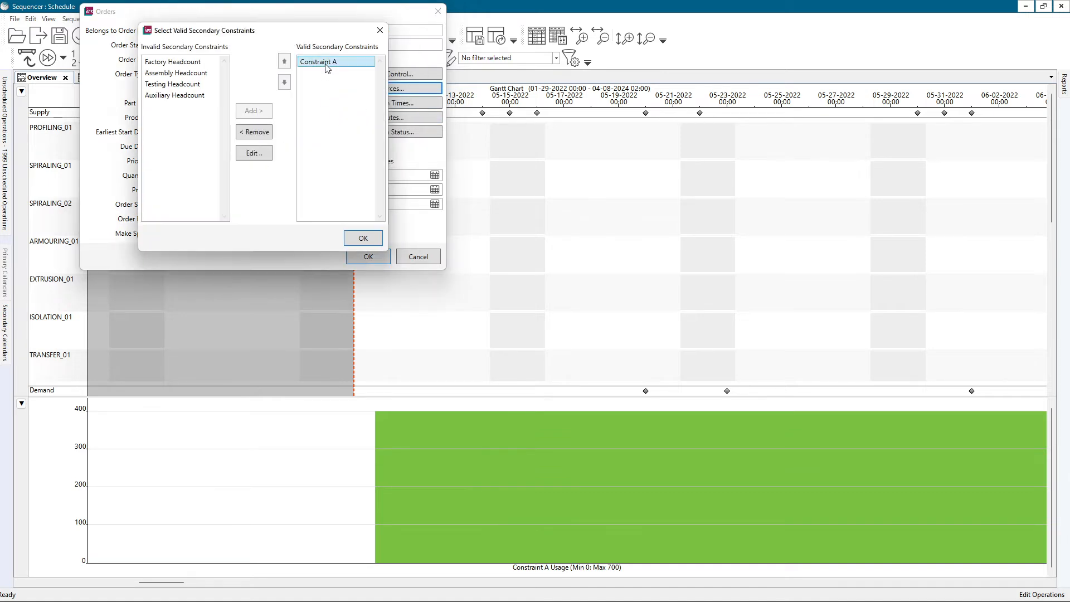
click(255, 154)
click(239, 104)
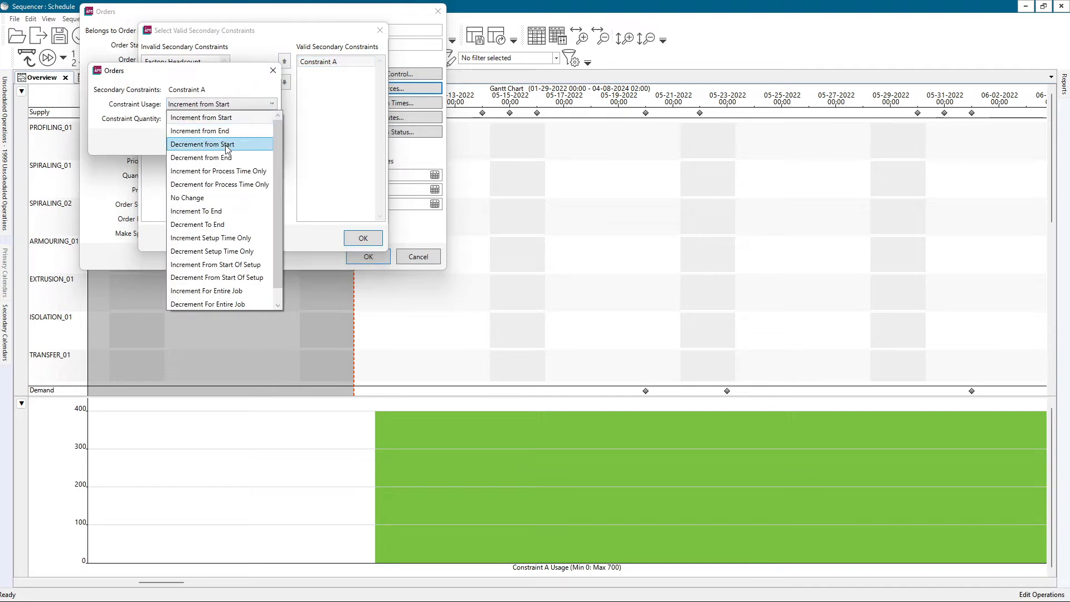
click(218, 171)
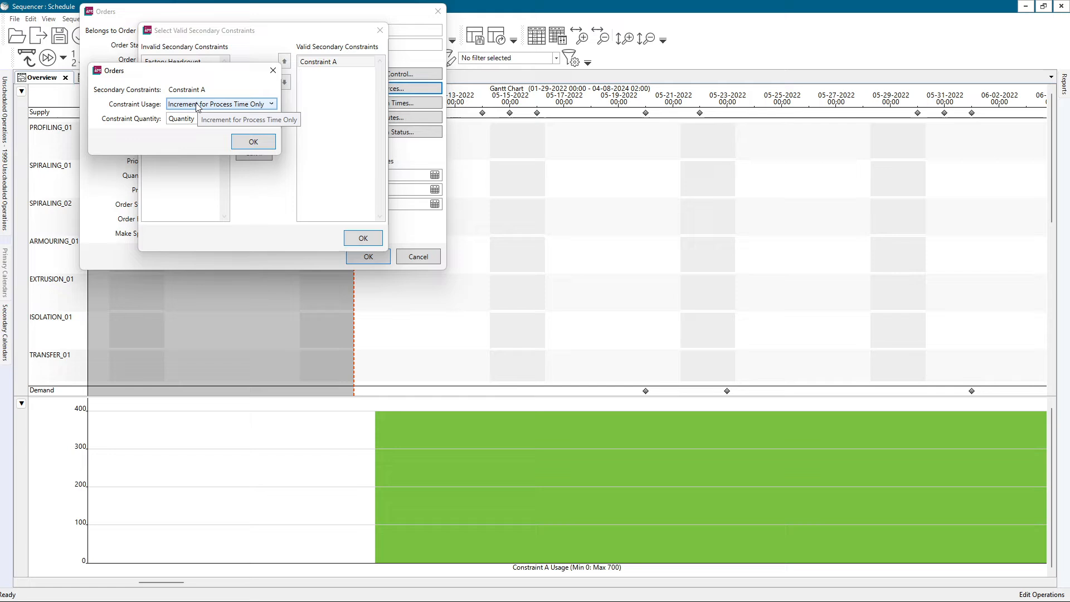
click(253, 142)
click(353, 241)
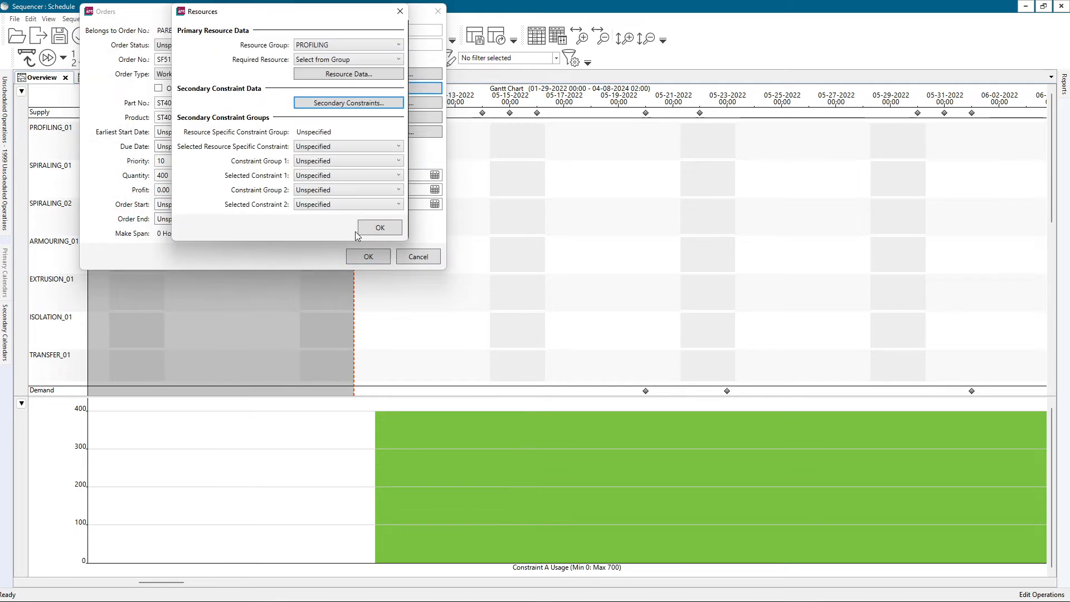
click(357, 231)
click(365, 257)
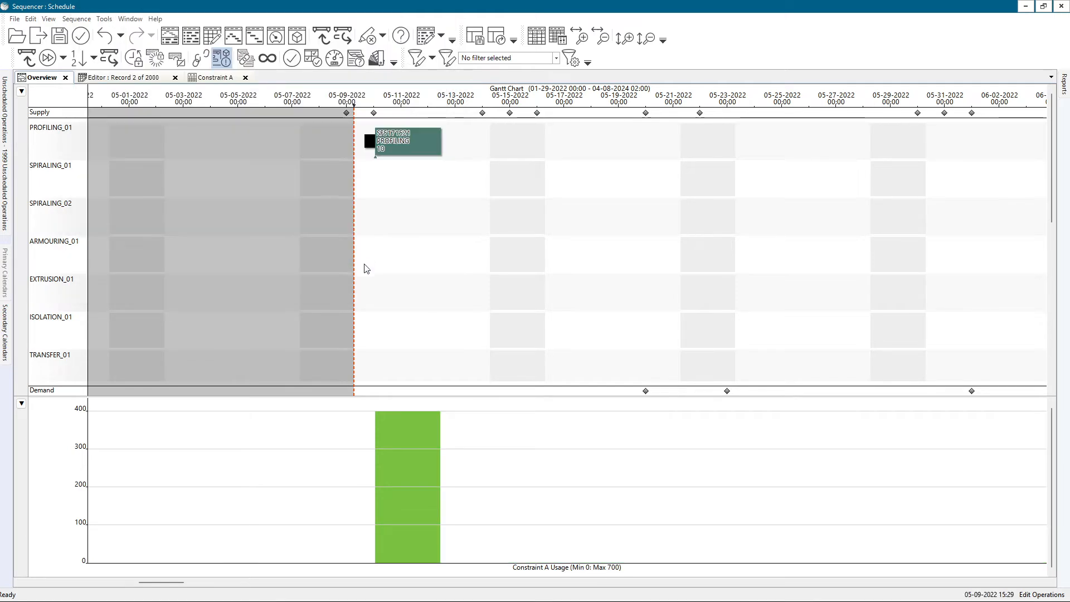
Move the PROFILING operation earlier and later on PROFILING_01, ending with its process time starting about midday on 05-11-2022.
scroll(414, 189, up, 2)
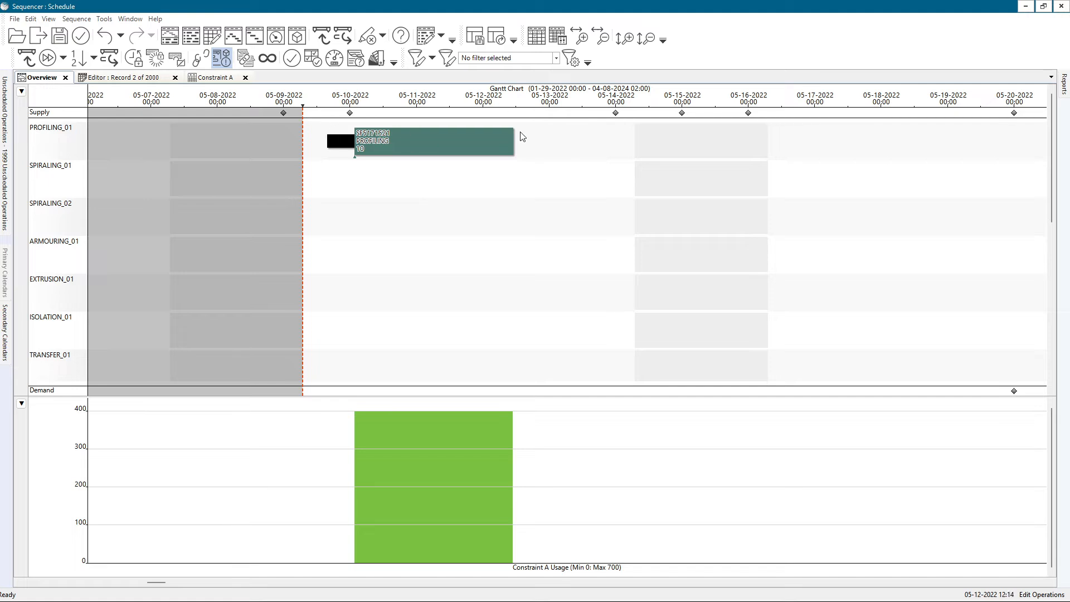
drag(416, 145, 312, 148)
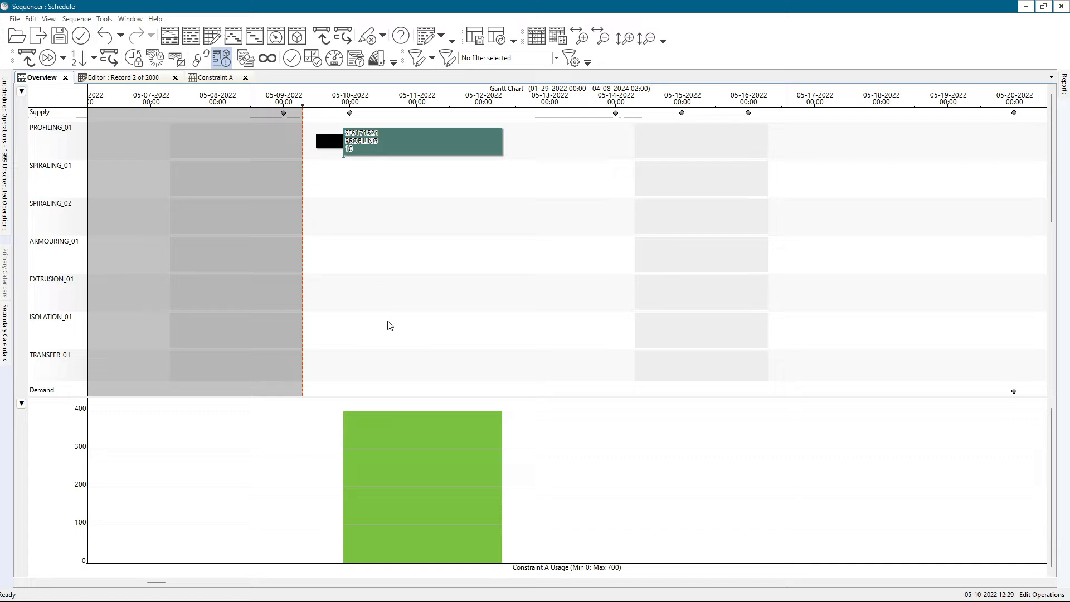
drag(387, 160, 529, 144)
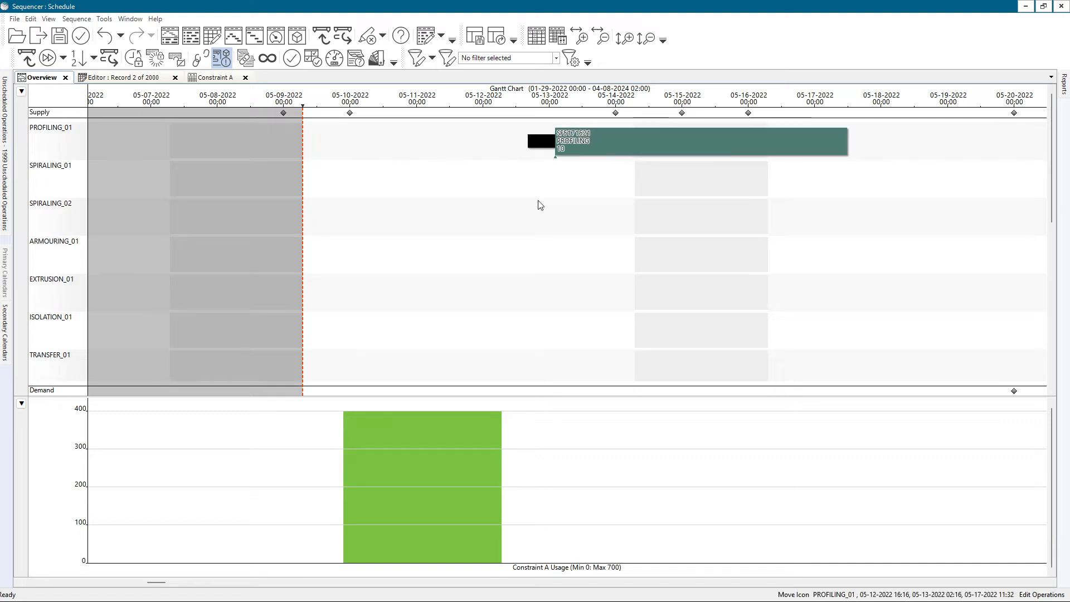
scroll(620, 385, up, 1)
drag(591, 142, 230, 153)
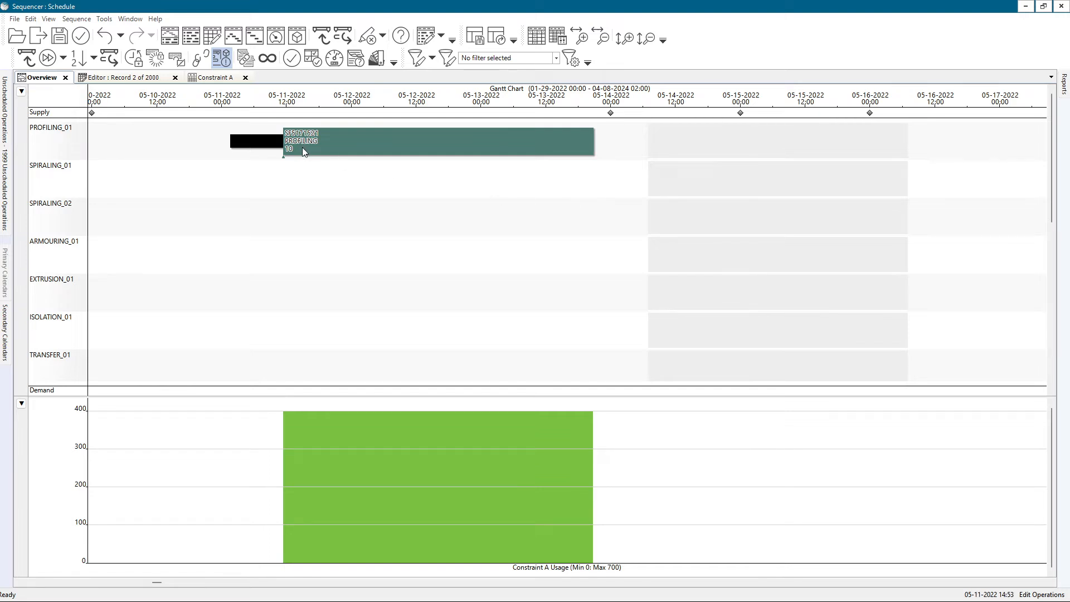
Move the PROFILING operation so its process time starts about 18:30 on 05-12-2022 and spans the shaded weekend, and compare the usage plot.
mouse_move(304, 152)
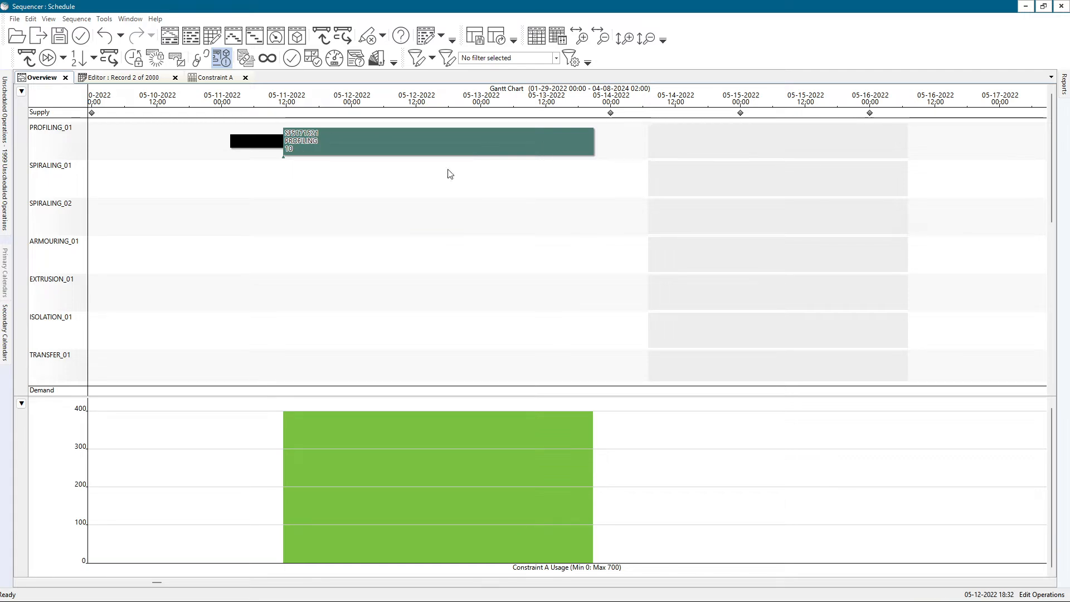
drag(305, 147, 474, 148)
scroll(754, 276, up, 1)
drag(754, 276, 638, 281)
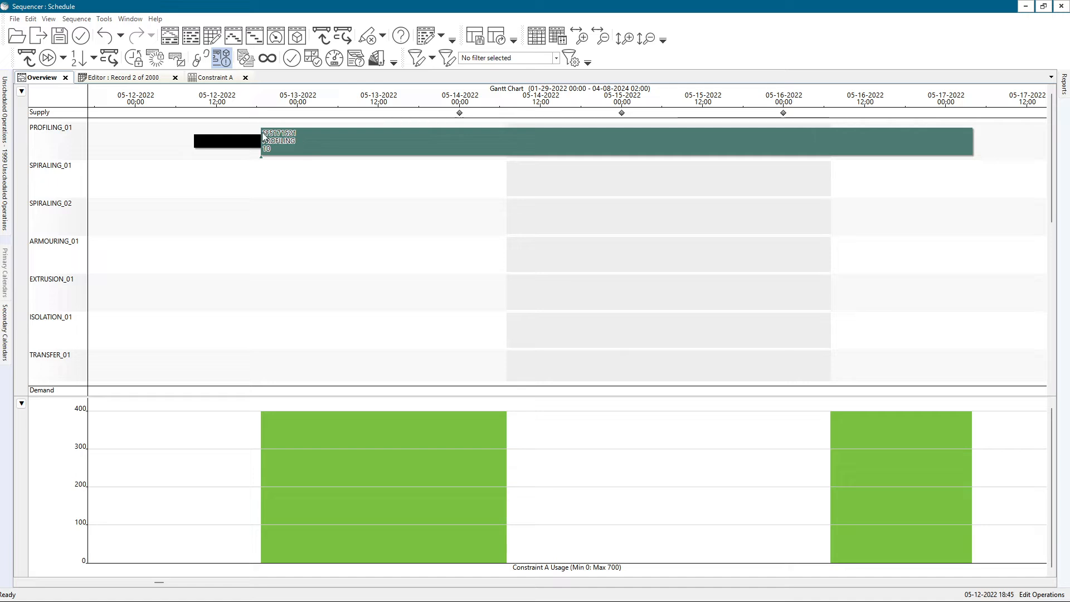
mouse_move(262, 132)
scroll(587, 492, down, 1)
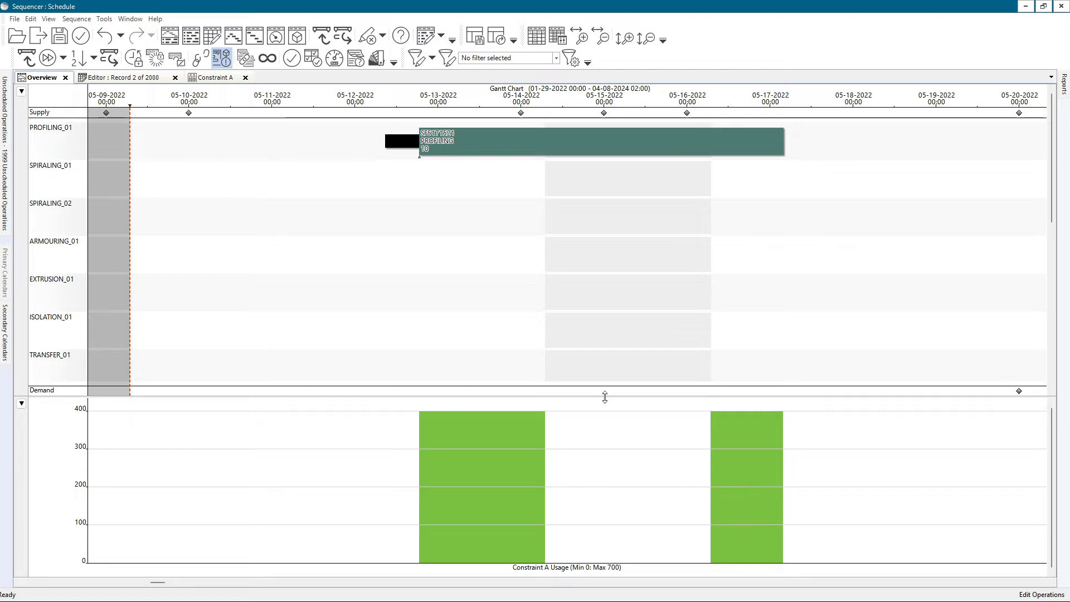
Move the PROFILING operation so processing starts about 22:24 on 05-10-2022, and set Constraint A's constraint usage to Increment To End.
drag(484, 148, 300, 146)
double_click(300, 146)
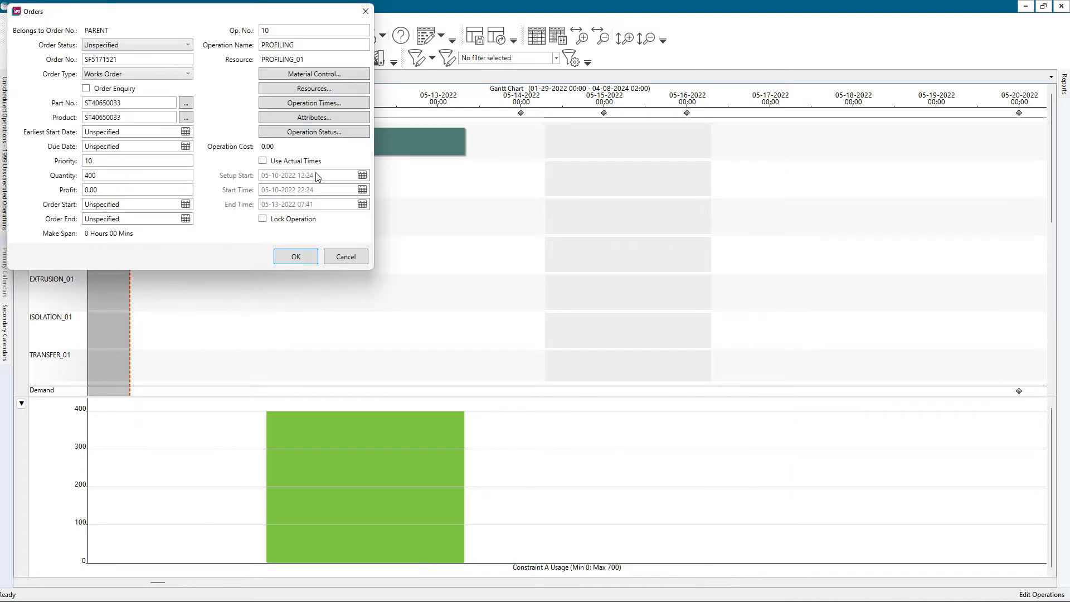
click(314, 88)
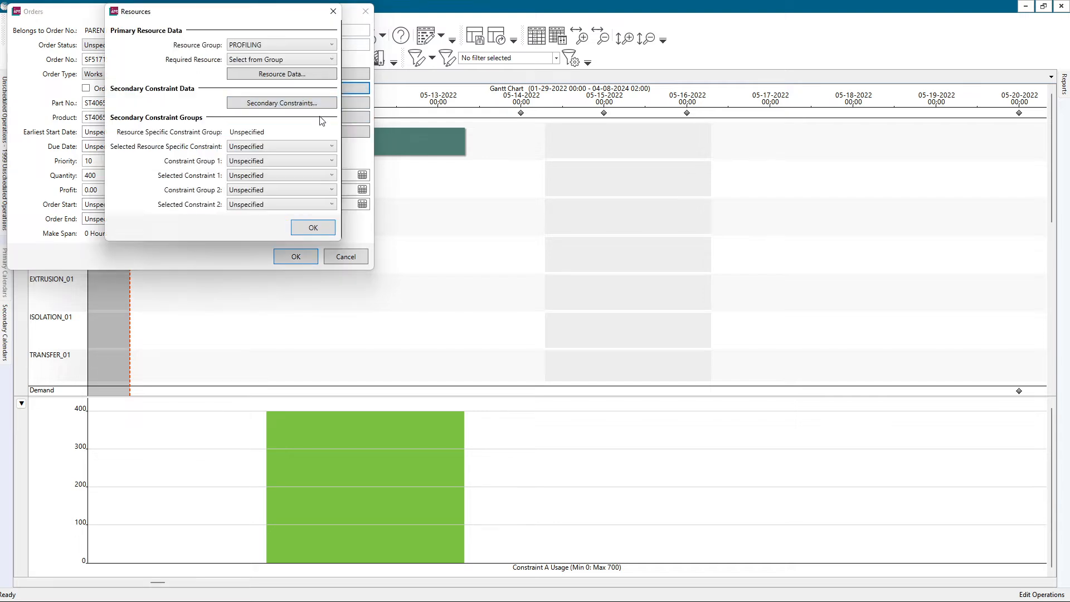
click(299, 104)
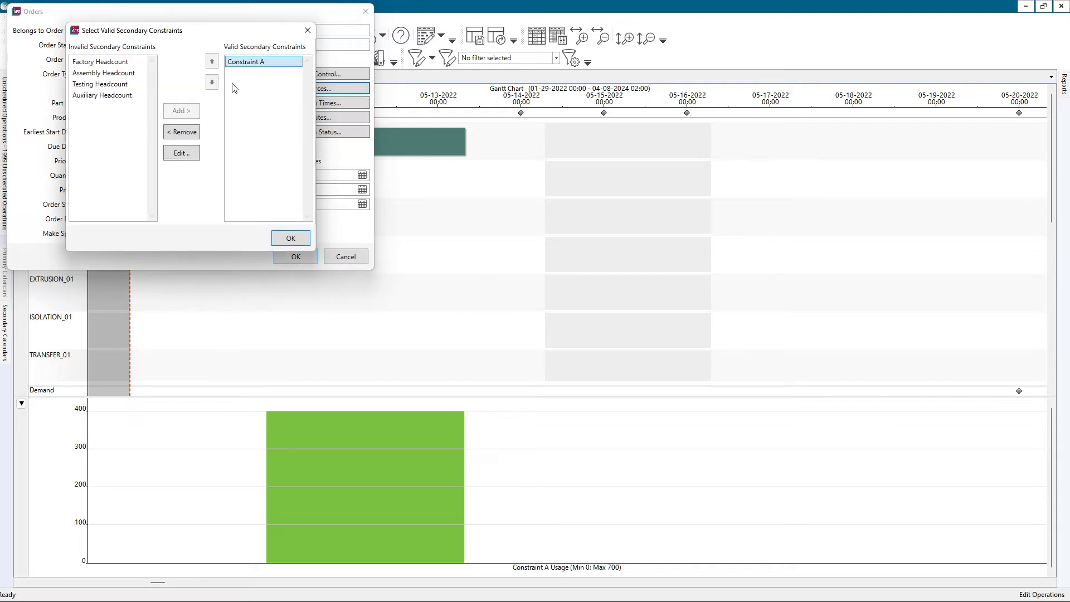
click(186, 153)
click(149, 117)
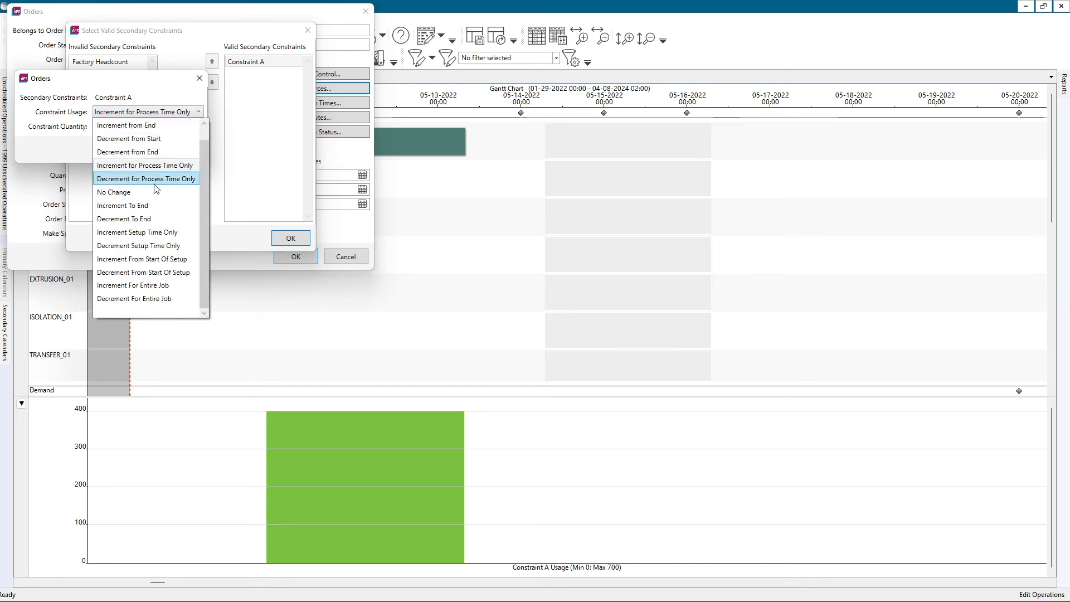
click(149, 205)
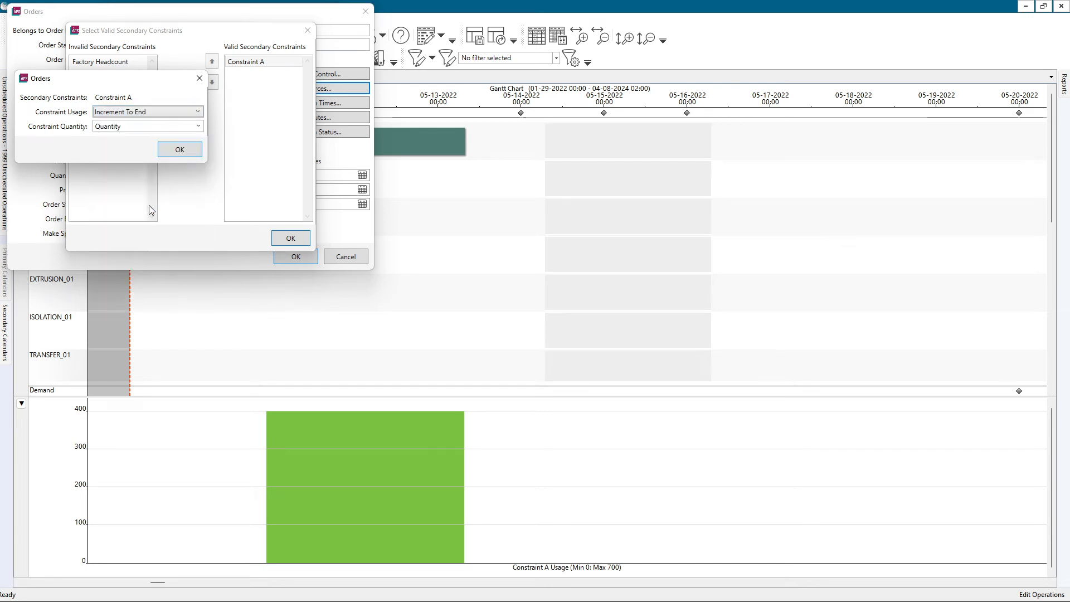
click(181, 150)
click(297, 242)
click(312, 228)
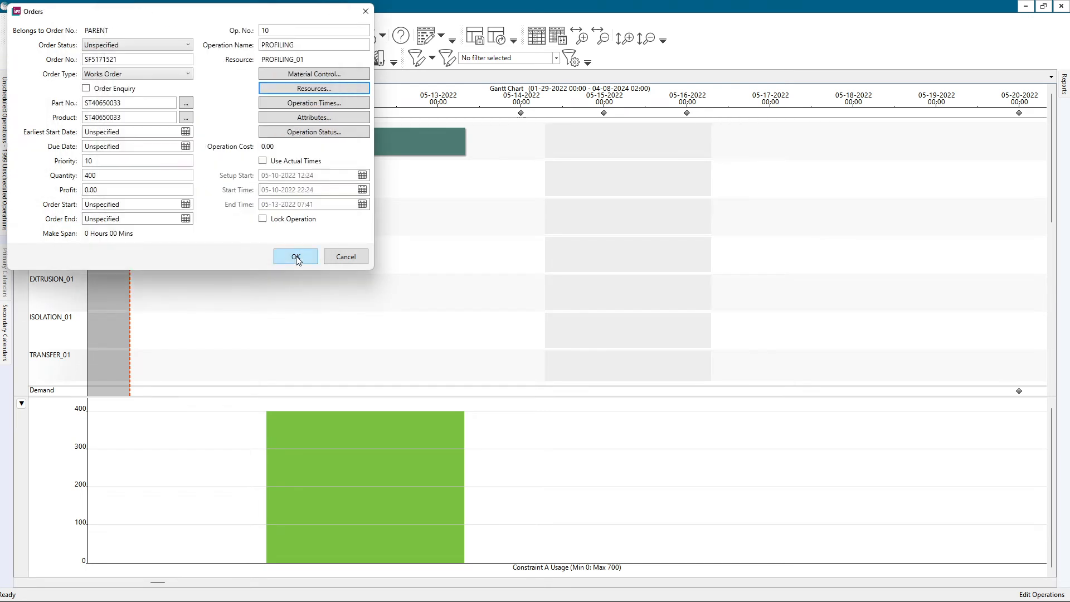
click(296, 257)
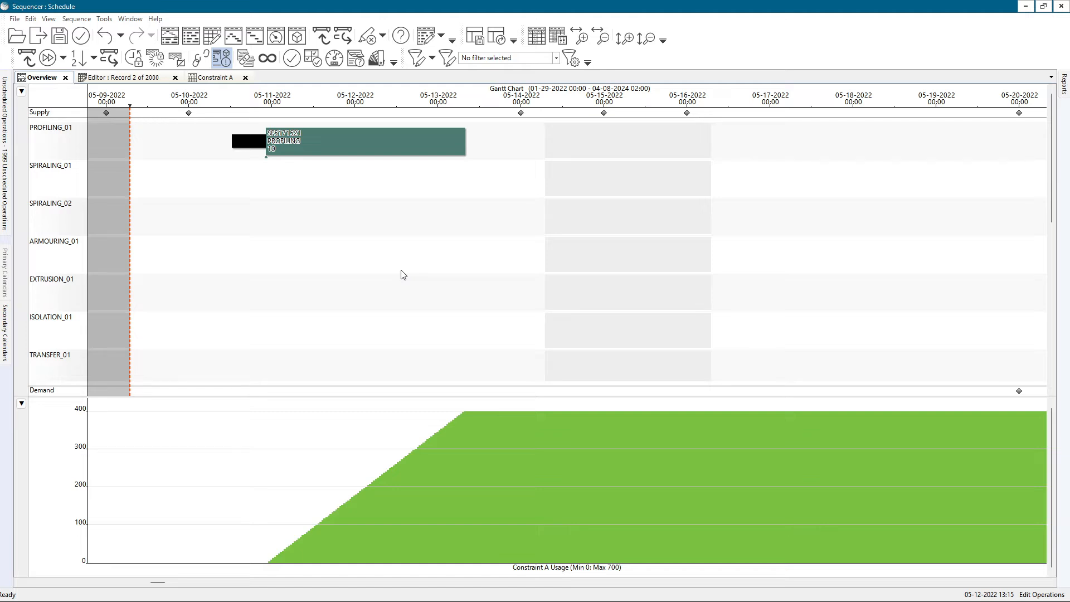
Examine the stepped ramp of Constraint A's usage from the start of processing and check the PROFILING order's quantity.
scroll(303, 307, up, 3)
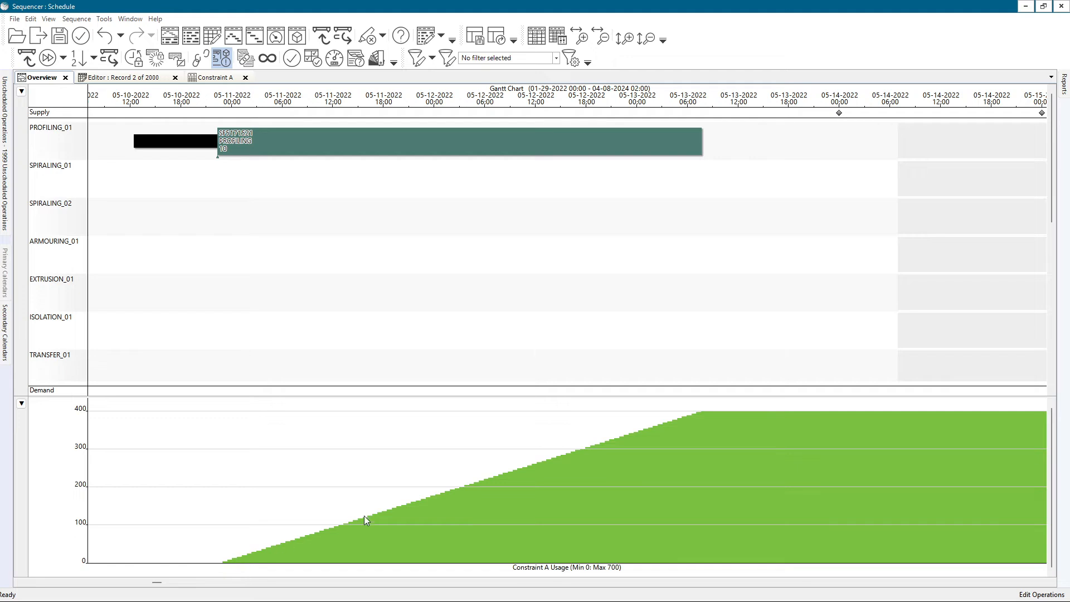
scroll(219, 554, up, 3)
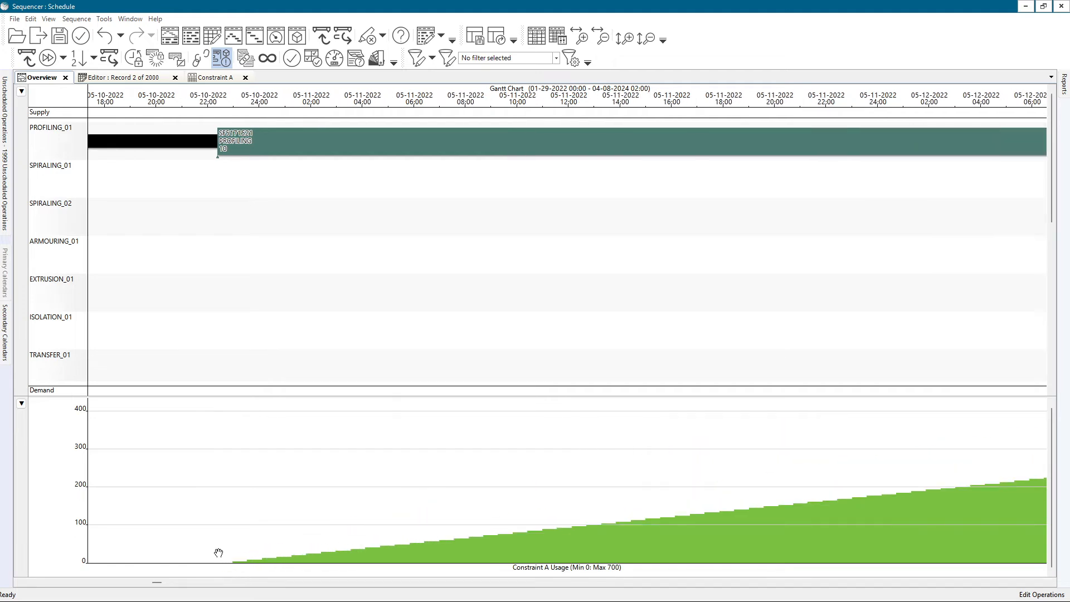
scroll(219, 553, up, 1)
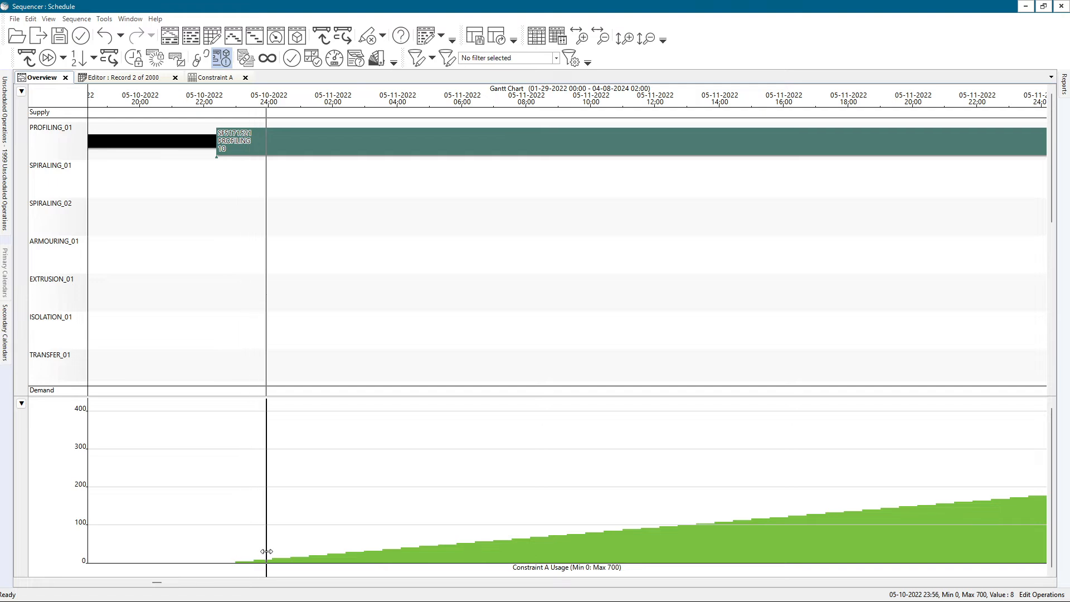
scroll(332, 536, down, 7)
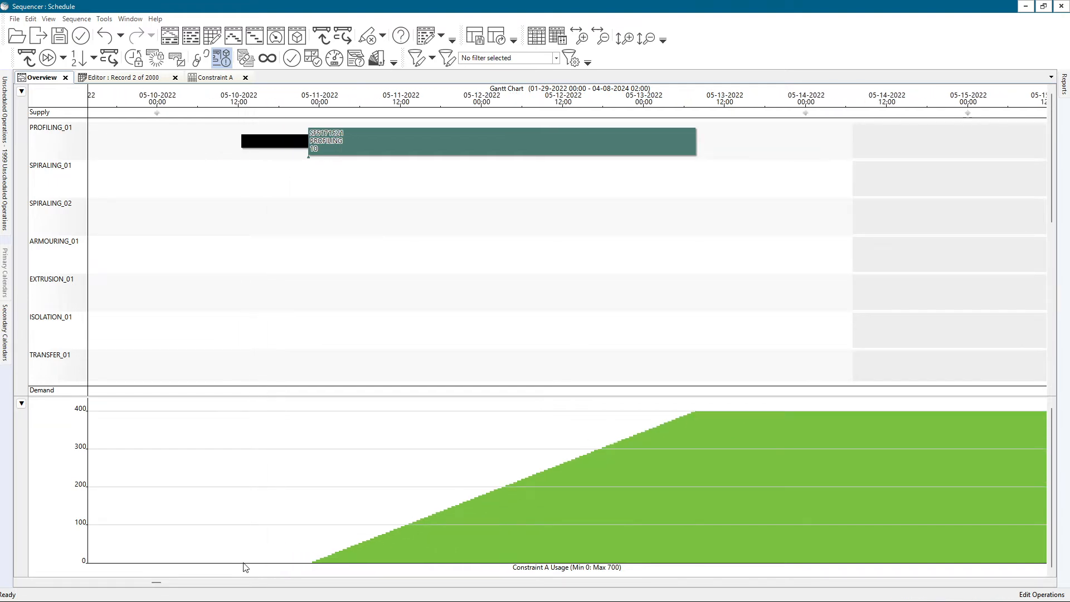
double_click(399, 143)
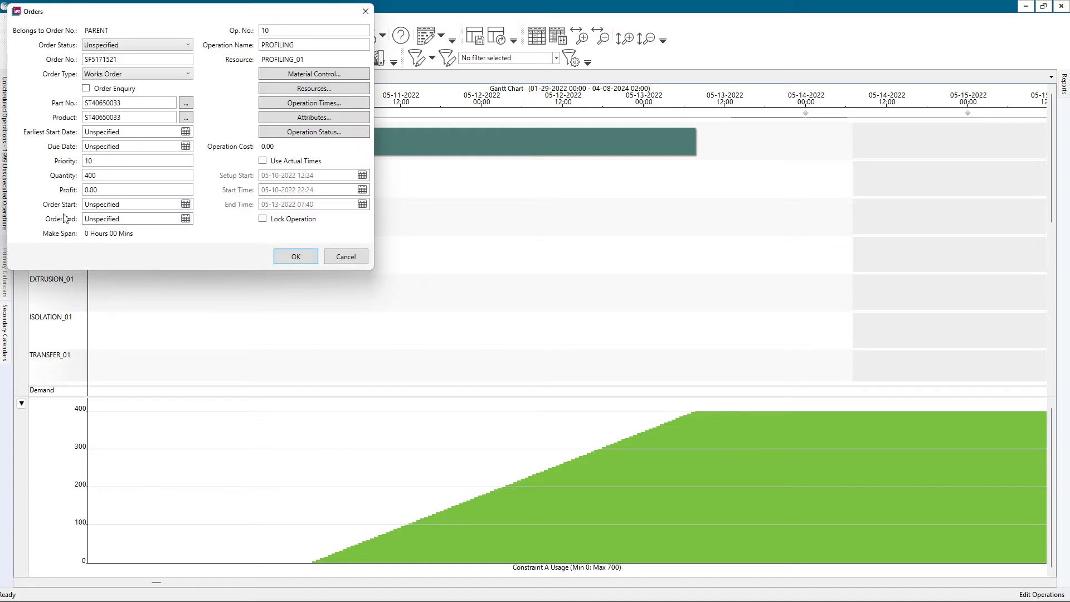
double_click(118, 176)
click(360, 260)
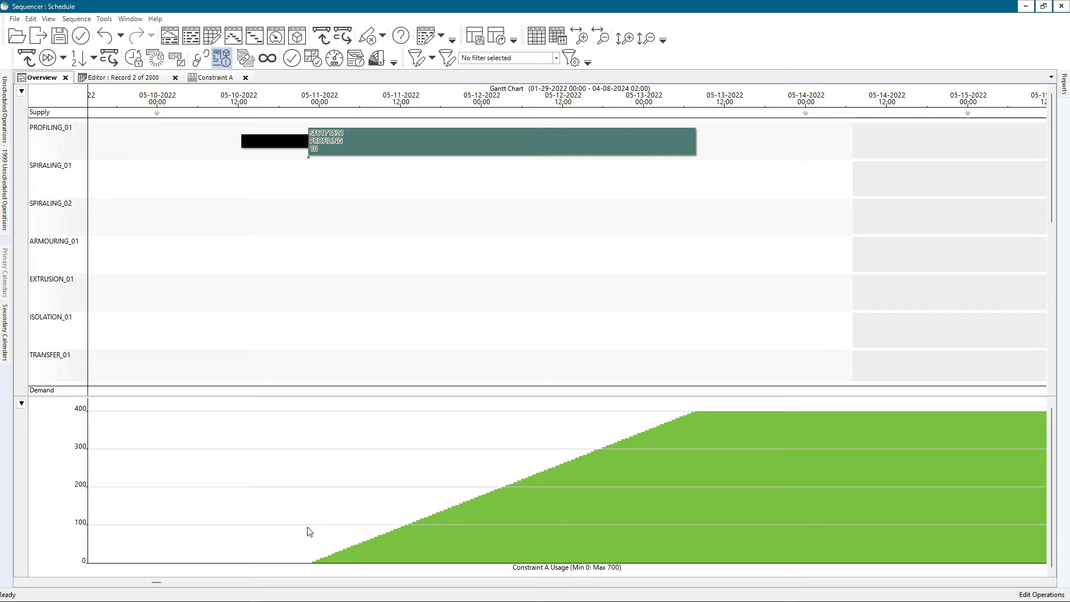
Follow Constraint A's usage plot along the PROFILING operation's process time and past its end through the shaded weekend.
scroll(310, 531, up, 1)
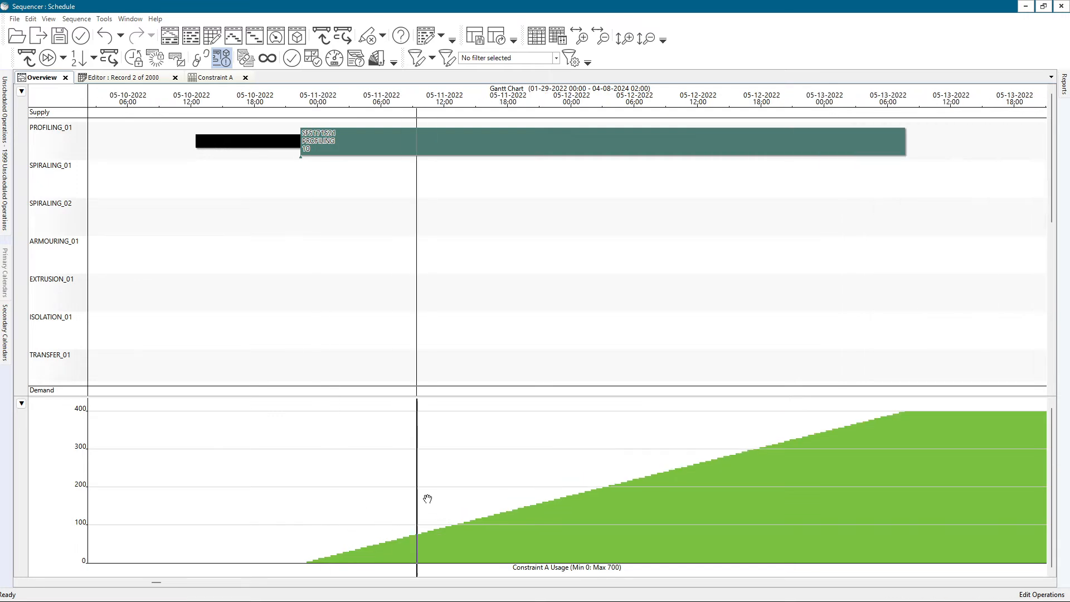
drag(149, 584, 154, 580)
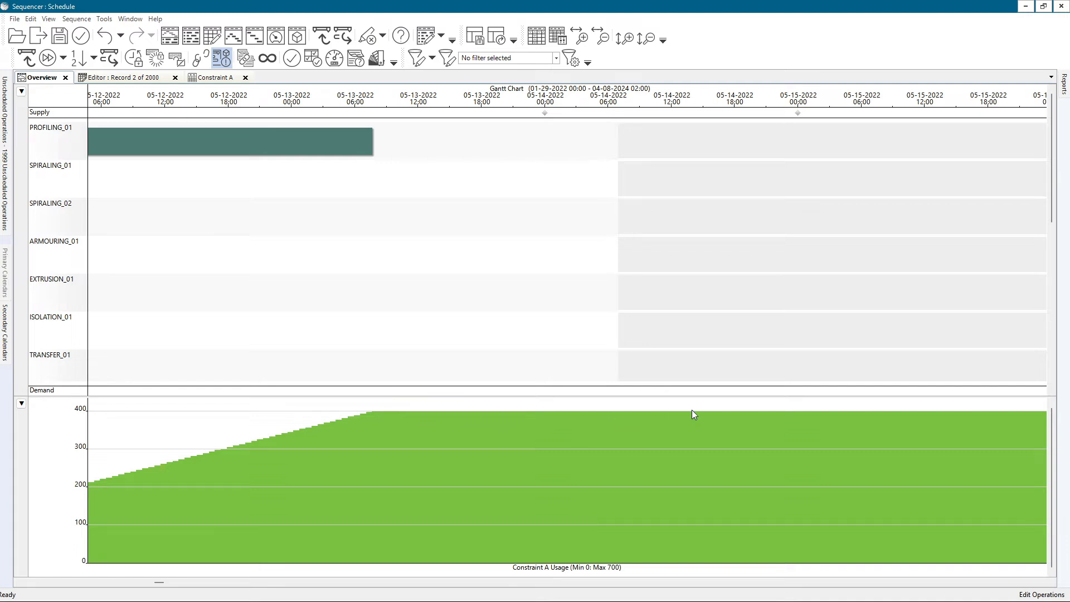
scroll(691, 409, down, 1)
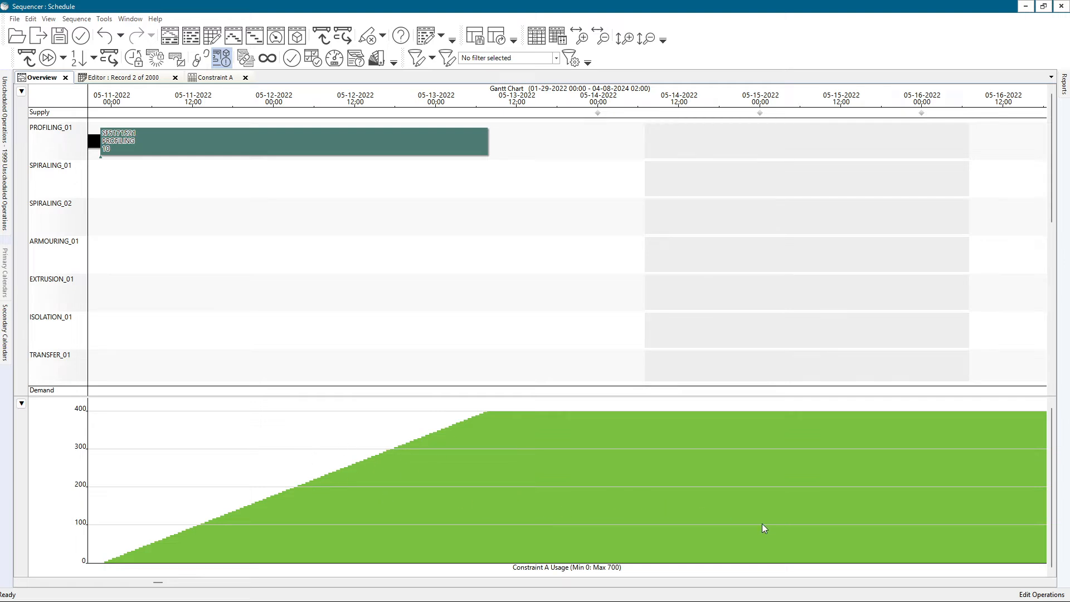
scroll(615, 562, down, 1)
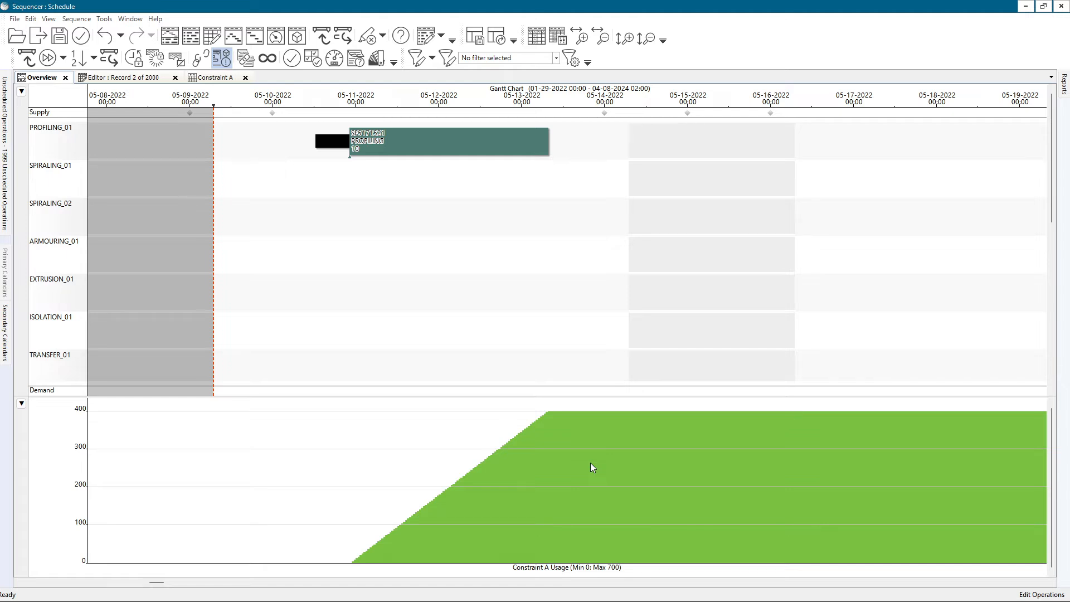
scroll(590, 462, up, 1)
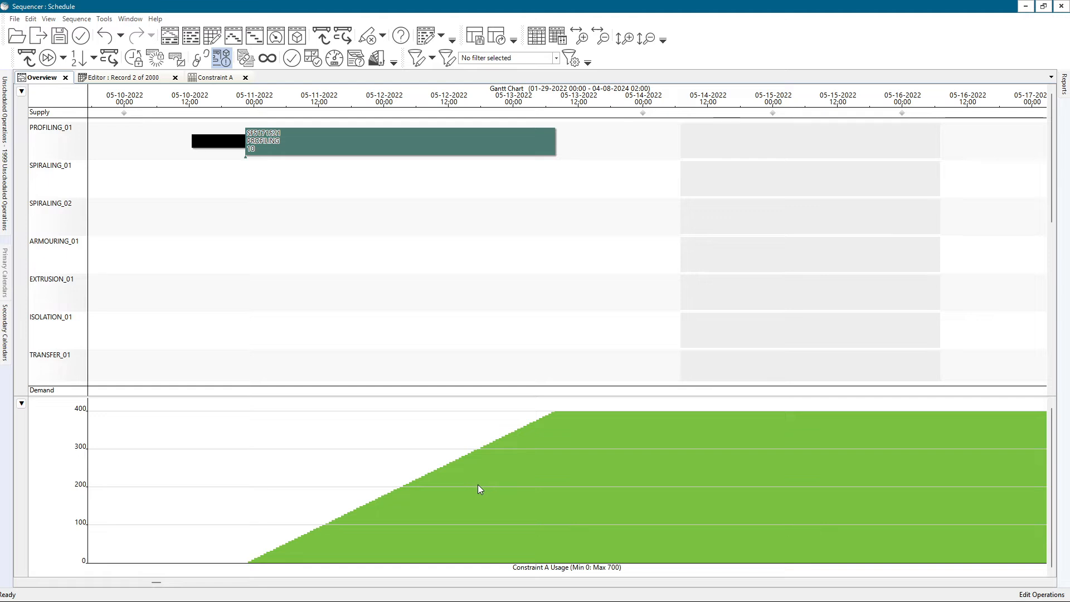
Set Constraint A's constraint usage to Increment Setup Time Only and apply the change to the PROFILING operation.
double_click(292, 139)
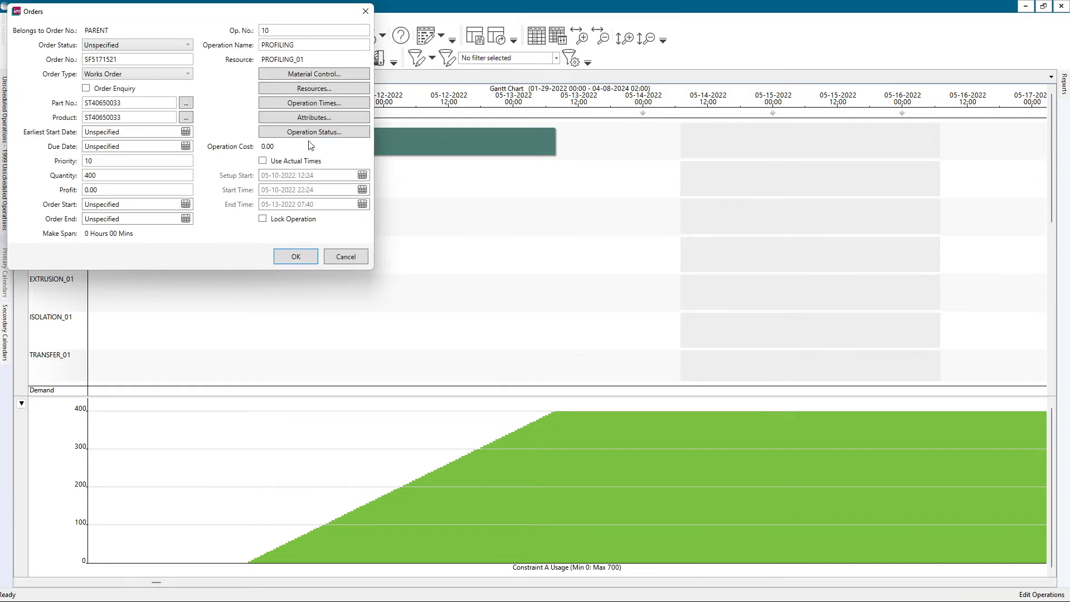
click(310, 88)
click(296, 102)
click(267, 62)
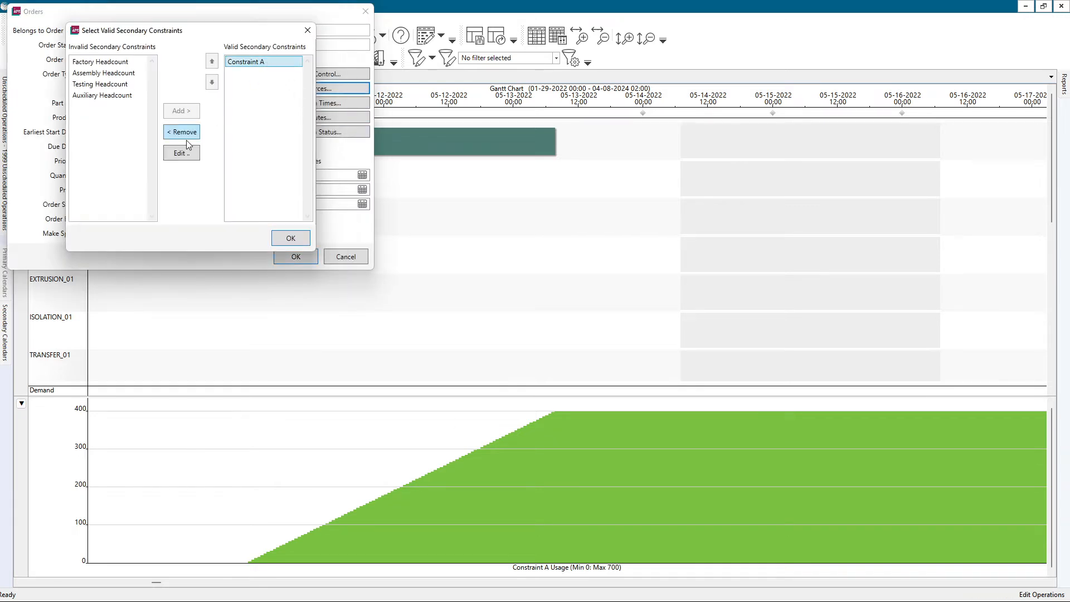
click(181, 153)
click(167, 111)
scroll(170, 148, up, 1)
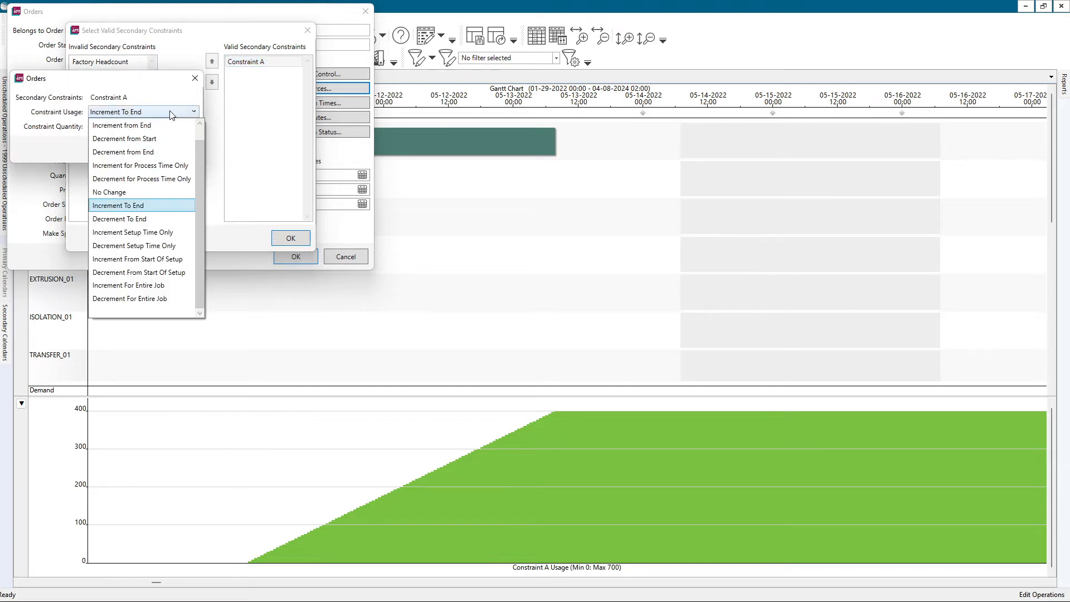
click(145, 232)
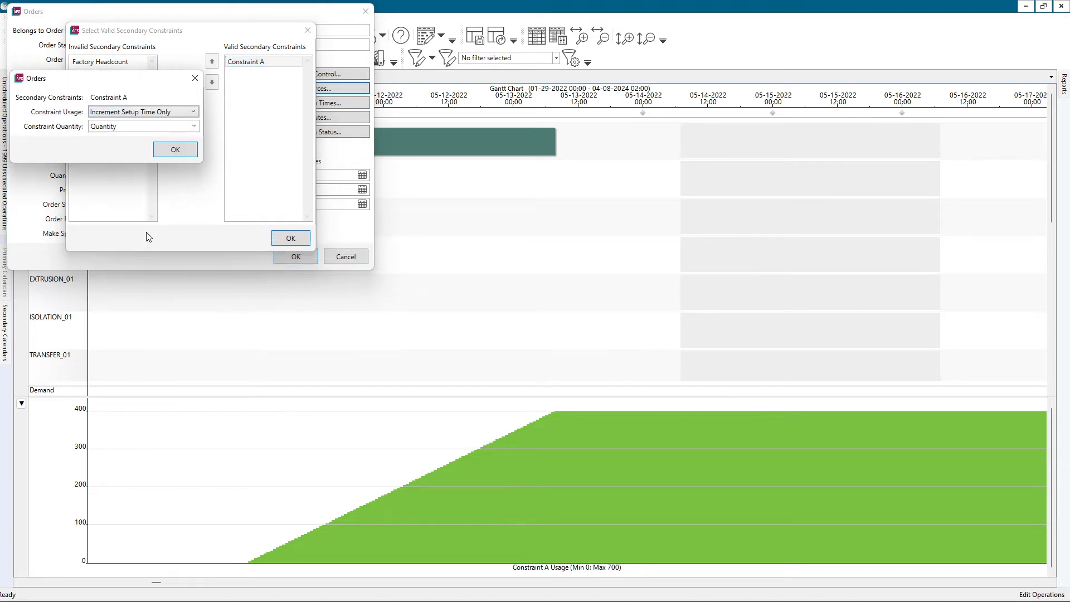
click(167, 111)
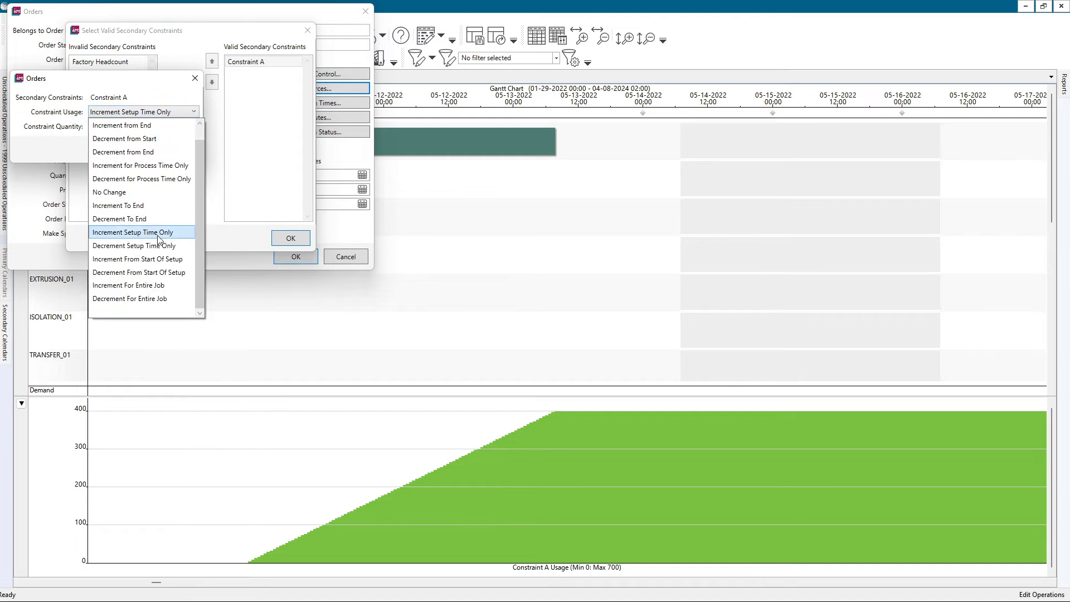
click(164, 232)
click(189, 149)
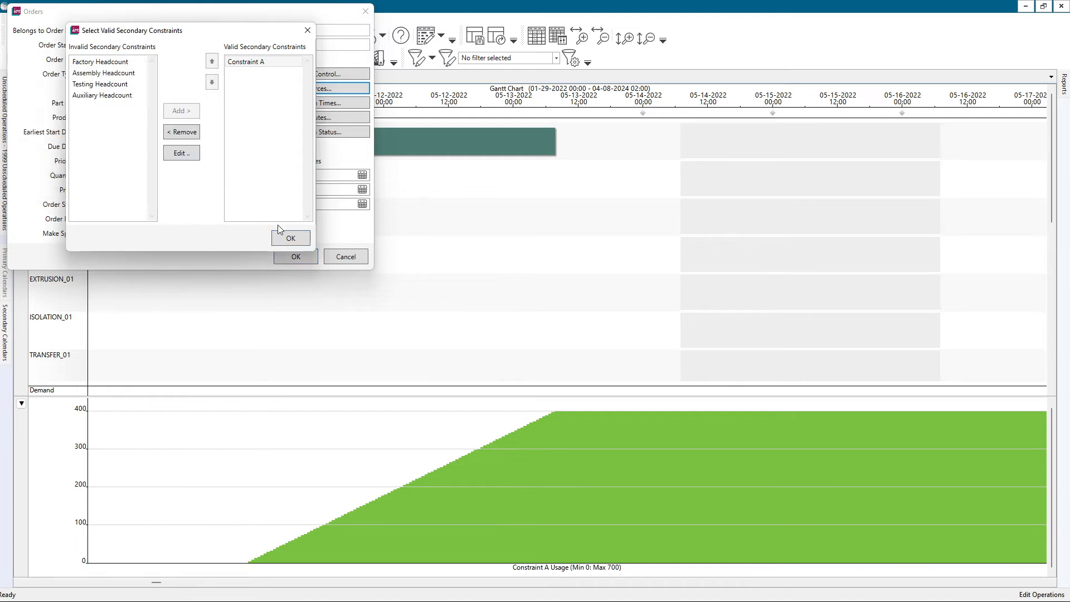
click(290, 238)
click(301, 229)
click(296, 257)
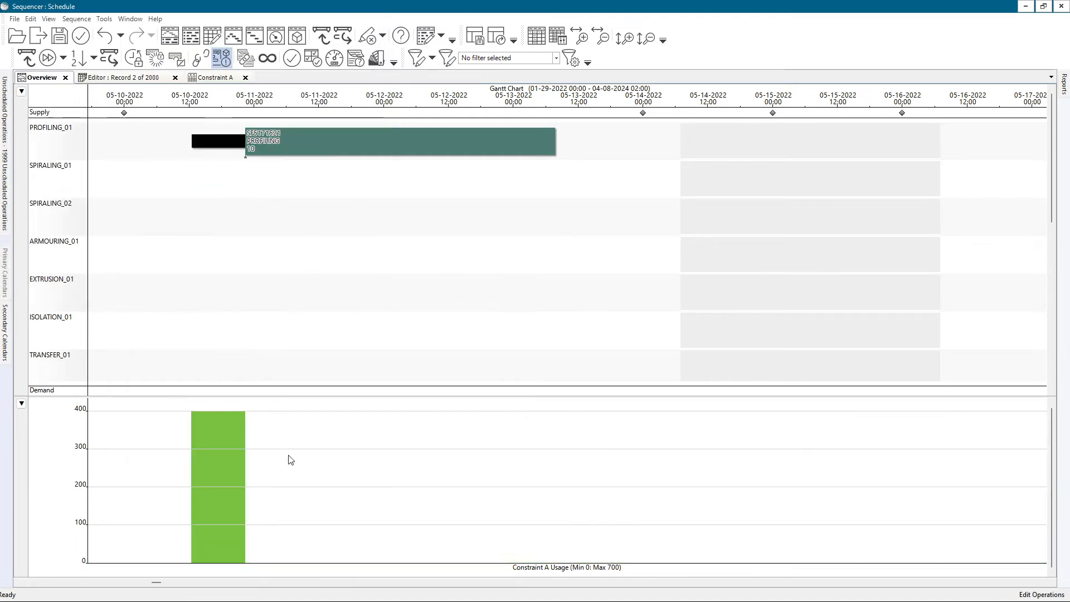
Set the PROFILING operation's setup time to 15 hours in its operation times and apply the change.
scroll(208, 432, down, 2)
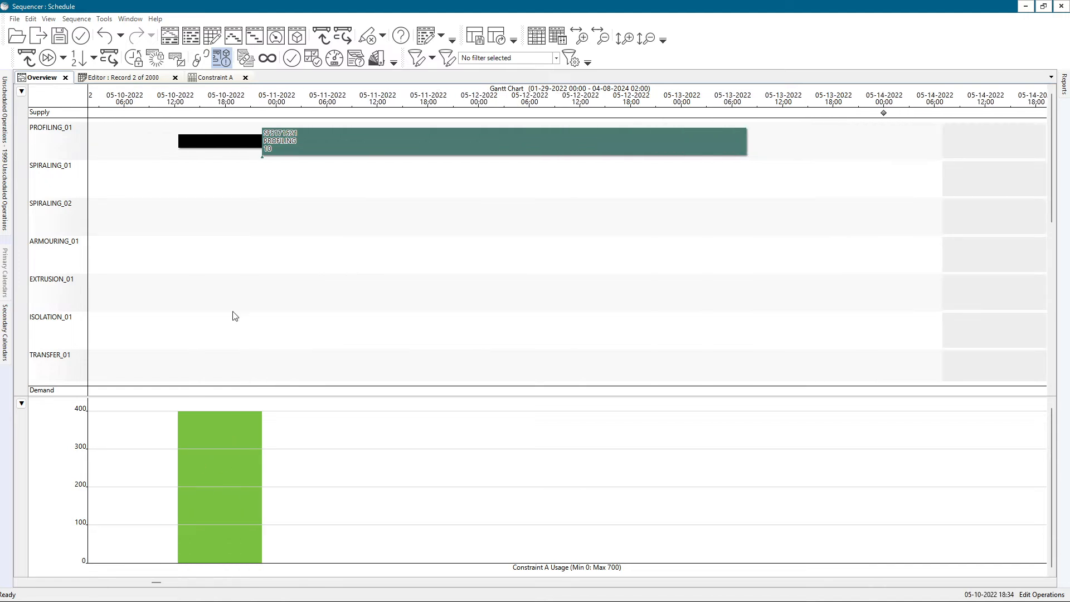
double_click(221, 147)
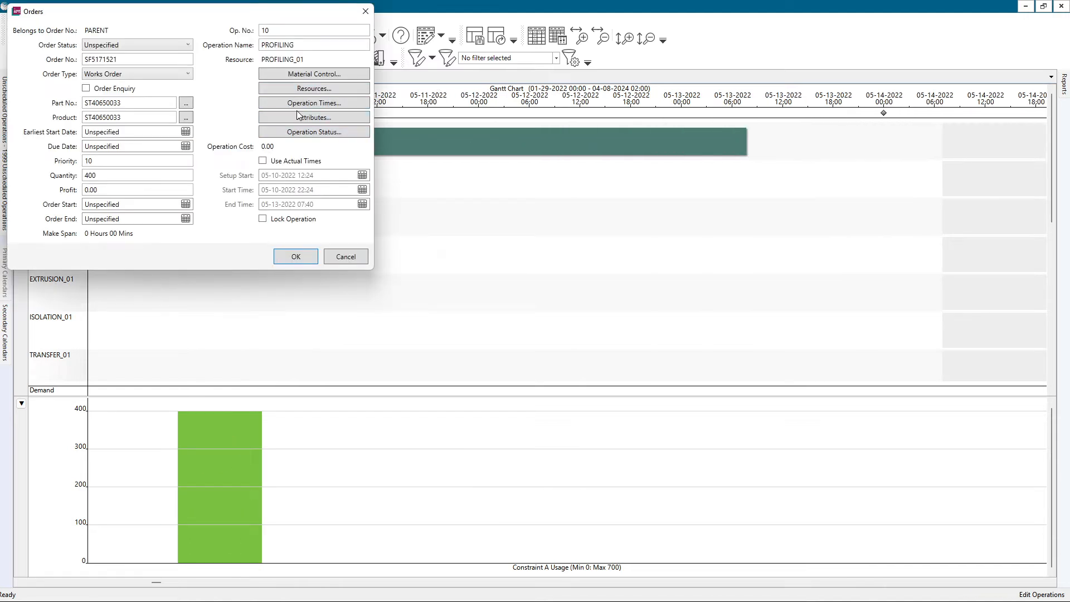
click(297, 105)
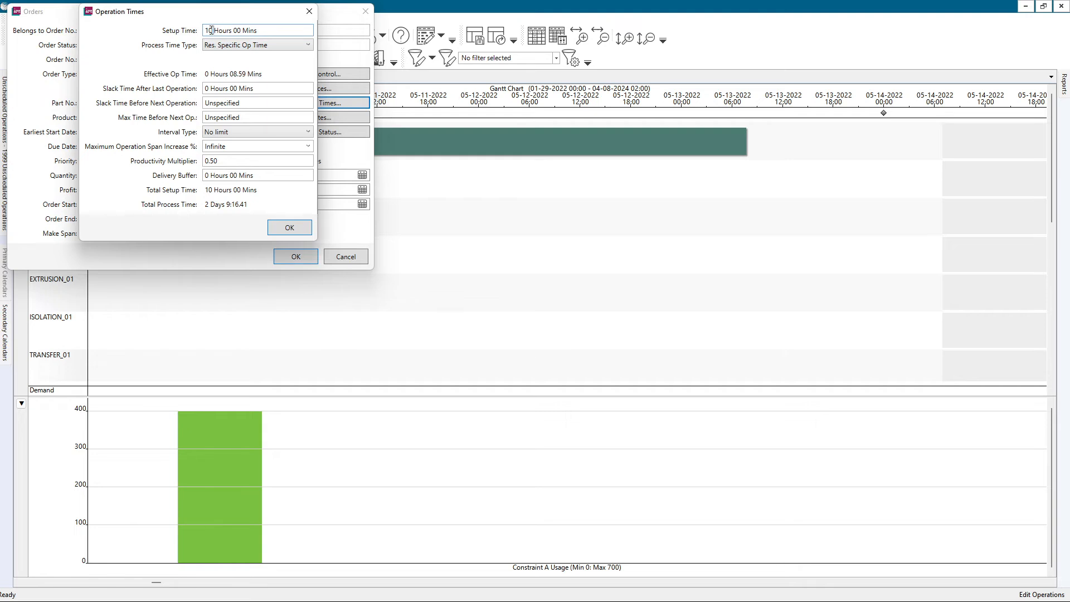
click(289, 227)
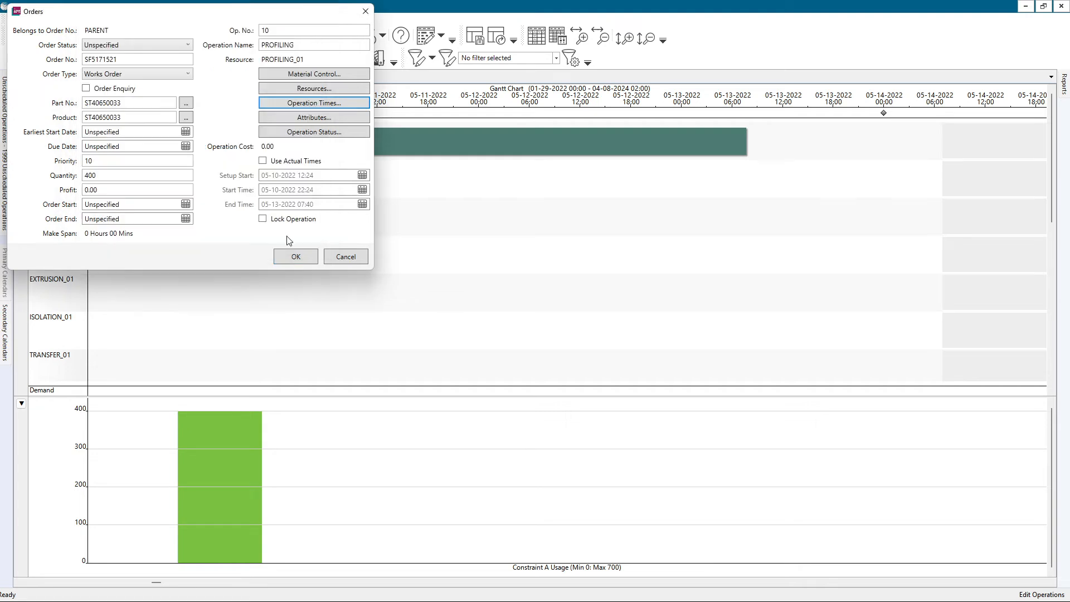
click(296, 256)
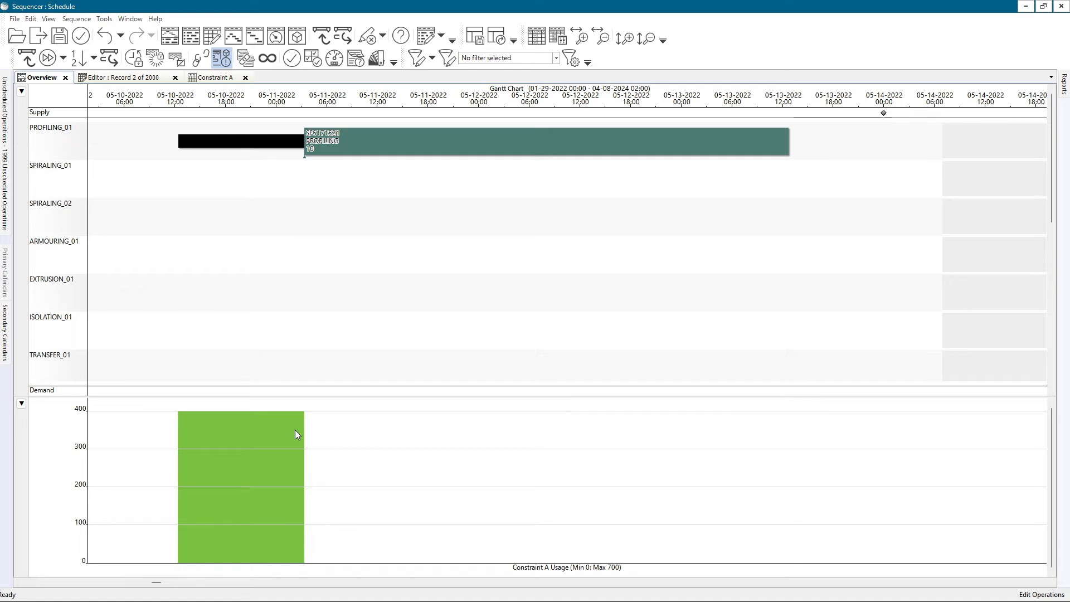
Set Constraint A's constraint usage to Increment From Start Of Setup for the PROFILING operation and apply the change.
double_click(339, 142)
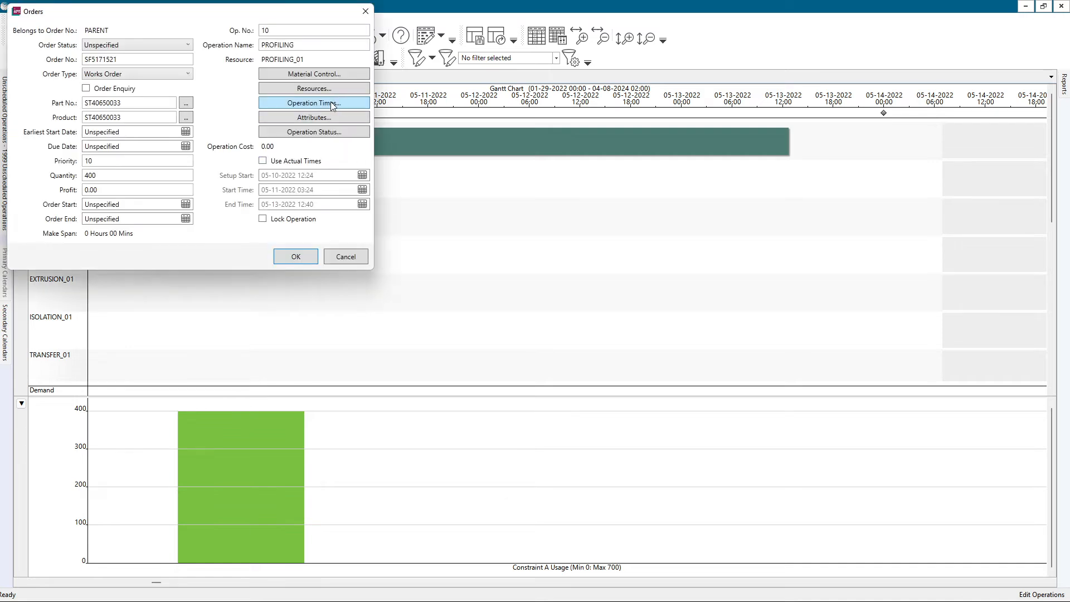
click(323, 89)
click(285, 109)
click(256, 63)
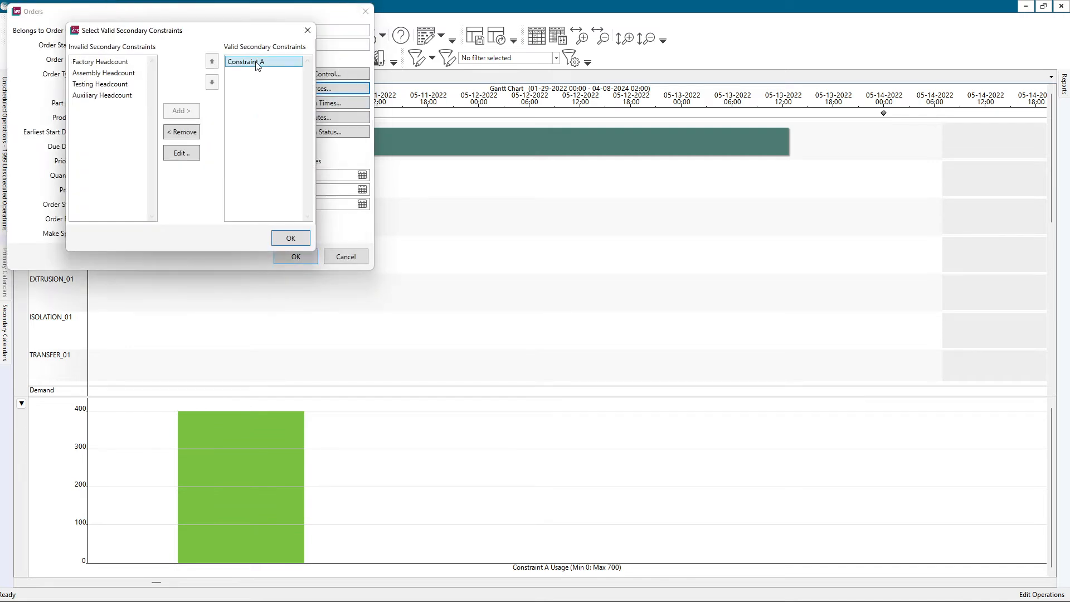
click(181, 153)
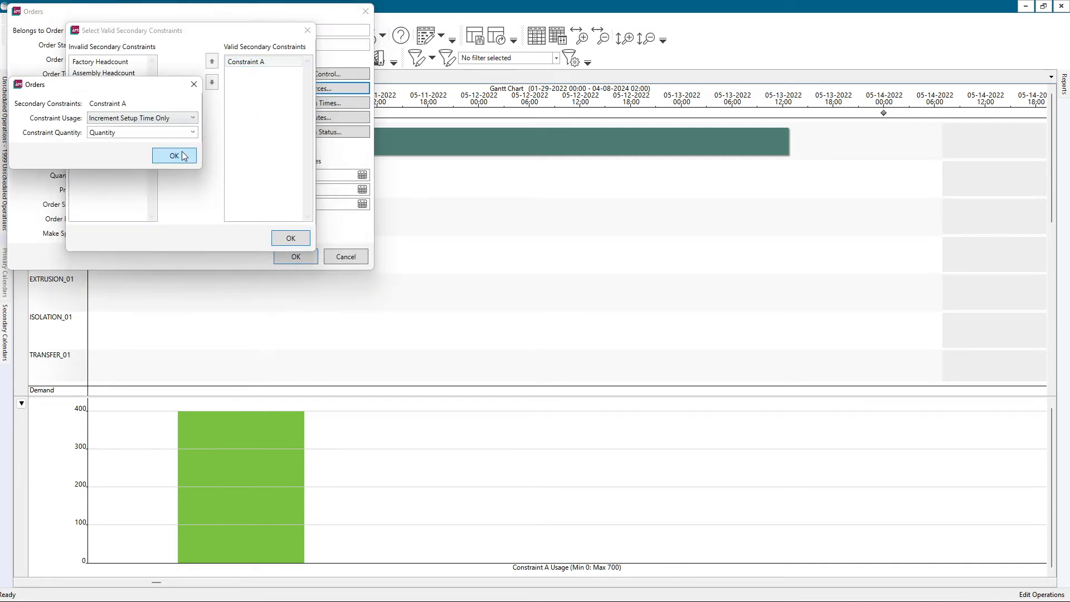
click(184, 118)
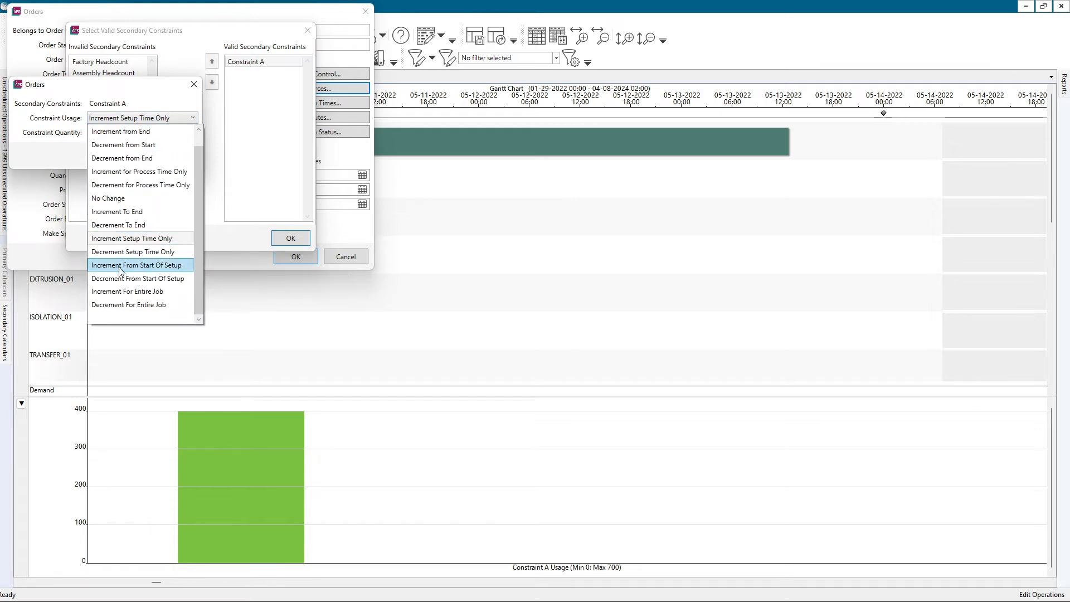
click(119, 266)
click(182, 119)
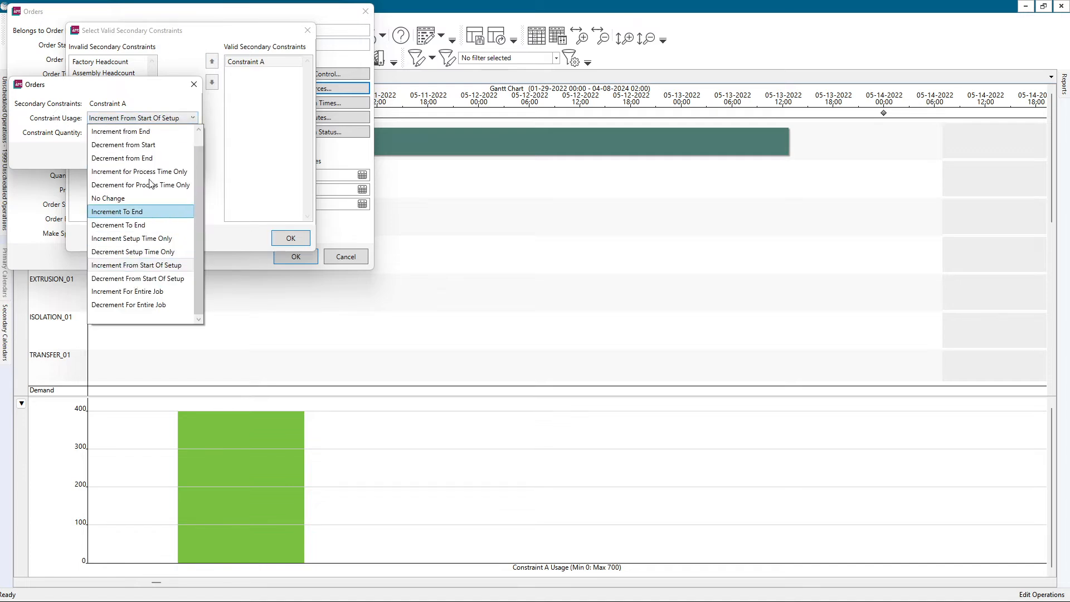
scroll(127, 128, up, 1)
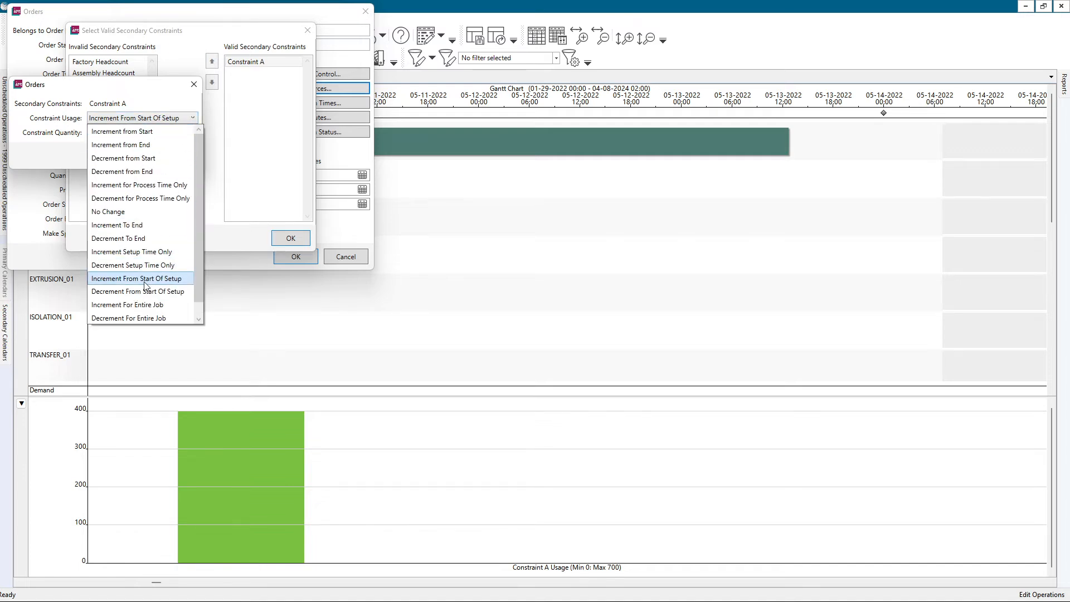
click(122, 279)
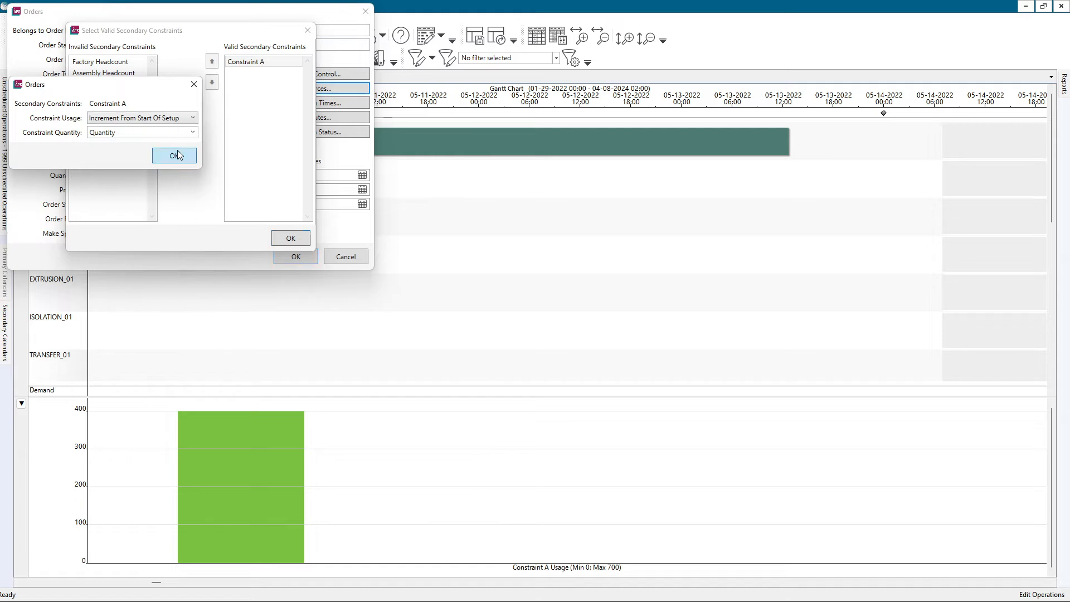
click(177, 155)
click(292, 239)
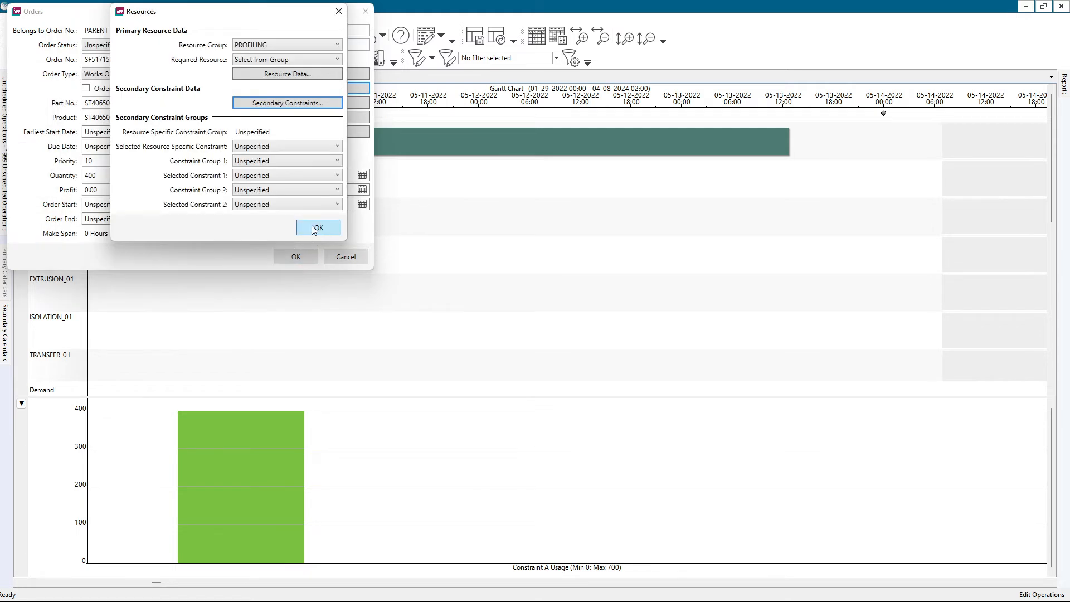
click(313, 229)
click(297, 256)
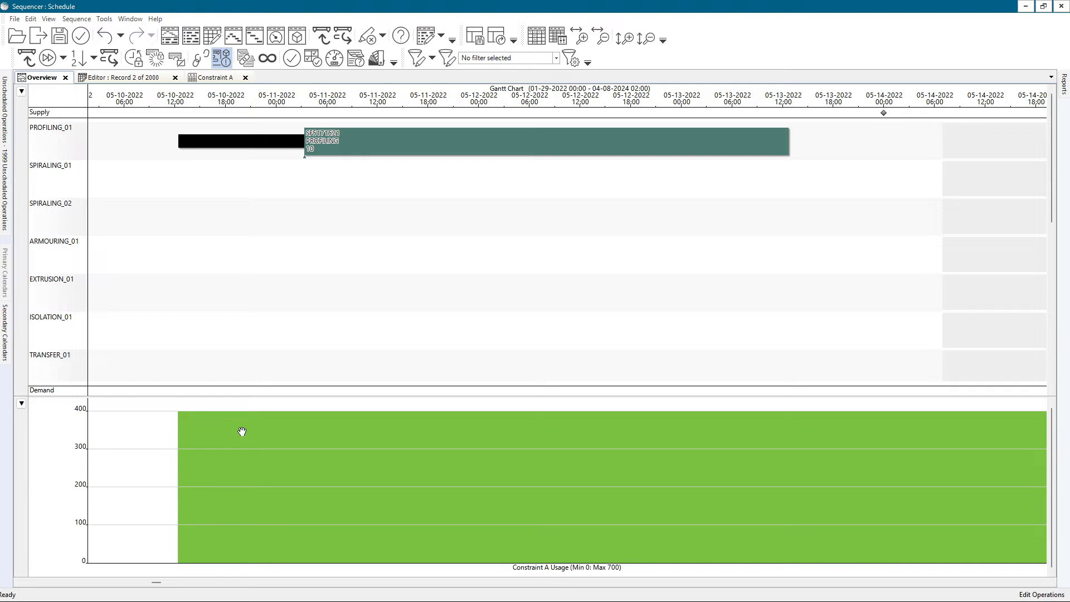
scroll(242, 432, down, 2)
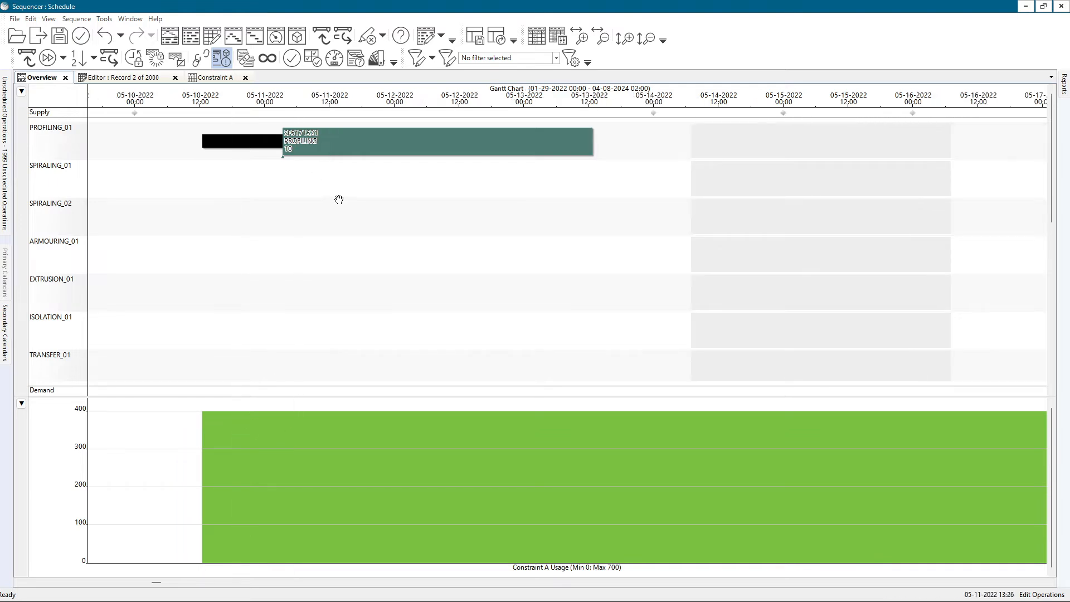
Set Constraint A's constraint usage to Increment For Entire Job on the PROFILING operation and apply the change.
double_click(336, 139)
click(277, 87)
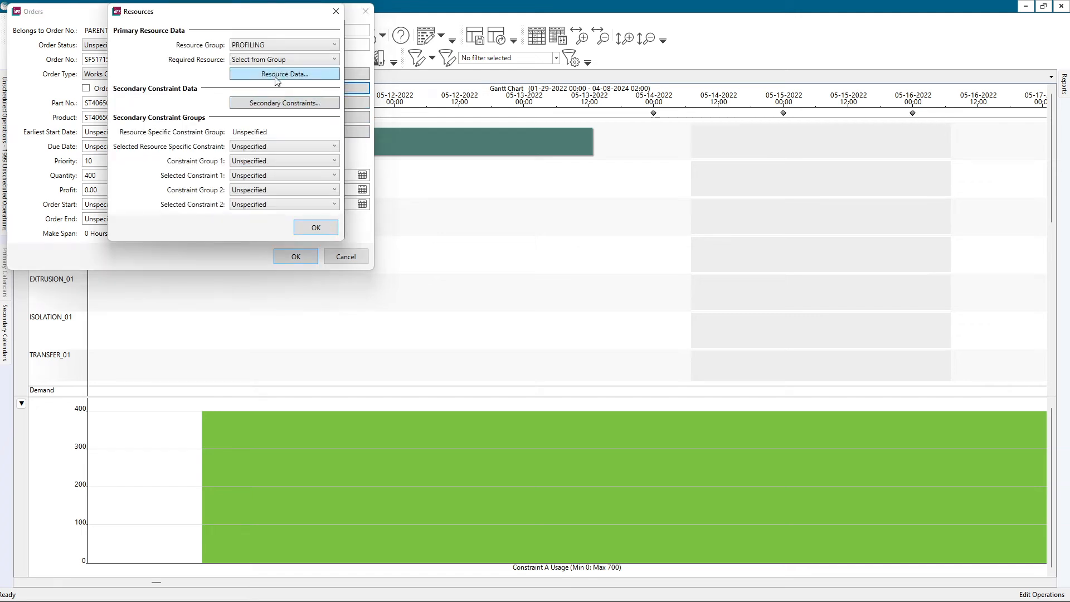
click(273, 103)
click(244, 62)
click(181, 152)
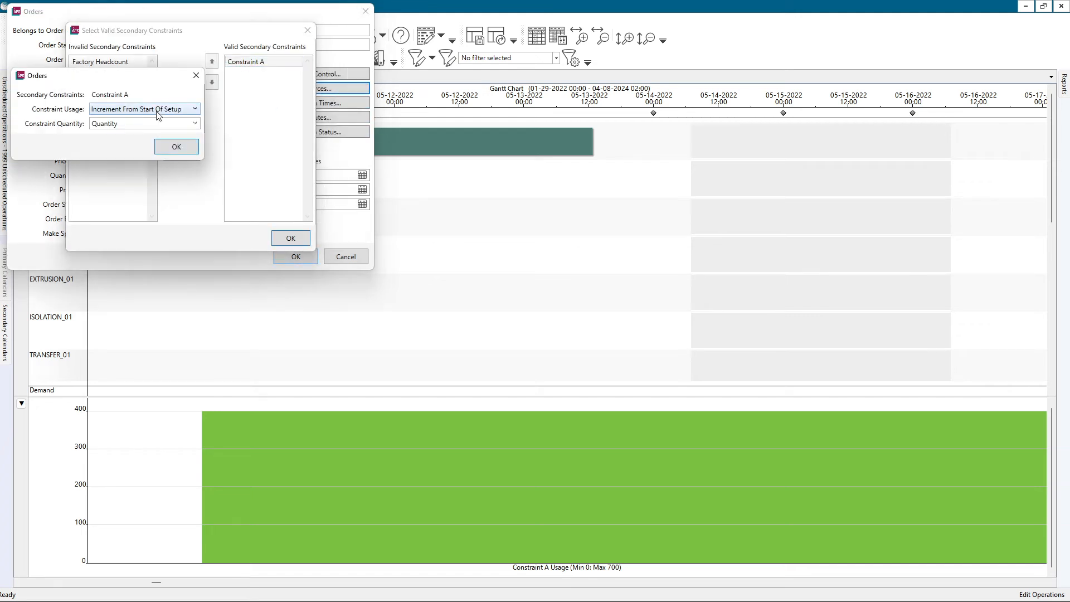
click(157, 110)
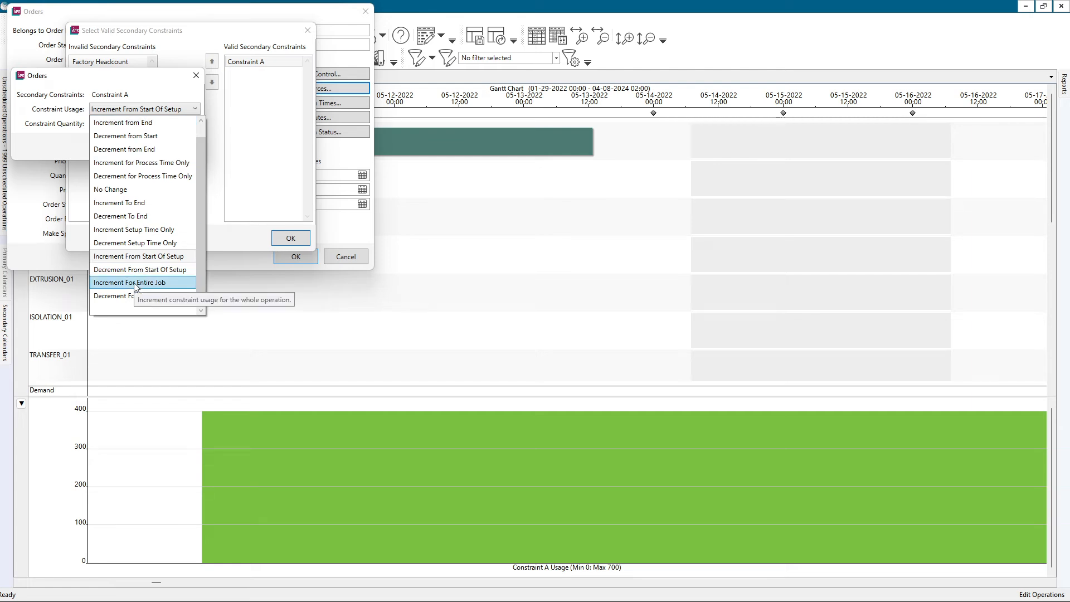
click(135, 283)
click(180, 110)
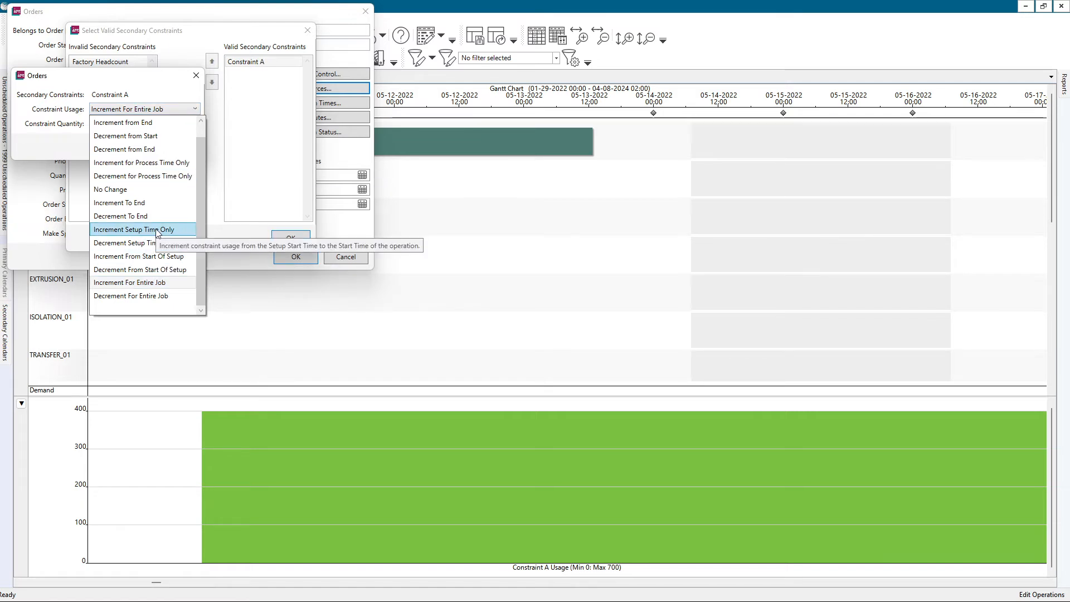
click(139, 283)
click(176, 148)
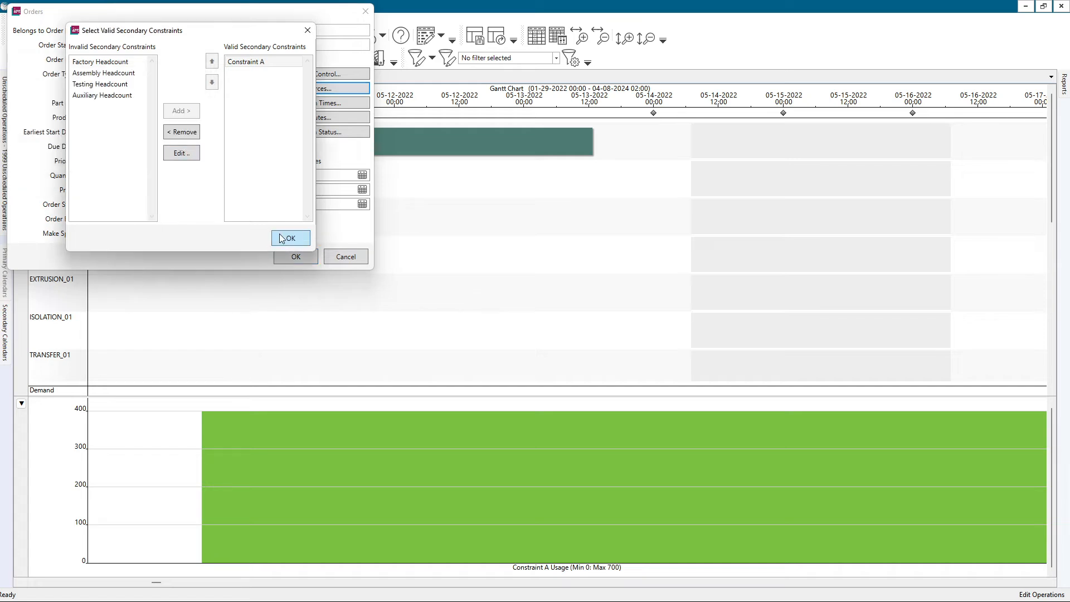
click(289, 238)
click(310, 225)
click(297, 259)
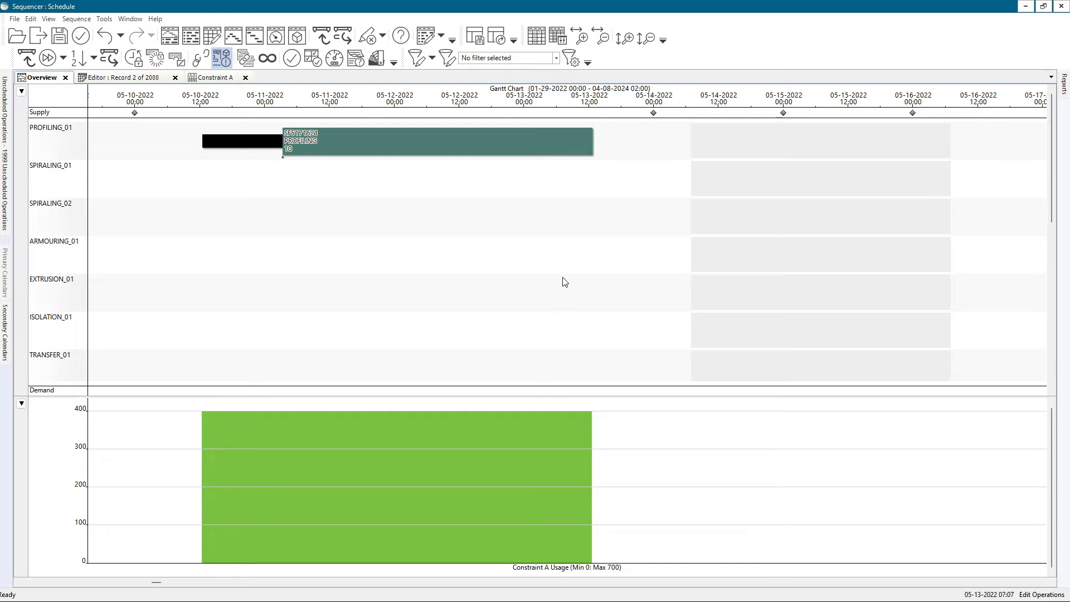
scroll(369, 493, up, 2)
scroll(370, 498, down, 2)
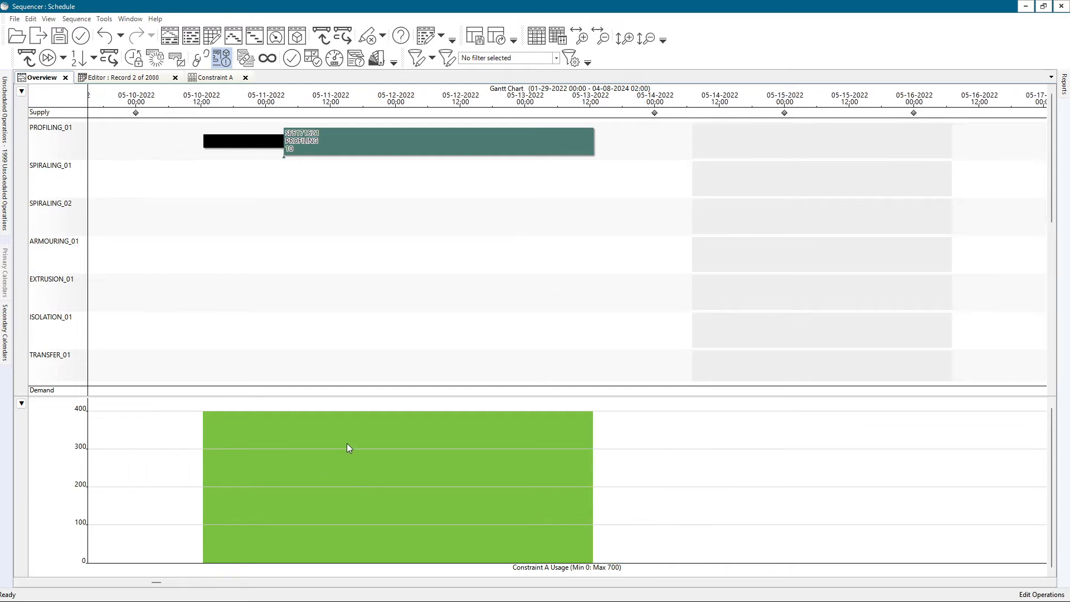
Set Constraint A's constraint usage to Decrement For Entire Job in the PROFILING operation's secondary constraints and apply the change.
double_click(355, 136)
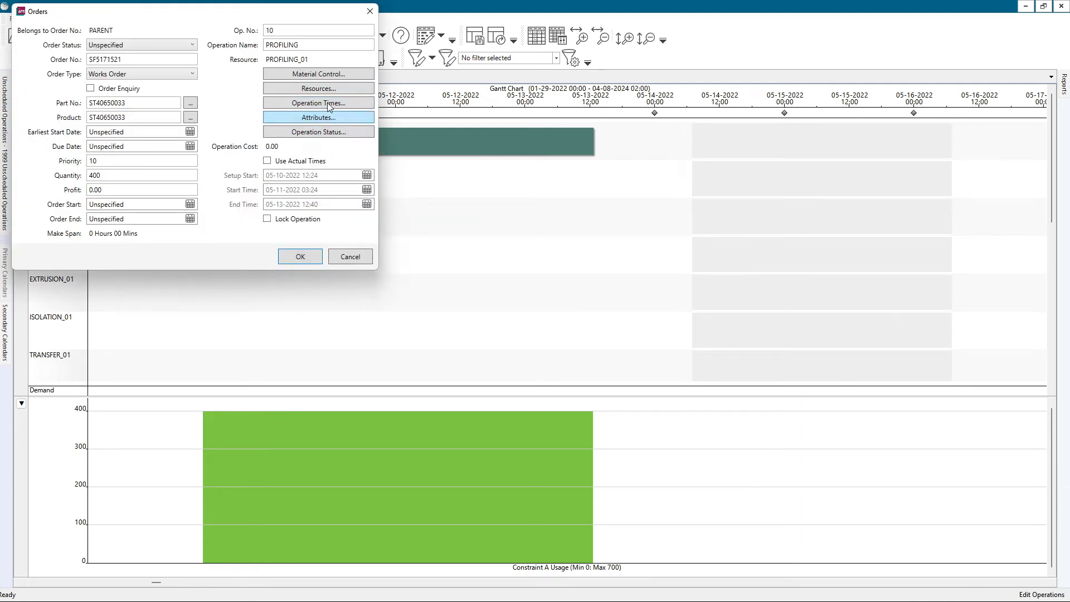
click(322, 89)
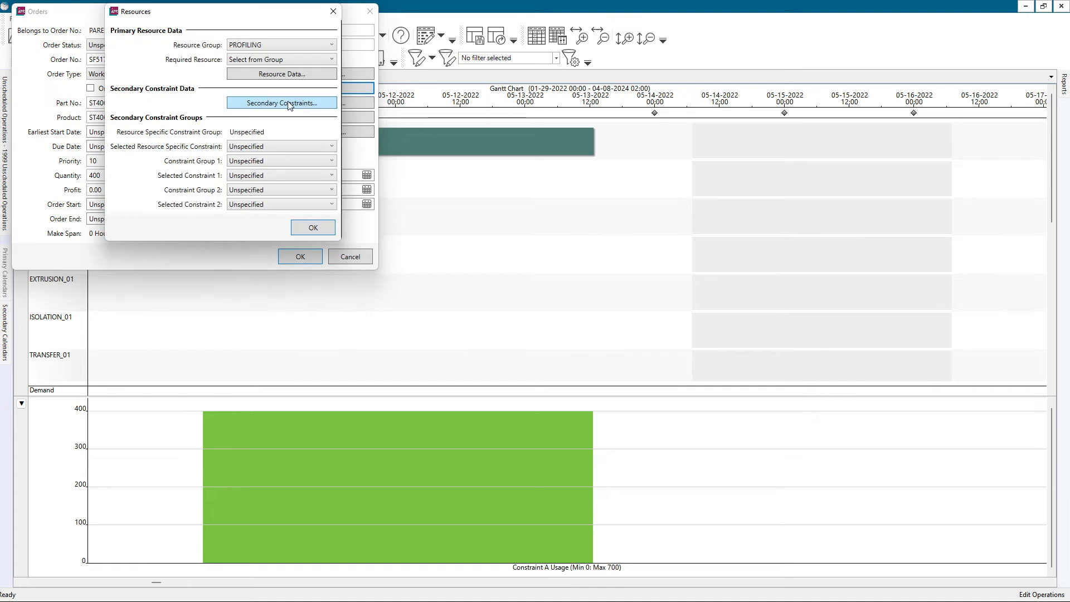
click(259, 103)
click(254, 64)
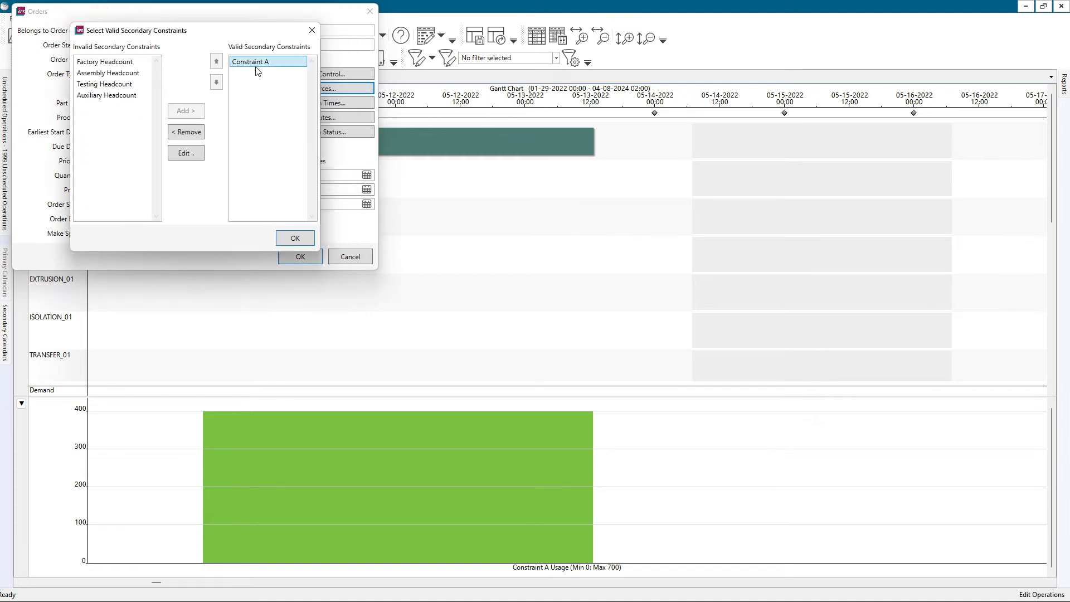
click(186, 153)
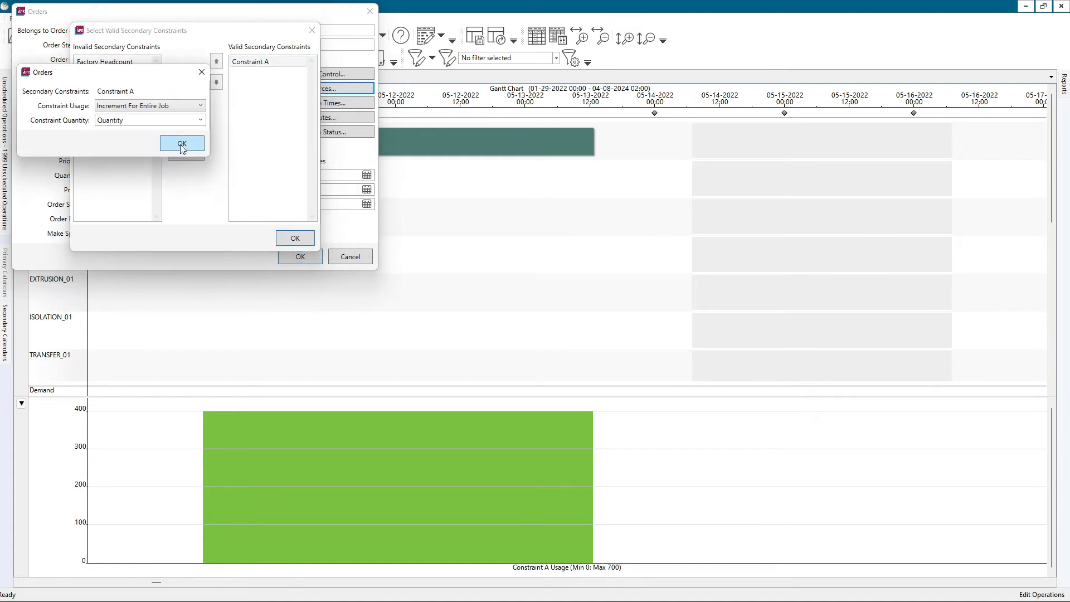
click(159, 106)
click(148, 292)
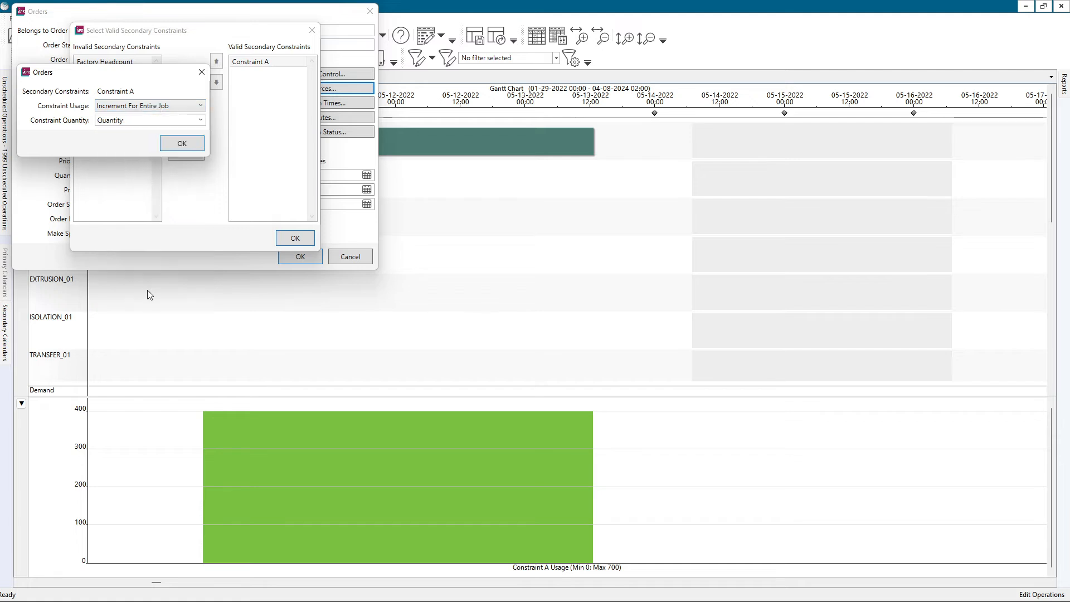
click(183, 143)
click(298, 237)
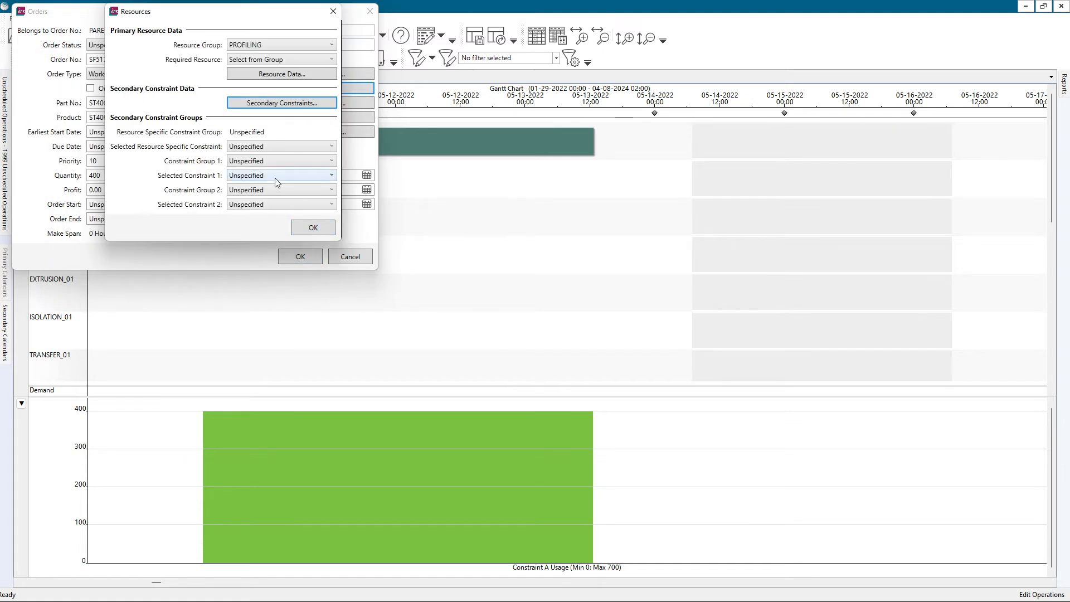
click(311, 229)
click(294, 259)
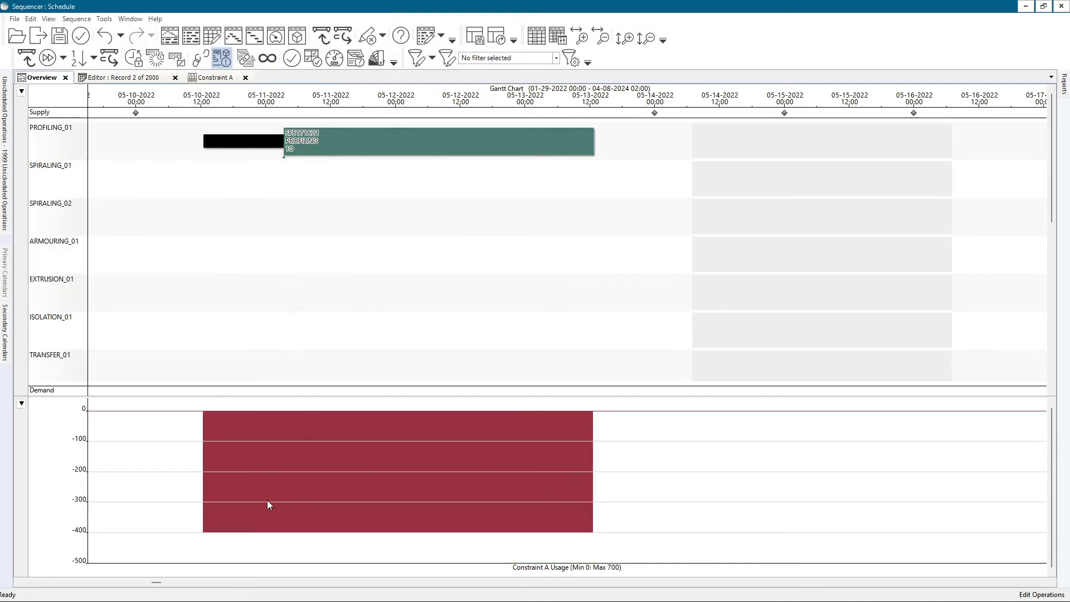
Switch the PROFILING operation's Constraint A usage back to Increment For Entire Job and apply the change.
double_click(307, 149)
click(313, 89)
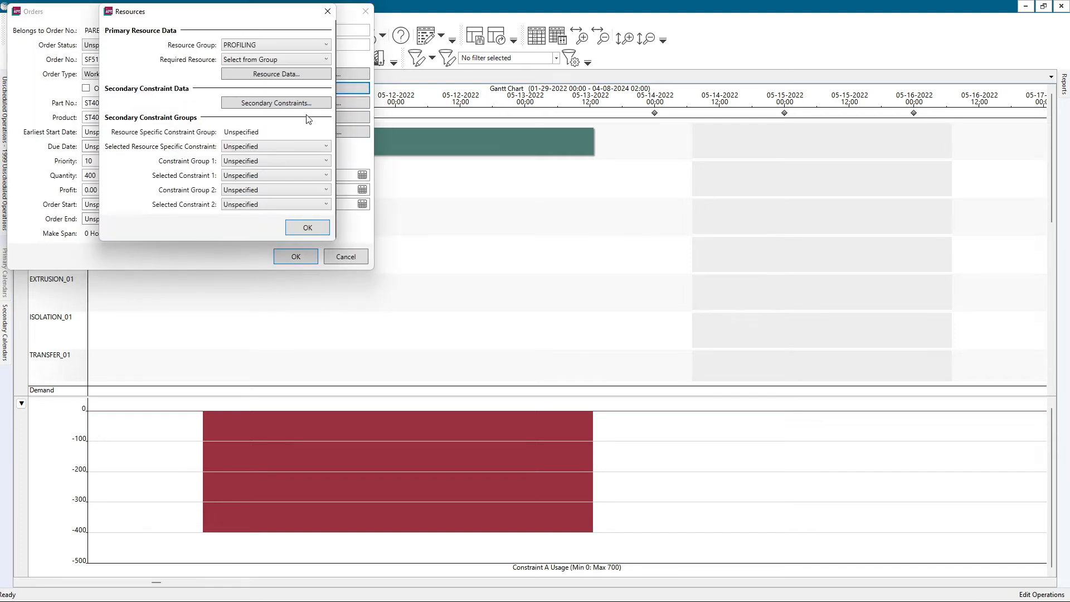
click(277, 101)
click(236, 62)
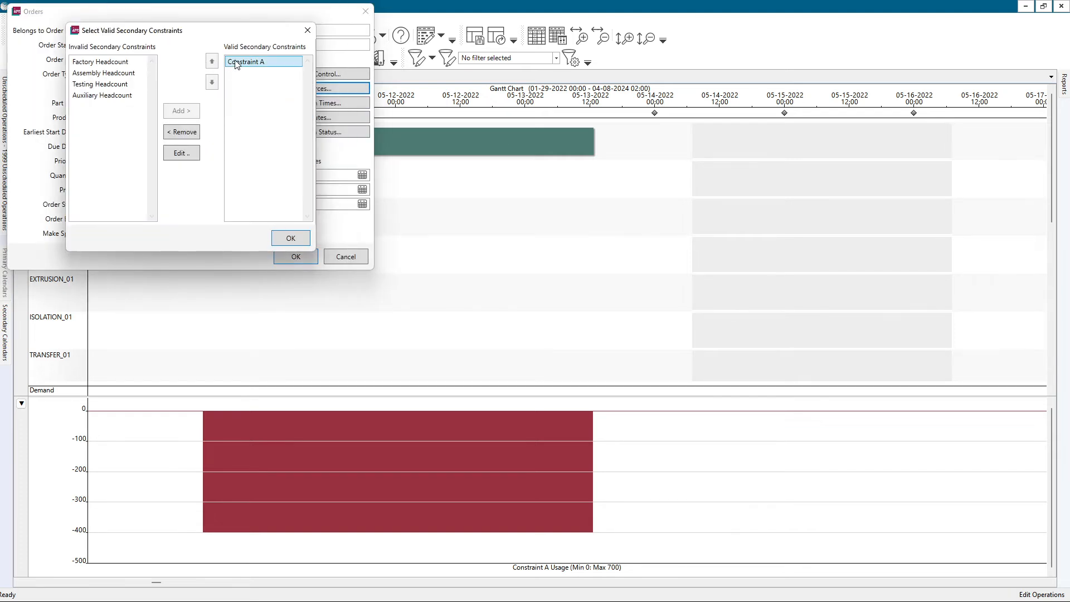
click(178, 154)
click(162, 111)
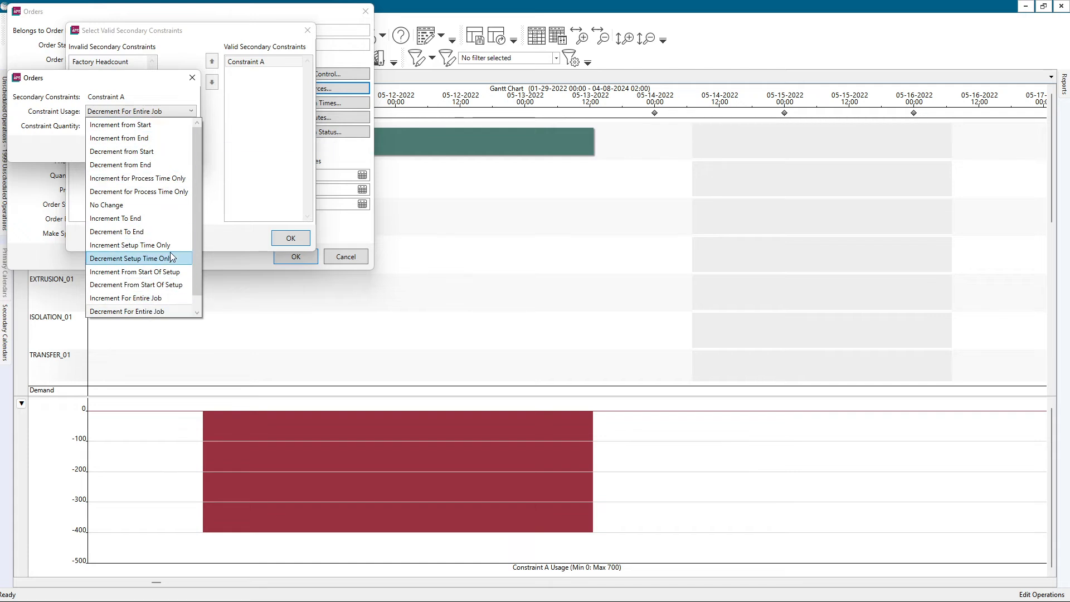
click(155, 297)
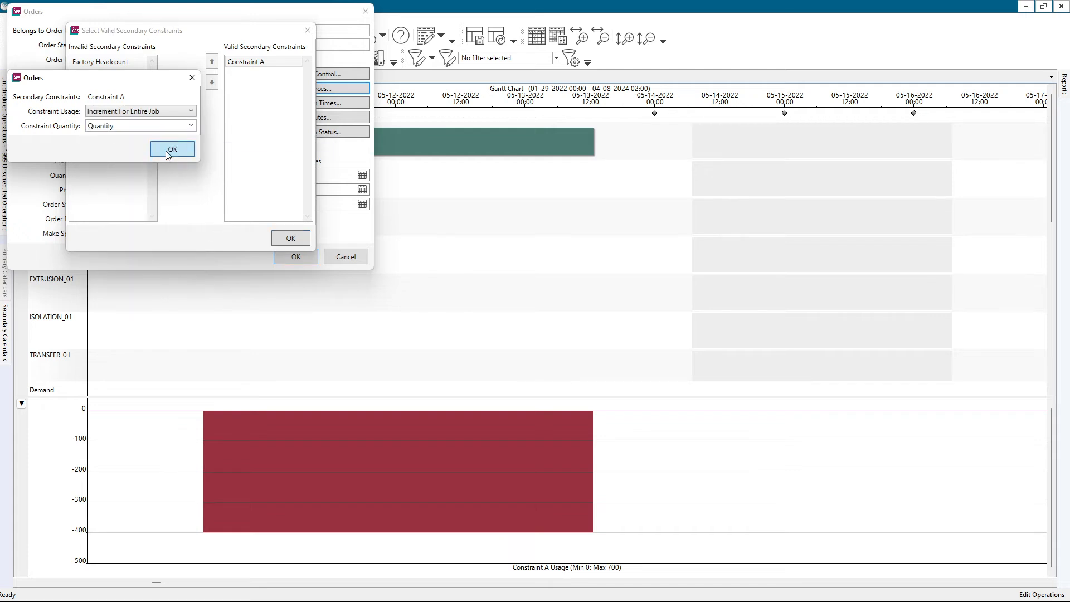
click(167, 149)
click(284, 239)
click(309, 227)
click(295, 255)
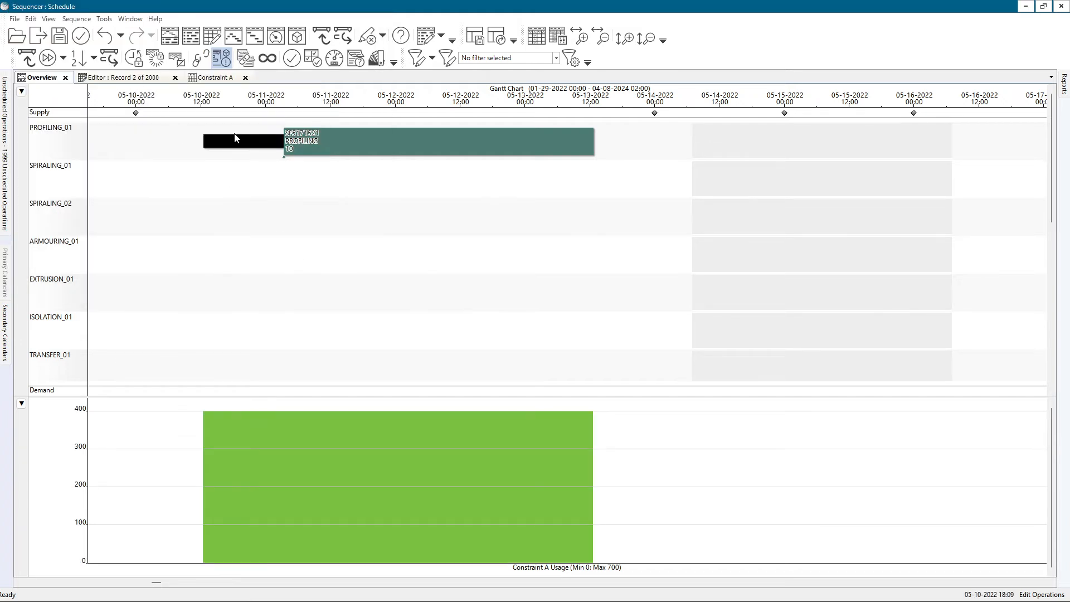
Highlight the PROFILING and PRESSURE PLASTIC EXTRUSION operations together in the order editor.
click(114, 78)
right_click(78, 136)
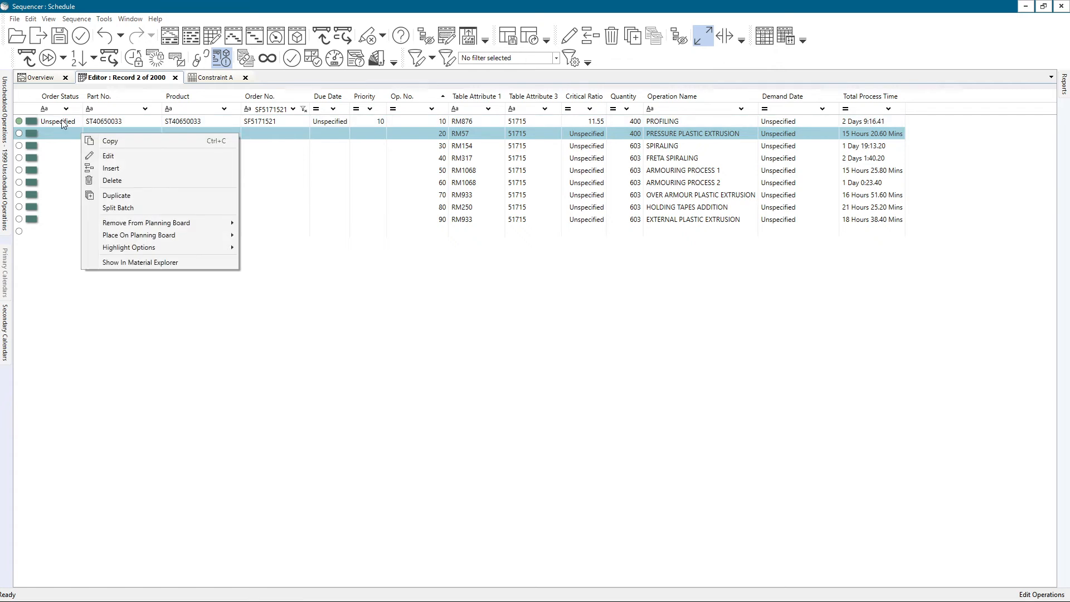
ctrl+click(62, 125)
right_click(63, 129)
mouse_move(114, 243)
click(260, 245)
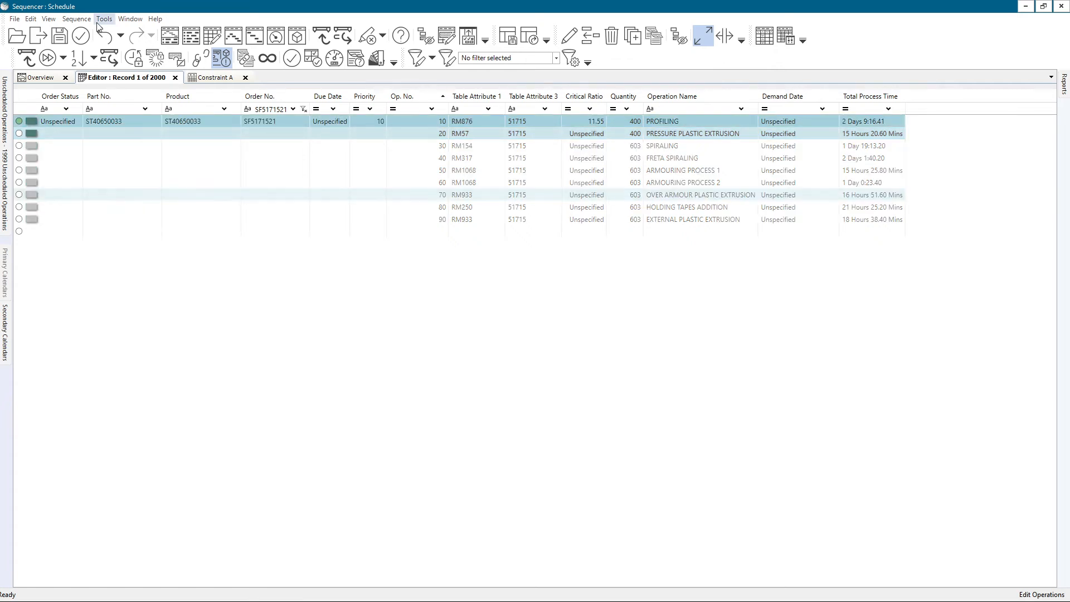
Try to sequence the highlighted operations and check the schedule overview before returning to the order editor.
click(76, 19)
mouse_move(123, 31)
click(282, 57)
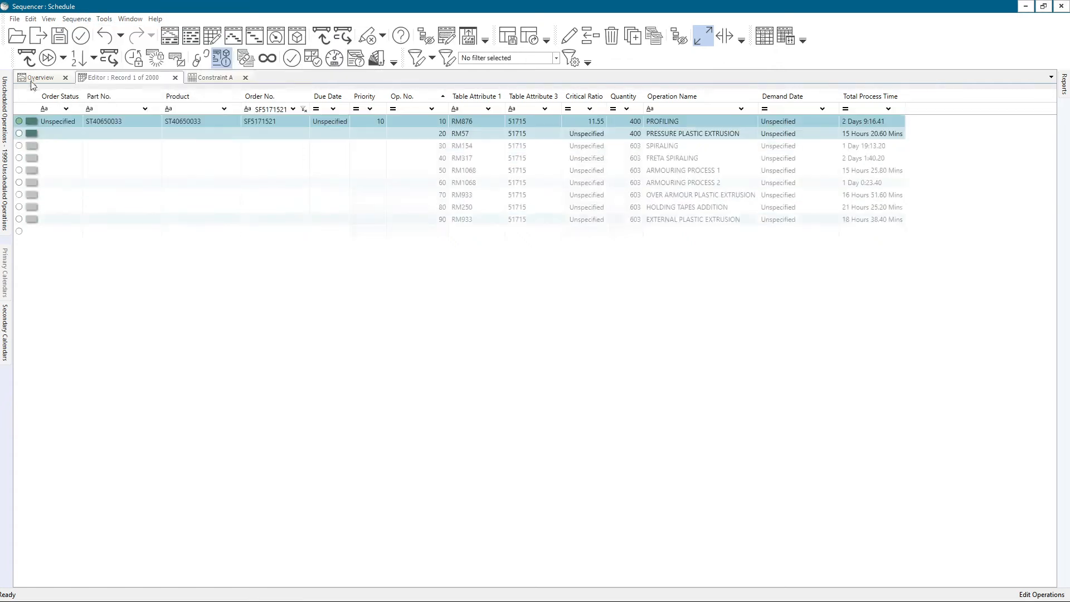
click(37, 78)
click(116, 79)
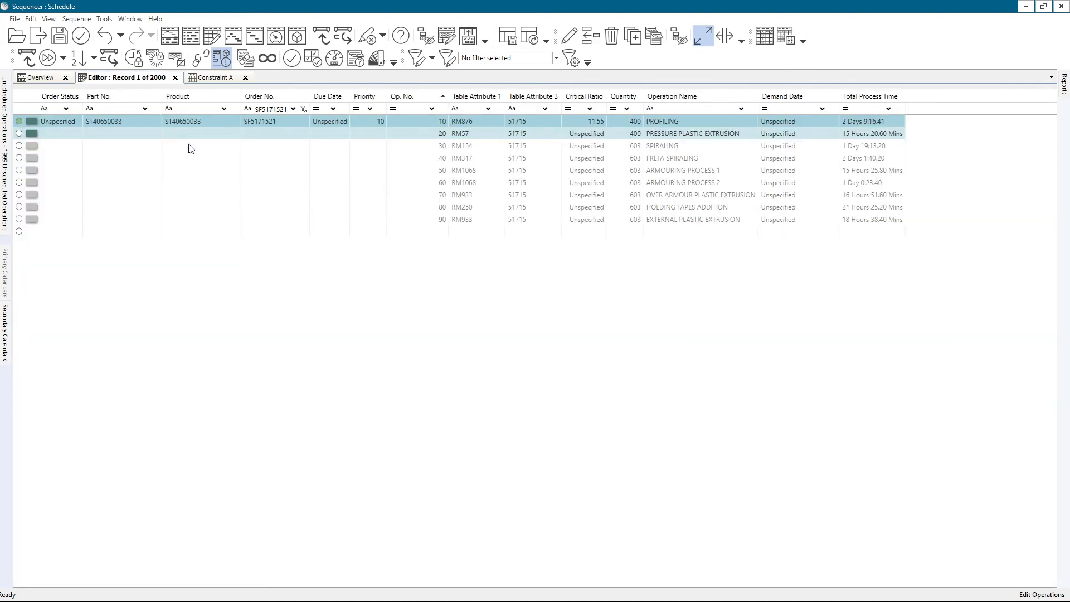
Review the order details of the PRESSURE PLASTIC EXTRUSION operation and close them without changes.
right_click(81, 135)
click(32, 136)
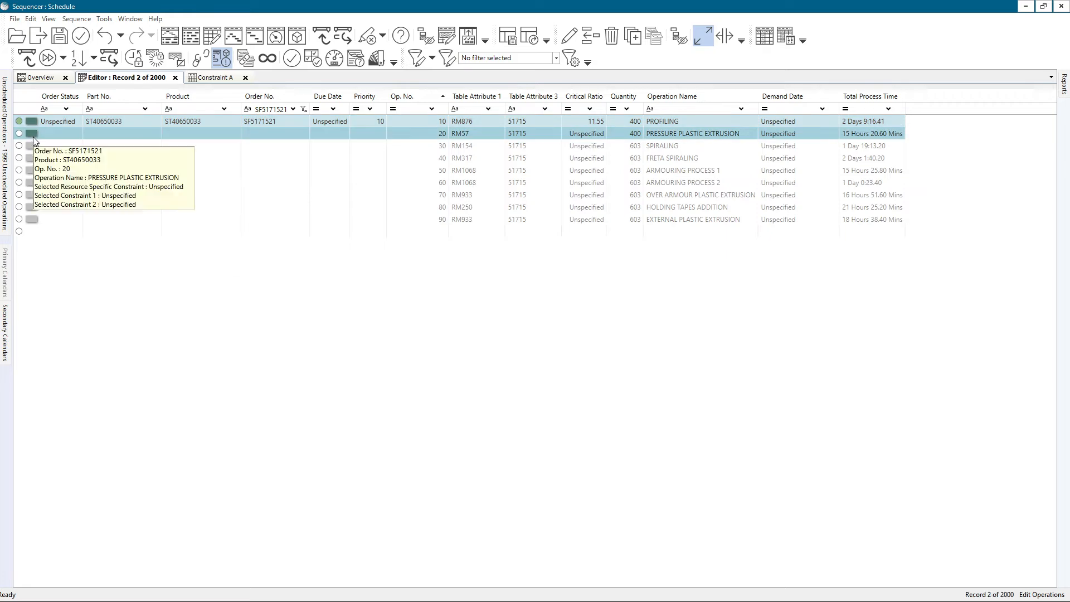
double_click(32, 133)
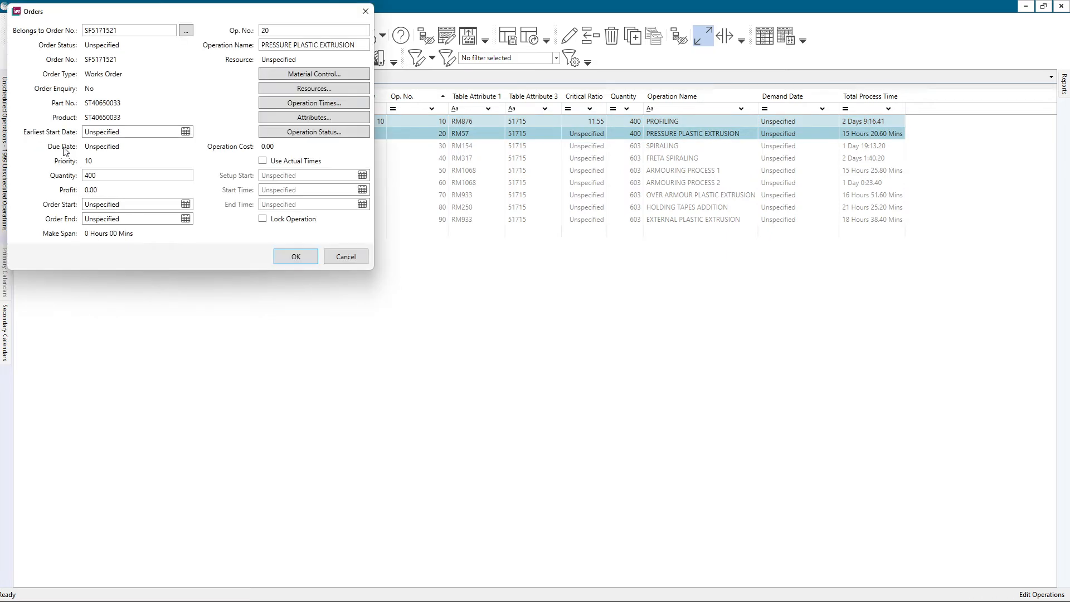
click(332, 260)
right_click(133, 80)
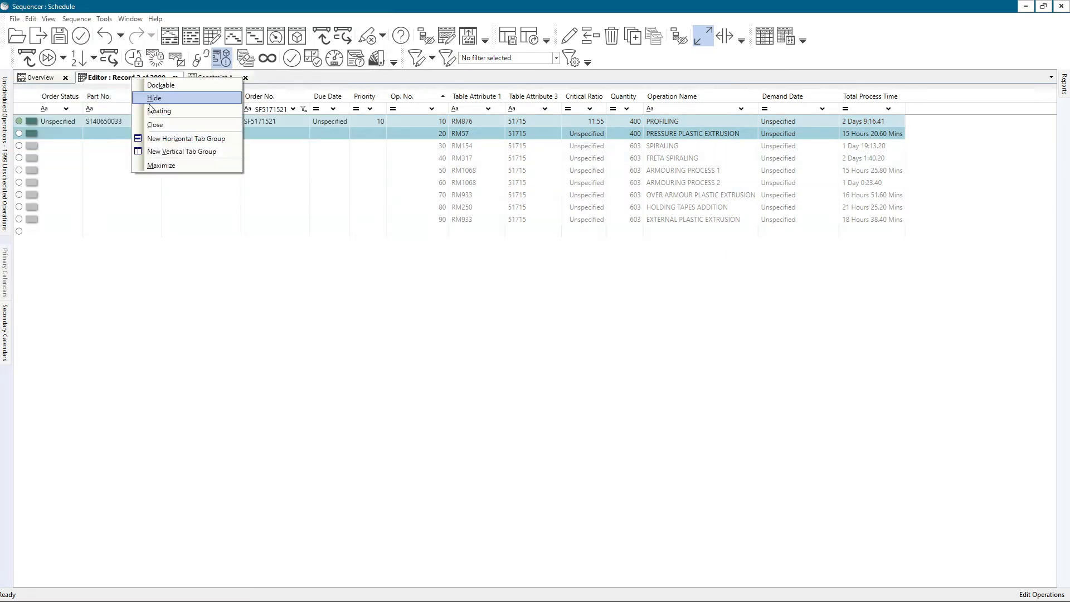
click(179, 152)
drag(357, 170, 130, 292)
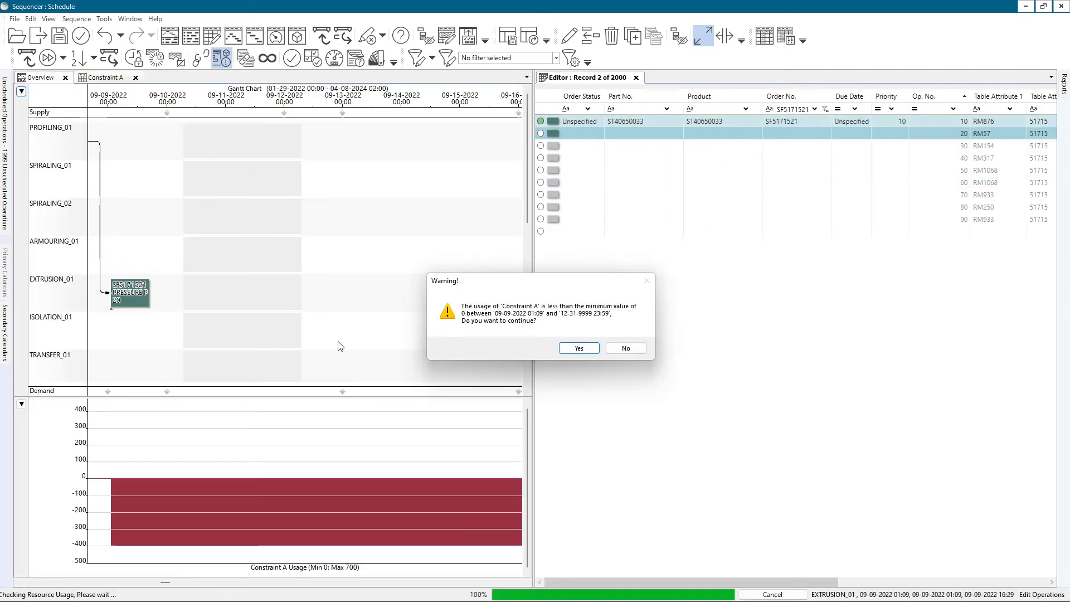
click(631, 351)
click(609, 353)
click(134, 288)
double_click(134, 288)
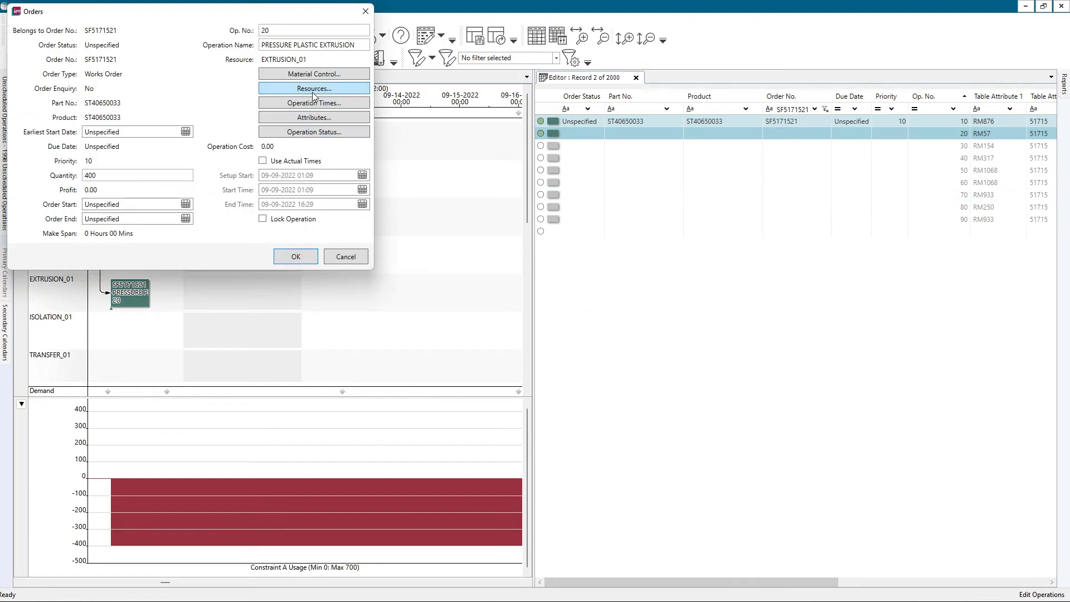
click(308, 91)
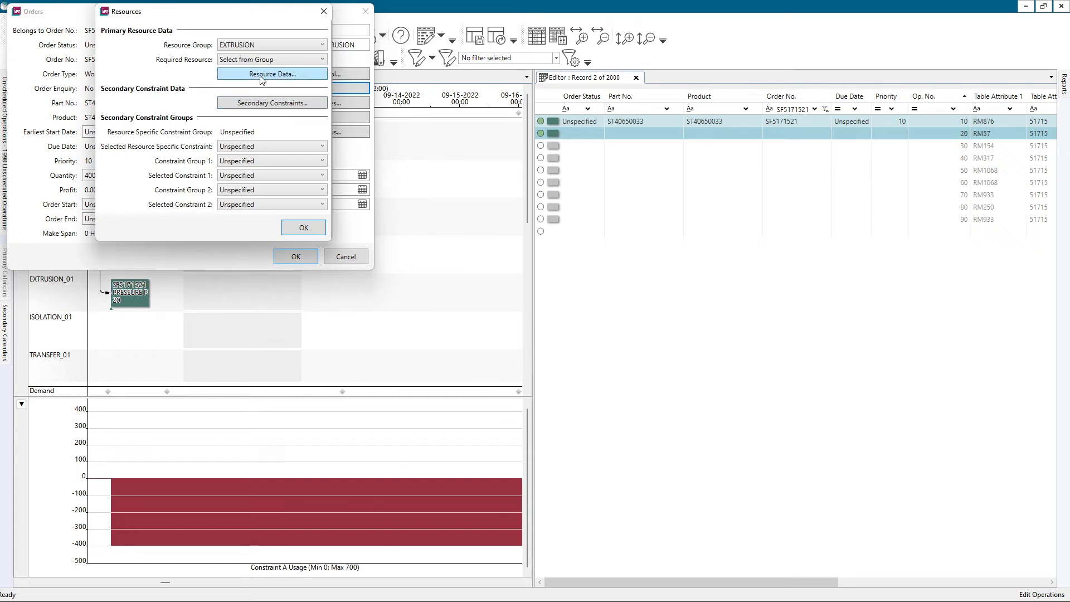
click(265, 104)
click(245, 61)
click(182, 132)
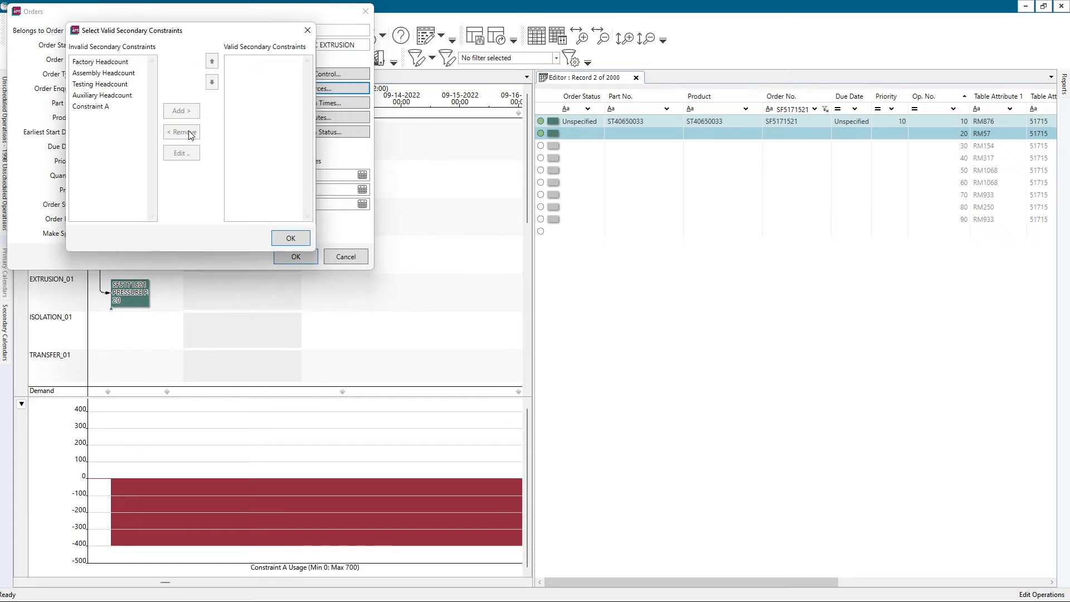
click(290, 238)
click(303, 228)
click(346, 256)
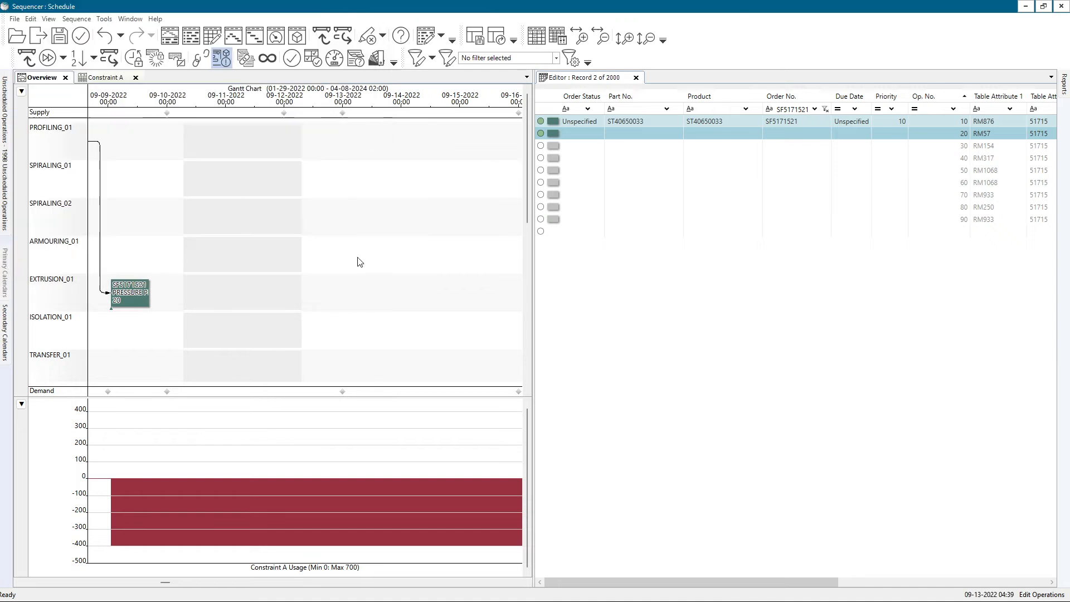
click(636, 78)
scroll(545, 222, down, 6)
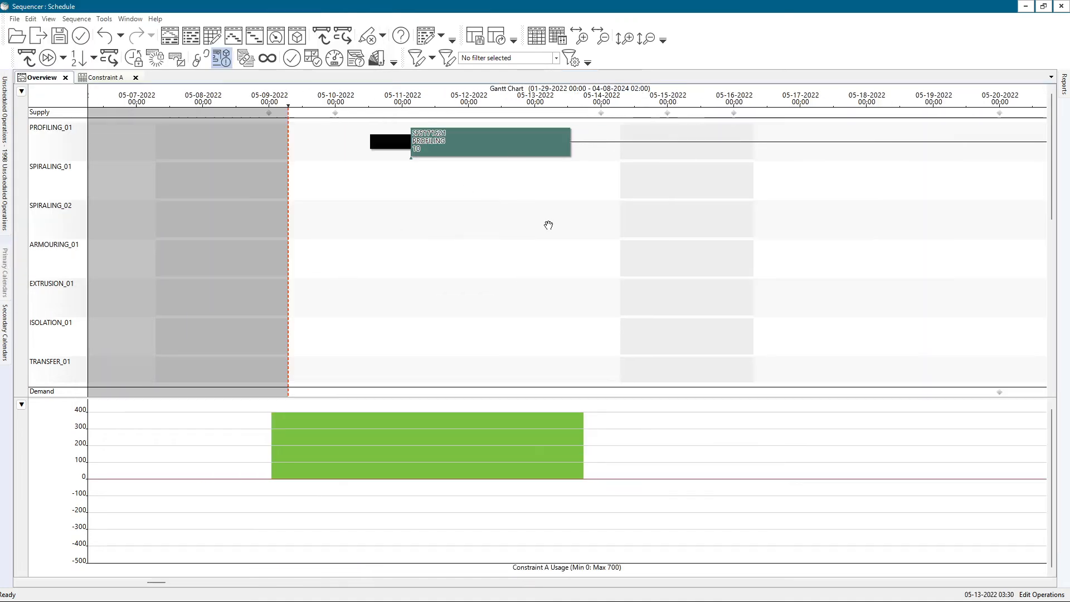
drag(688, 213, 355, 246)
scroll(557, 220, down, 5)
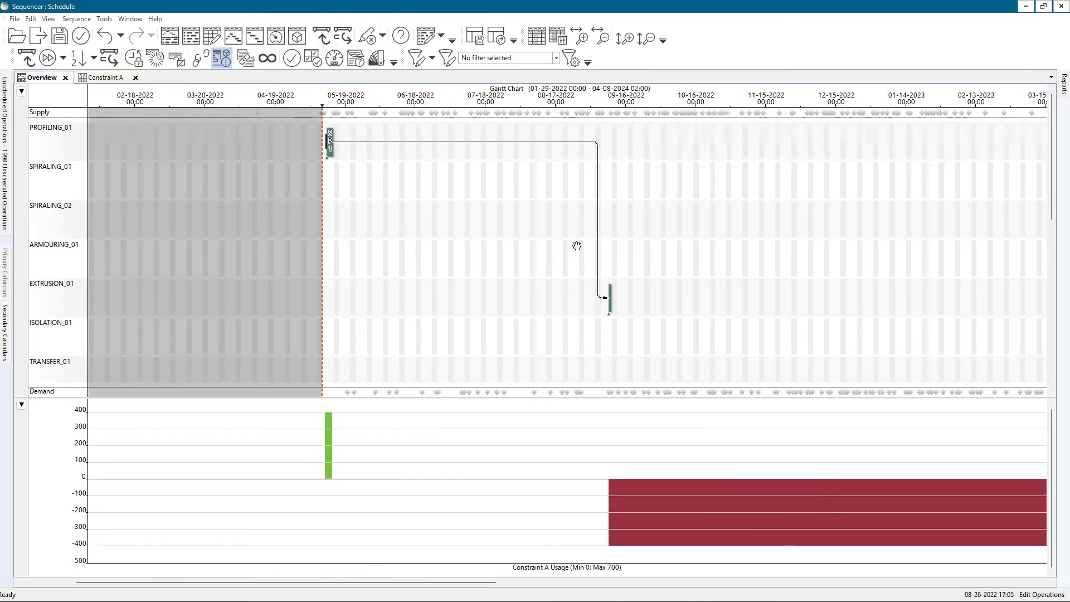
scroll(580, 241, down, 2)
drag(614, 297, 283, 295)
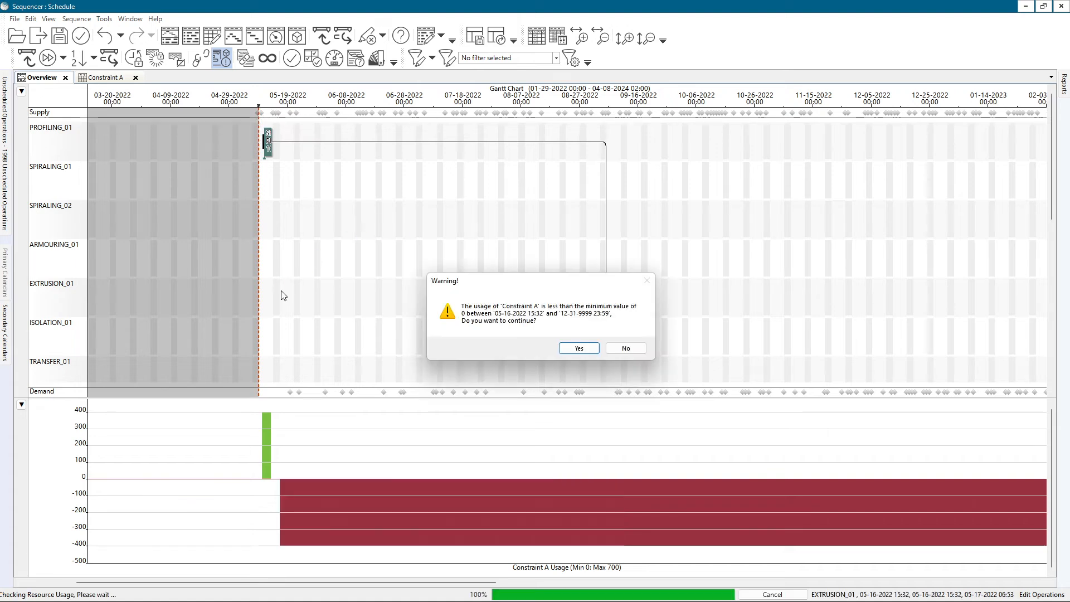
click(620, 350)
click(599, 355)
Remove Constraint A from the valid secondary constraints of the PRESSURE PLASTIC EXTRUSION operation and apply the change.
scroll(286, 306, up, 3)
scroll(165, 274, up, 2)
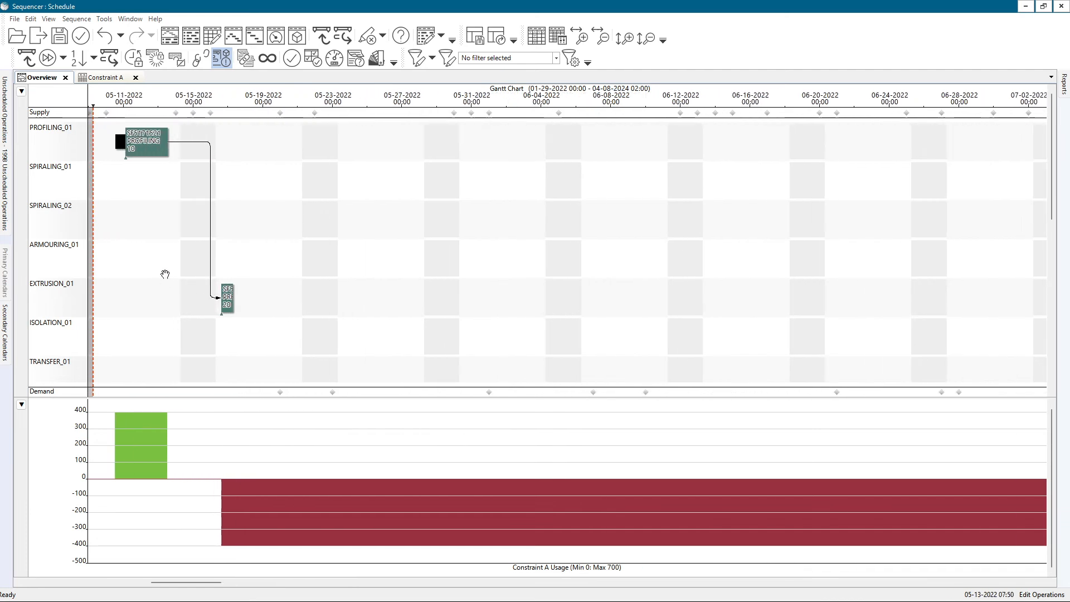
drag(165, 274, 351, 284)
double_click(413, 302)
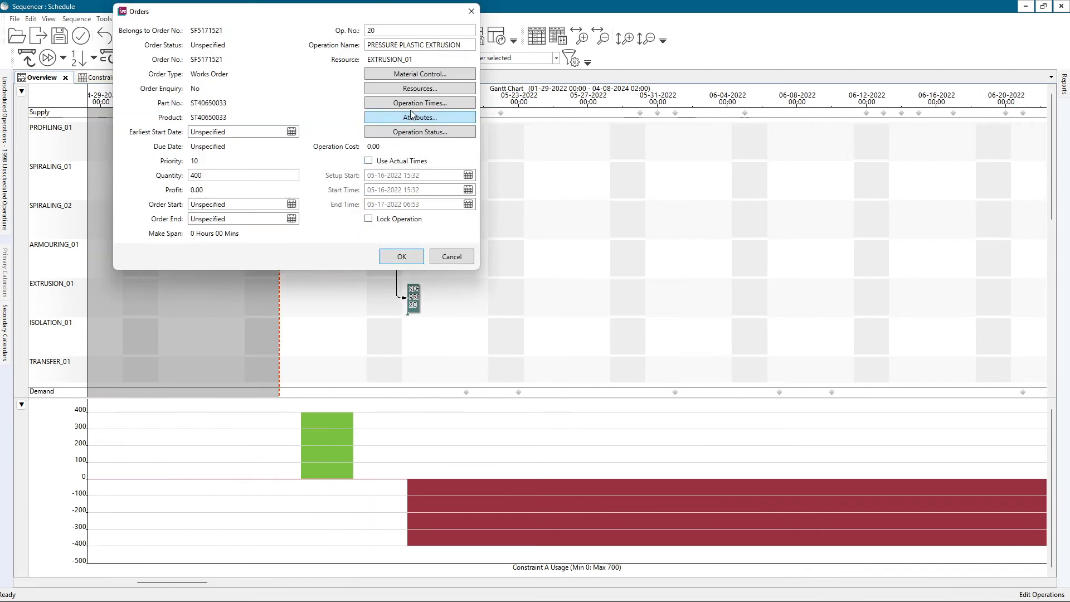
click(414, 88)
click(393, 104)
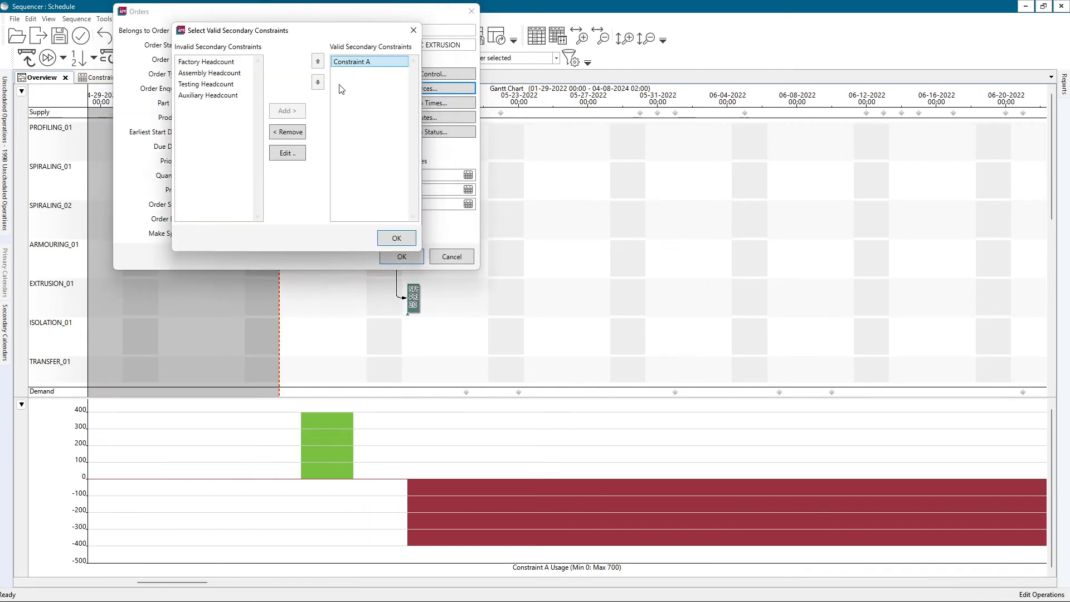
click(280, 134)
click(396, 238)
click(396, 240)
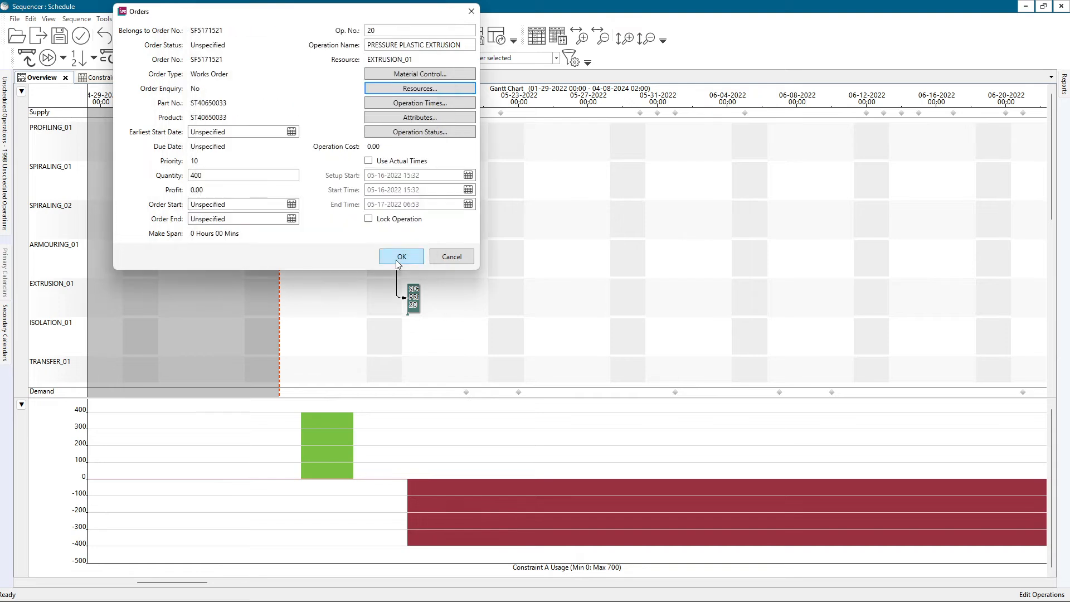
click(397, 258)
Add Constraint A to the PRESSURE PLASTIC EXTRUSION operation's secondary constraints and set its constraint quantity to Numerical Attribute 1.
scroll(282, 286, up, 3)
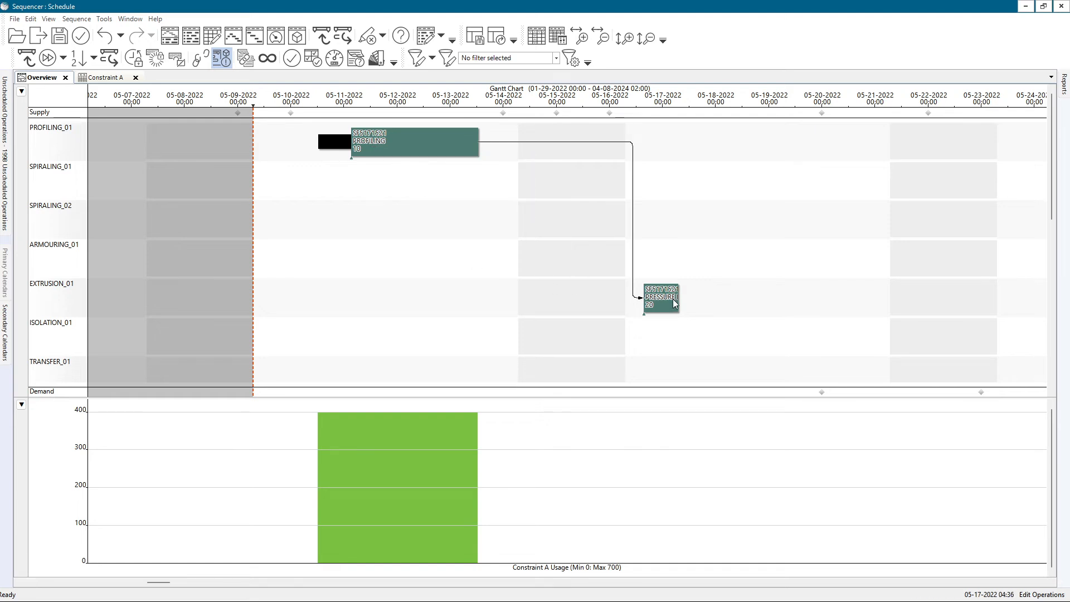
double_click(660, 298)
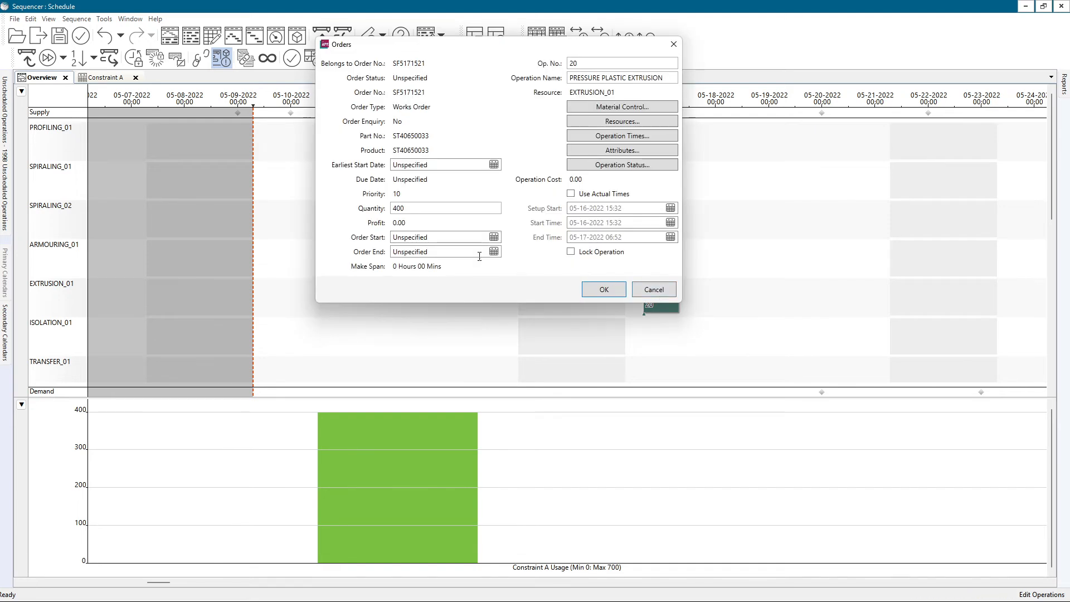
click(639, 123)
click(557, 104)
click(410, 139)
click(489, 143)
double_click(564, 101)
click(524, 68)
text(2)
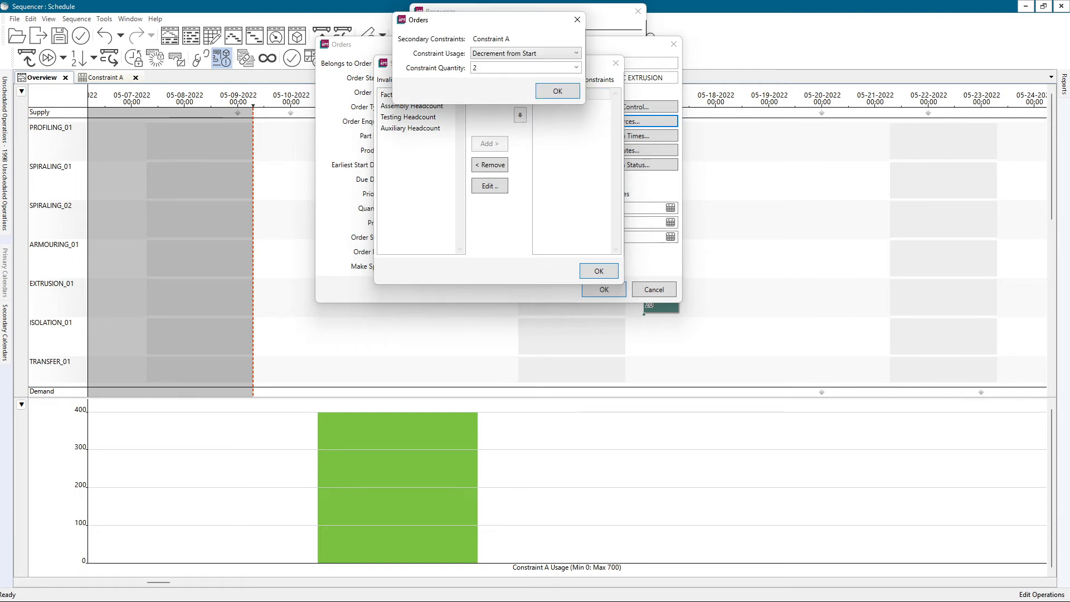
click(575, 68)
click(552, 92)
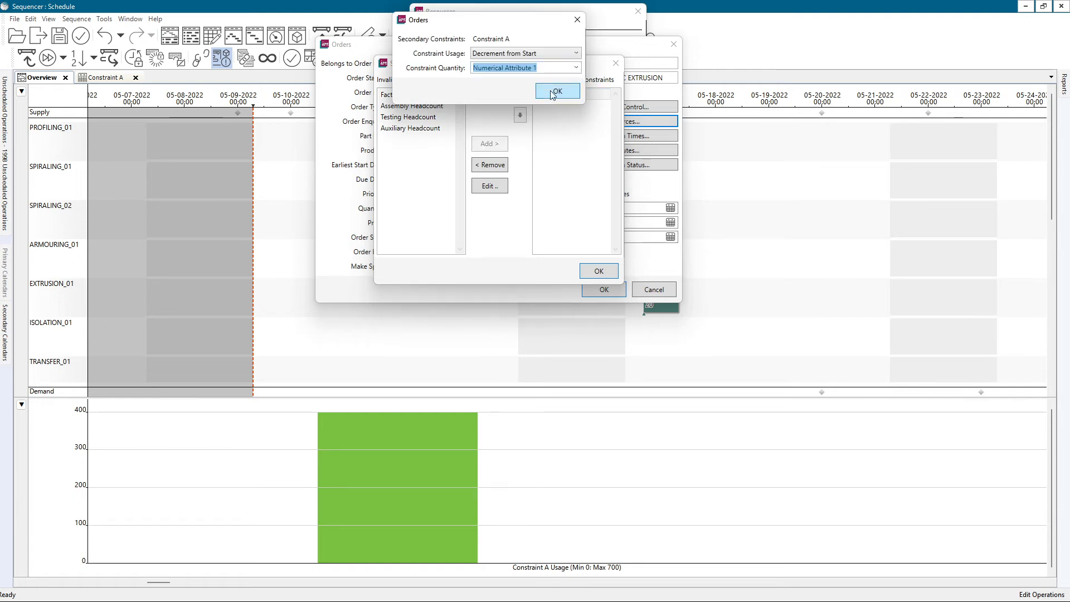
Set Constraint A's usage to Decrement For Entire Job for PRESSURE PLASTIC EXTRUSION and apply the change.
click(543, 51)
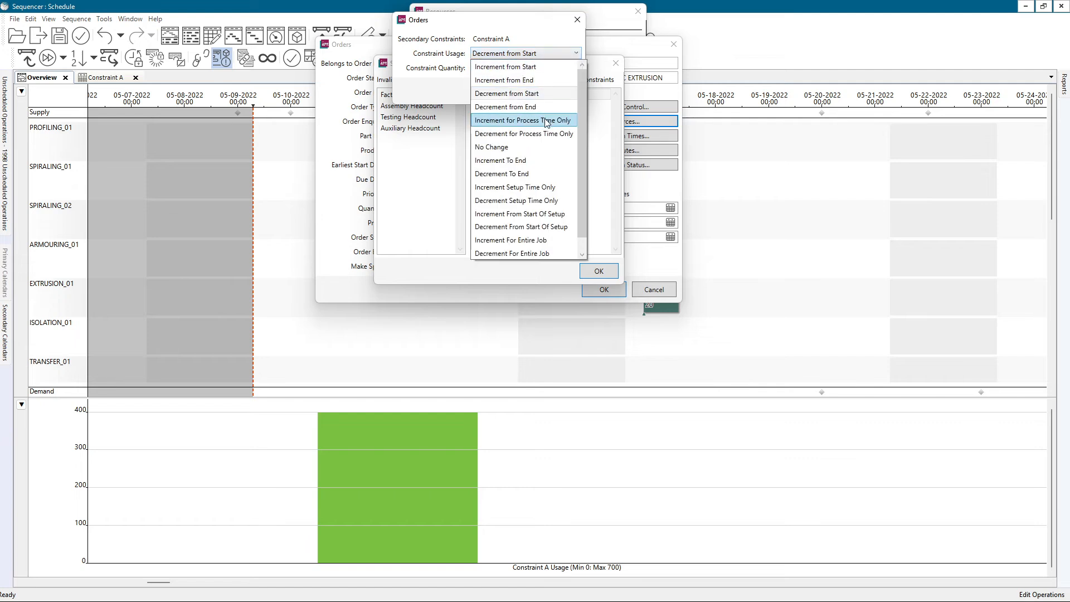
scroll(529, 226, down, 1)
click(529, 226)
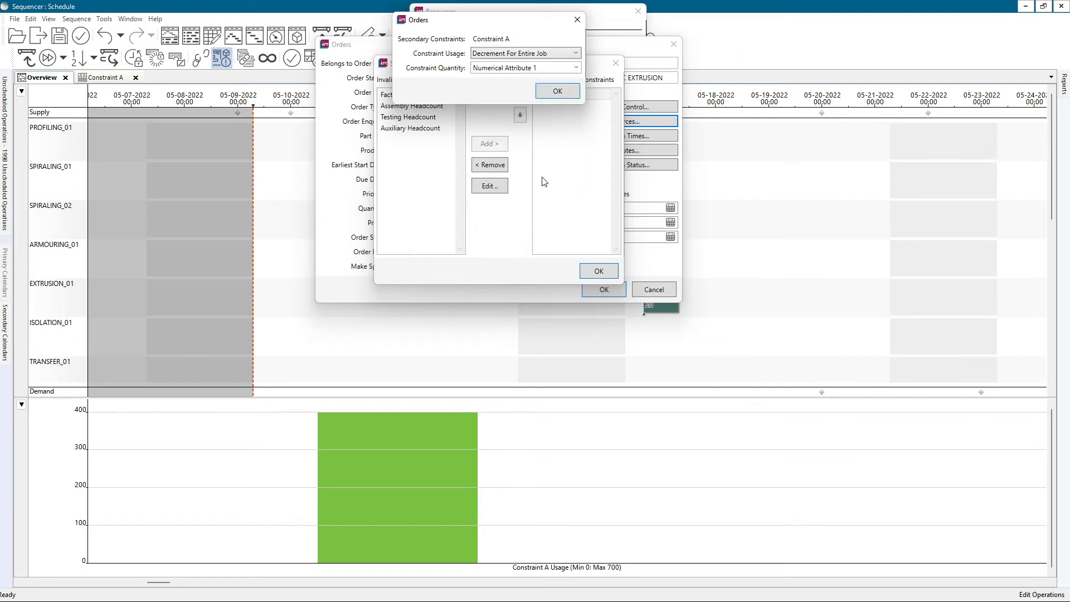
click(562, 91)
click(594, 270)
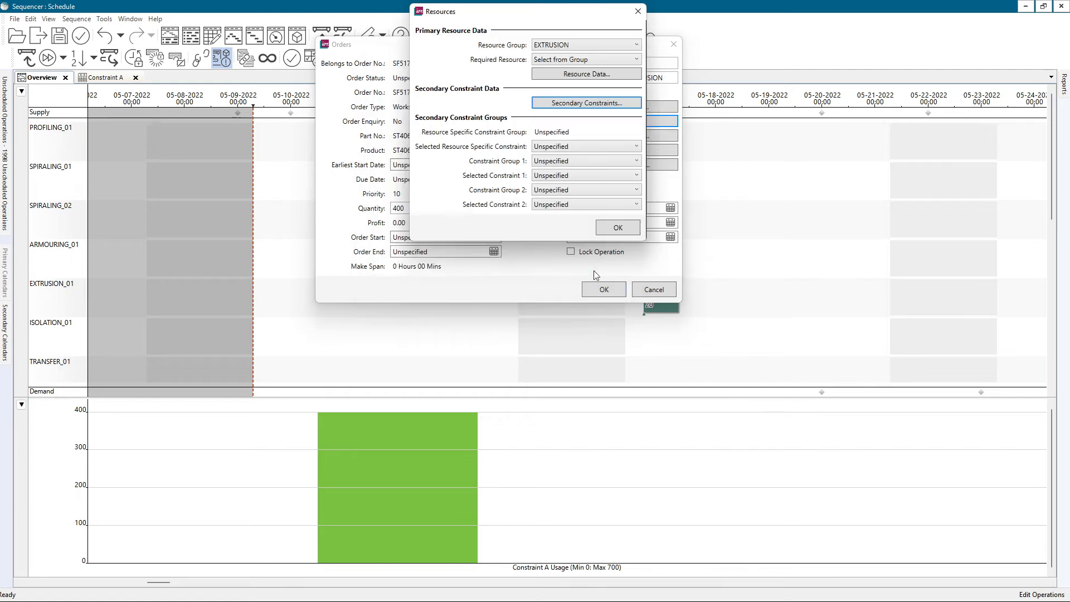
click(606, 229)
click(602, 289)
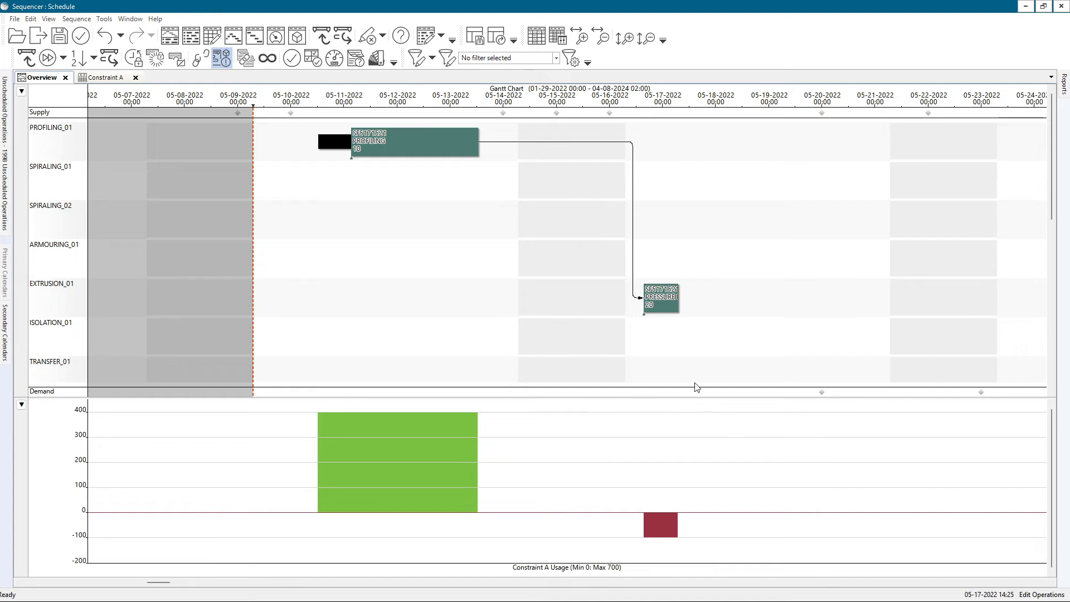
Check Numerical Attribute 1 in the PRESSURE PLASTIC EXTRUSION operation's attributes and close the order details without changes.
double_click(659, 301)
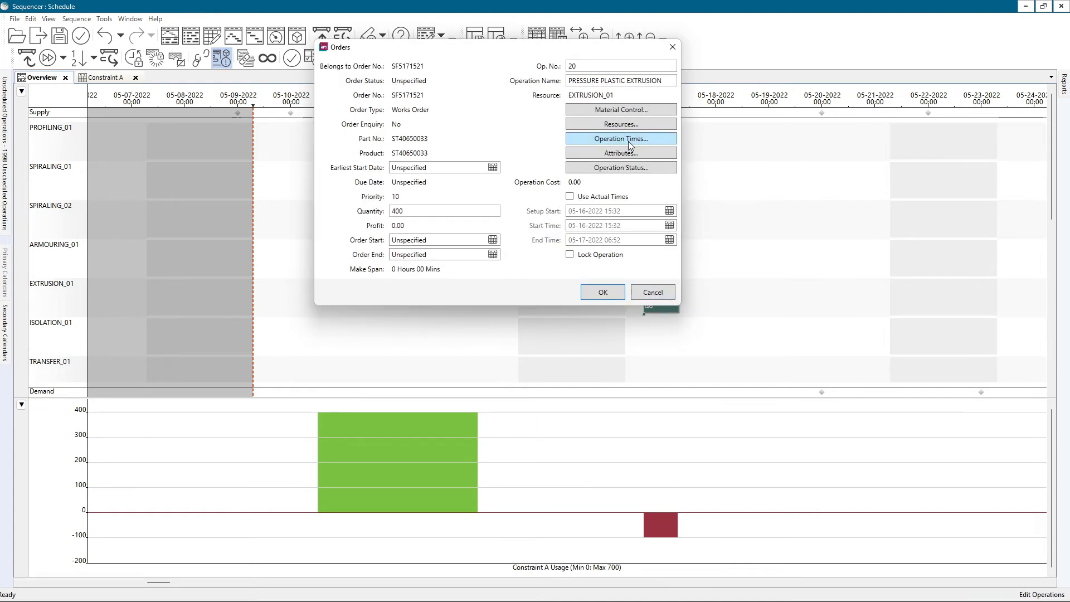
click(624, 155)
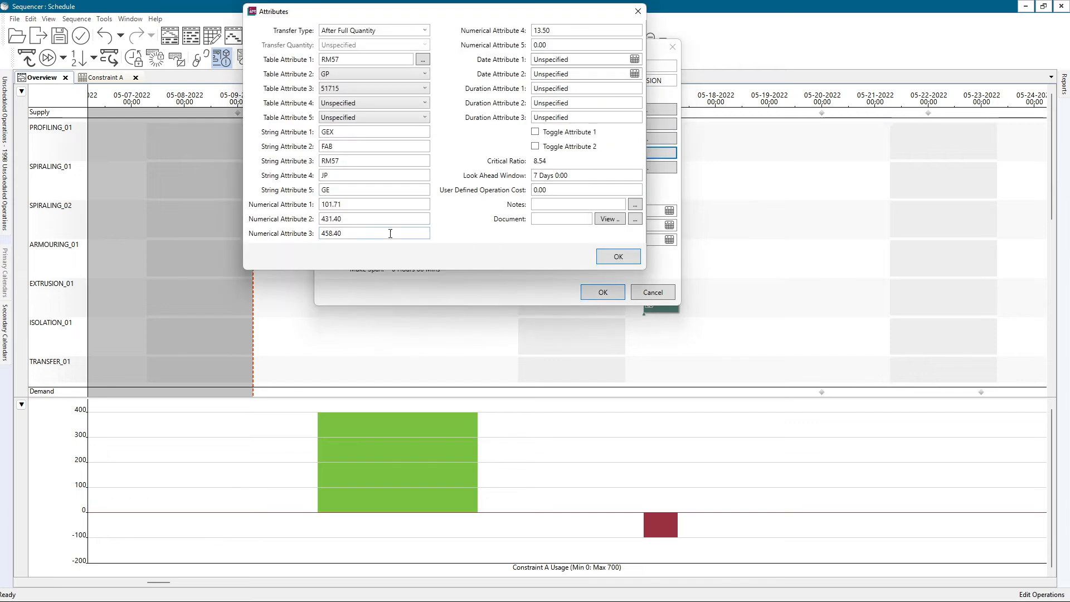
drag(359, 205, 281, 216)
click(617, 258)
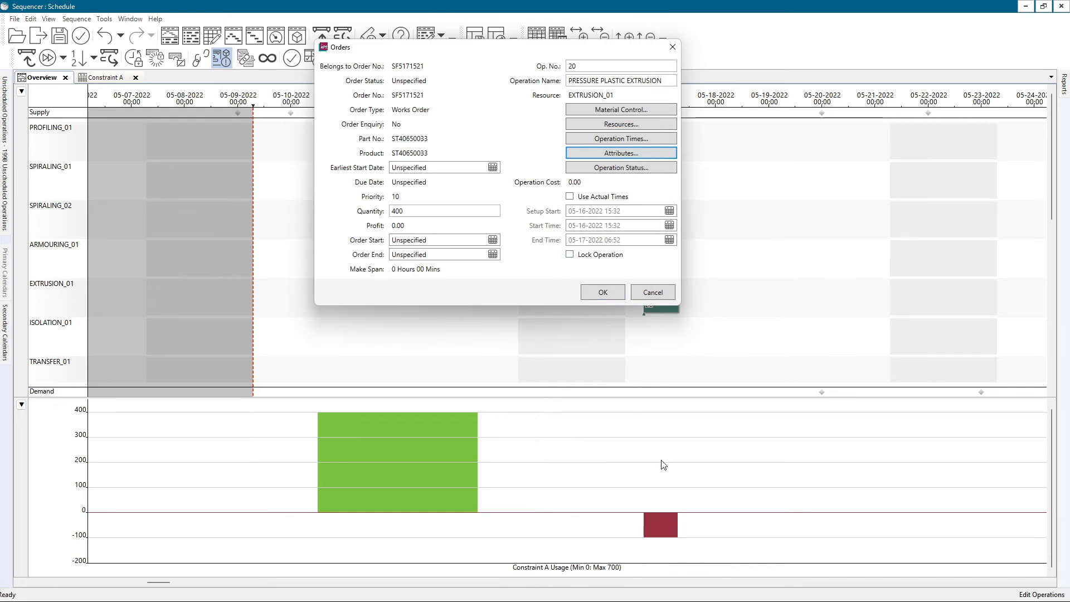
click(653, 291)
drag(659, 305, 446, 305)
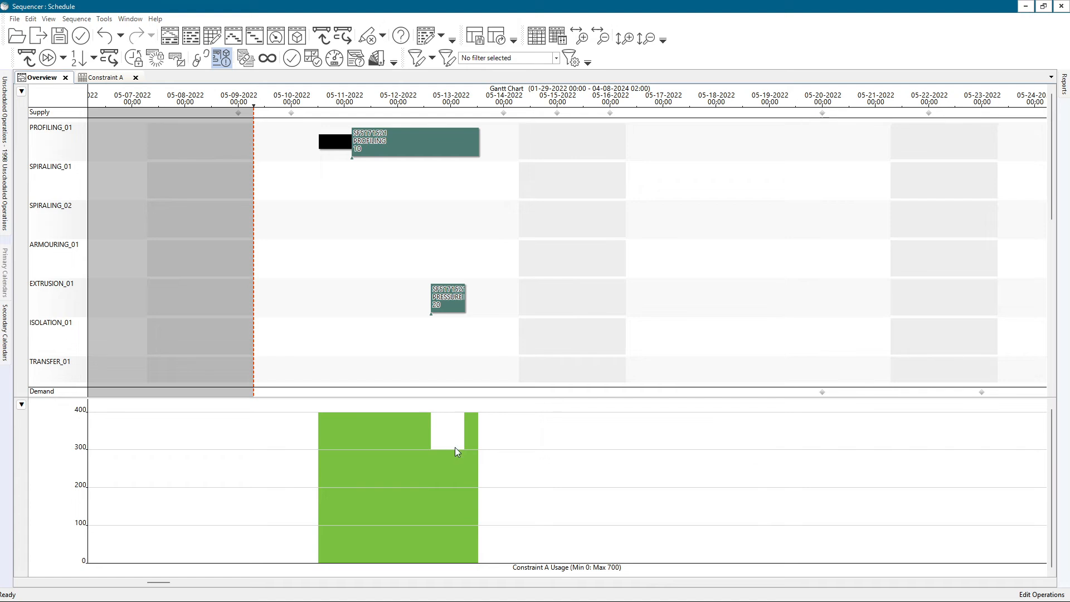
double_click(439, 301)
click(419, 152)
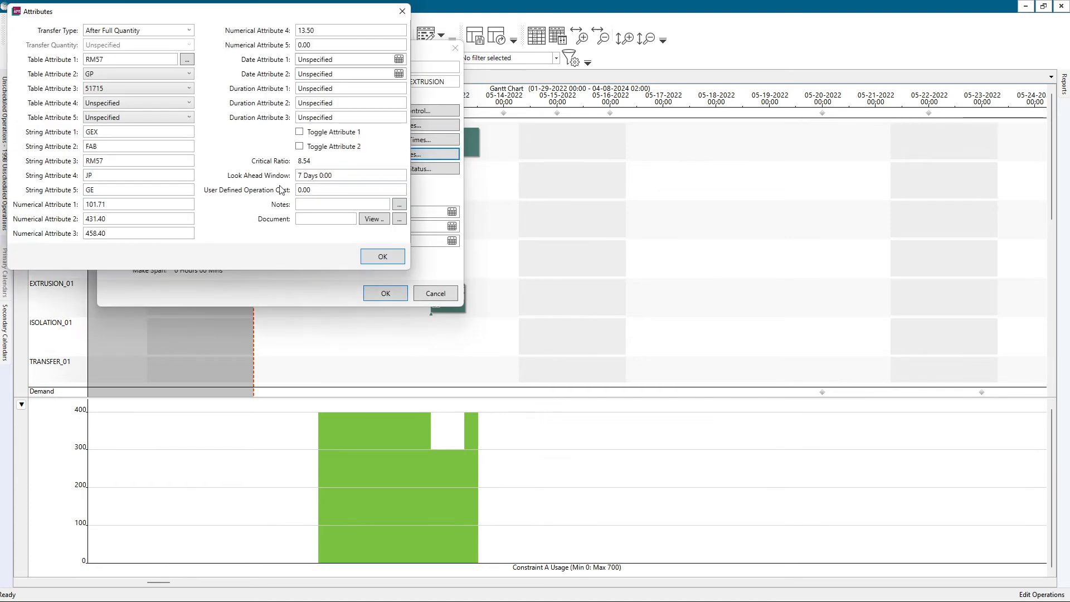
drag(126, 201, 5, 196)
text(100)
click(382, 256)
click(382, 293)
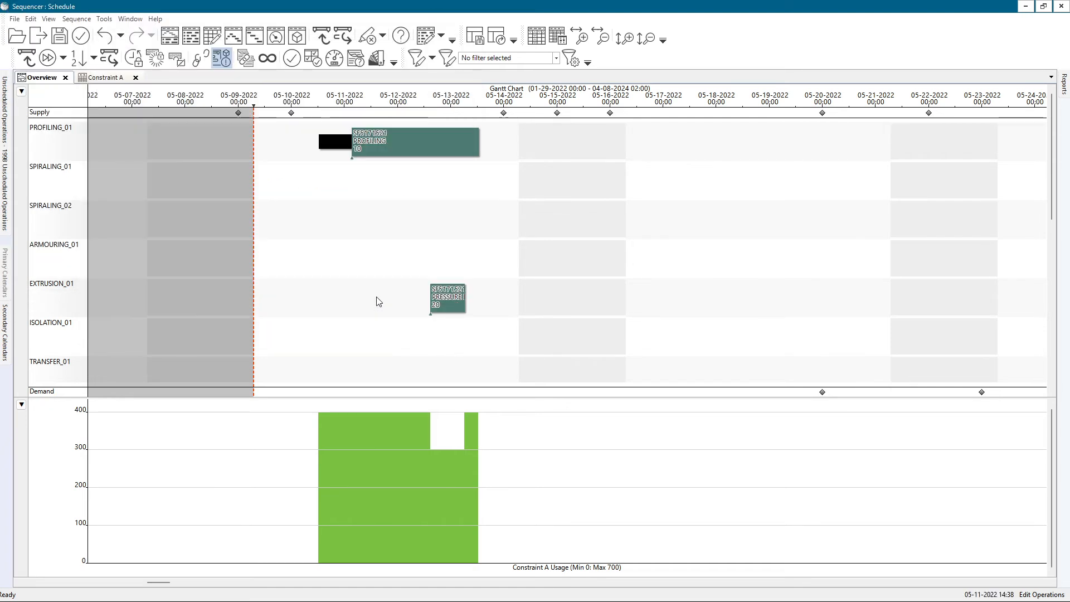
drag(447, 494, 445, 494)
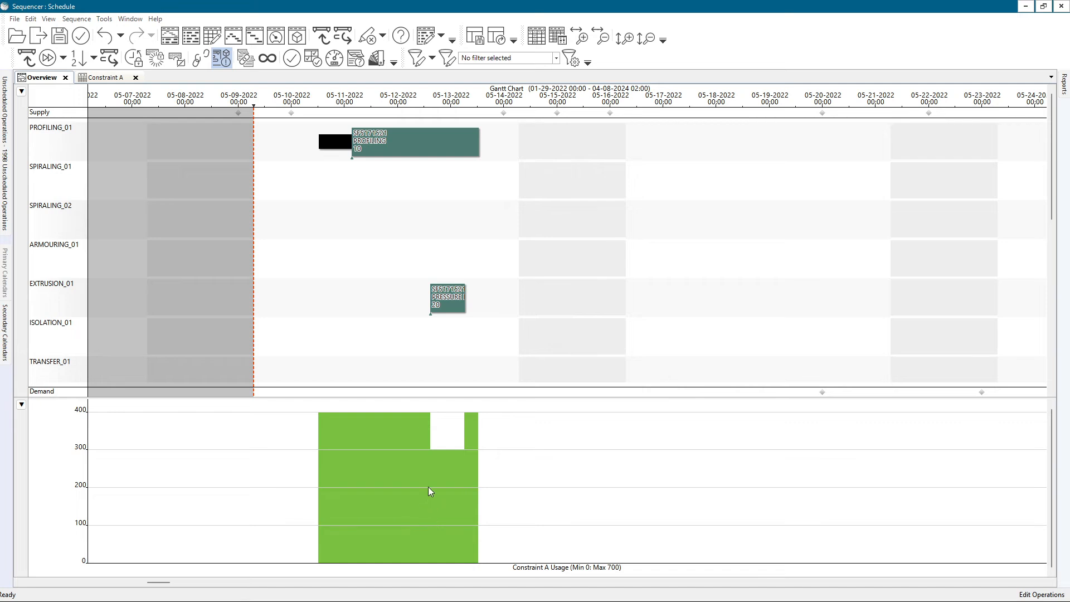
drag(428, 486, 467, 494)
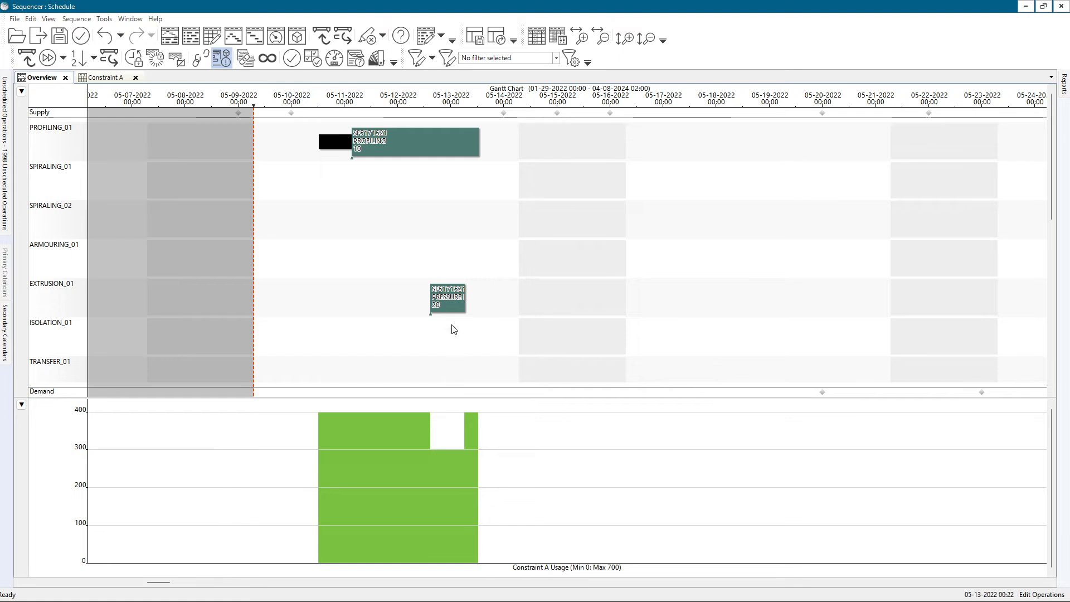
Change the PRESSURE PLASTIC EXTRUSION operation's Op. No. to 10 and apply the change.
scroll(447, 287, up, 2)
double_click(444, 301)
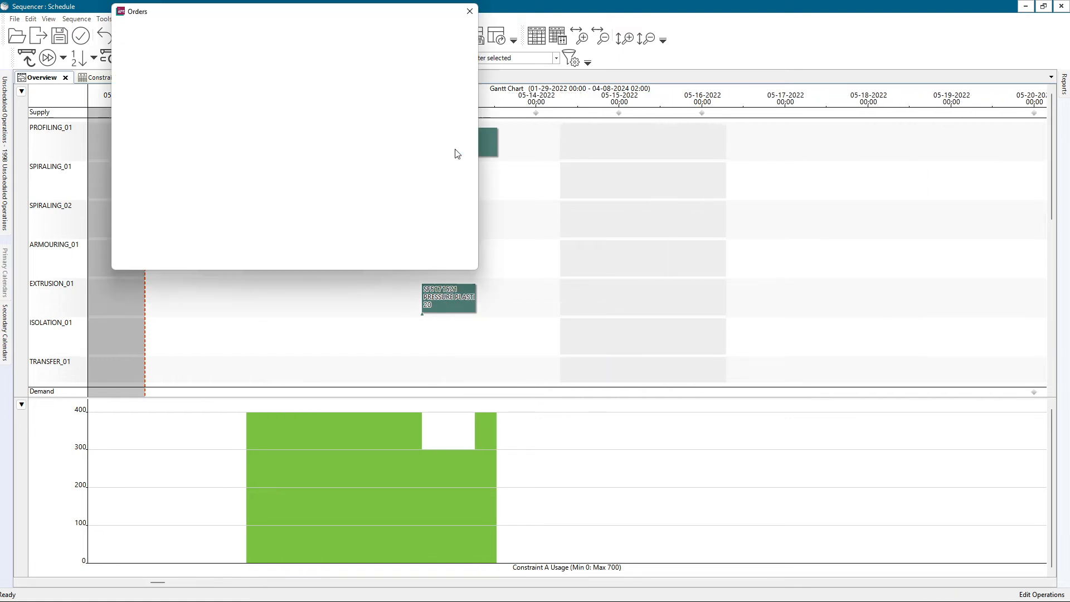
click(371, 30)
key(BackSpace)
text(10)
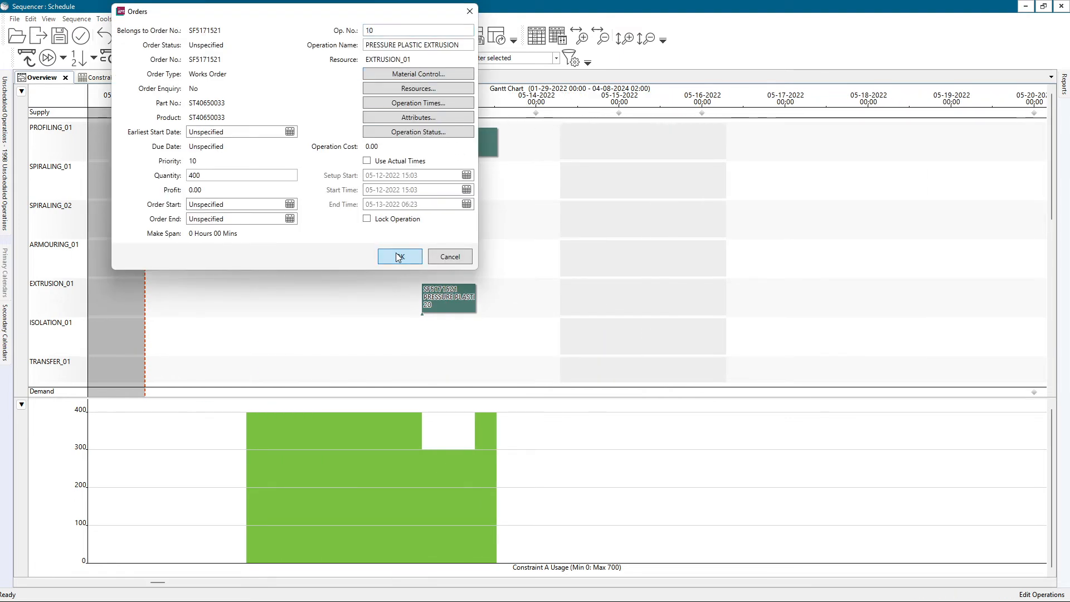
click(398, 258)
Run material control with the Clear pegging rule set.
click(104, 20)
click(111, 32)
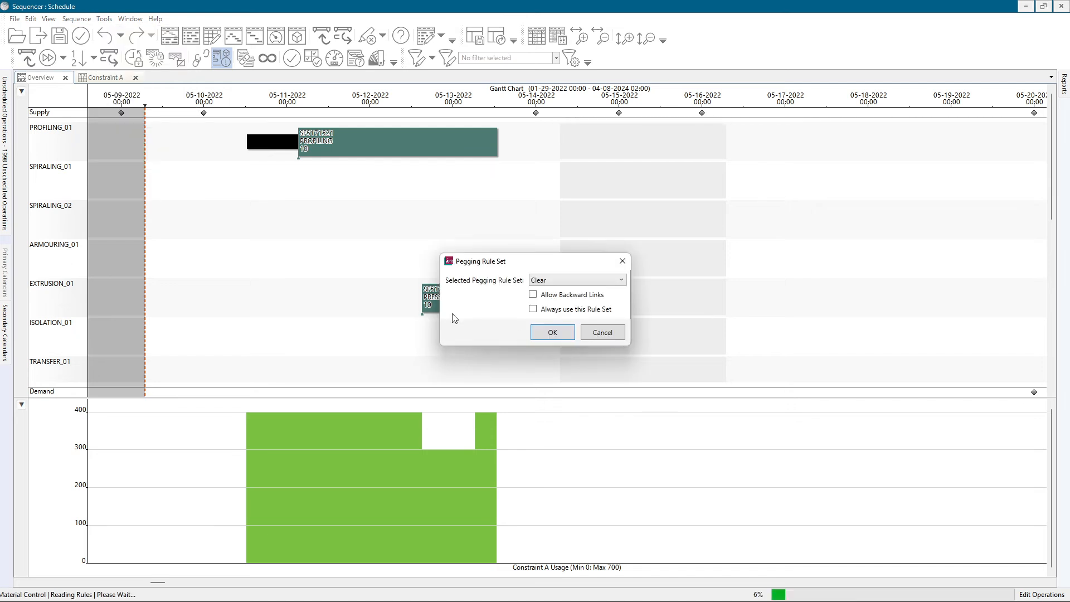
click(552, 333)
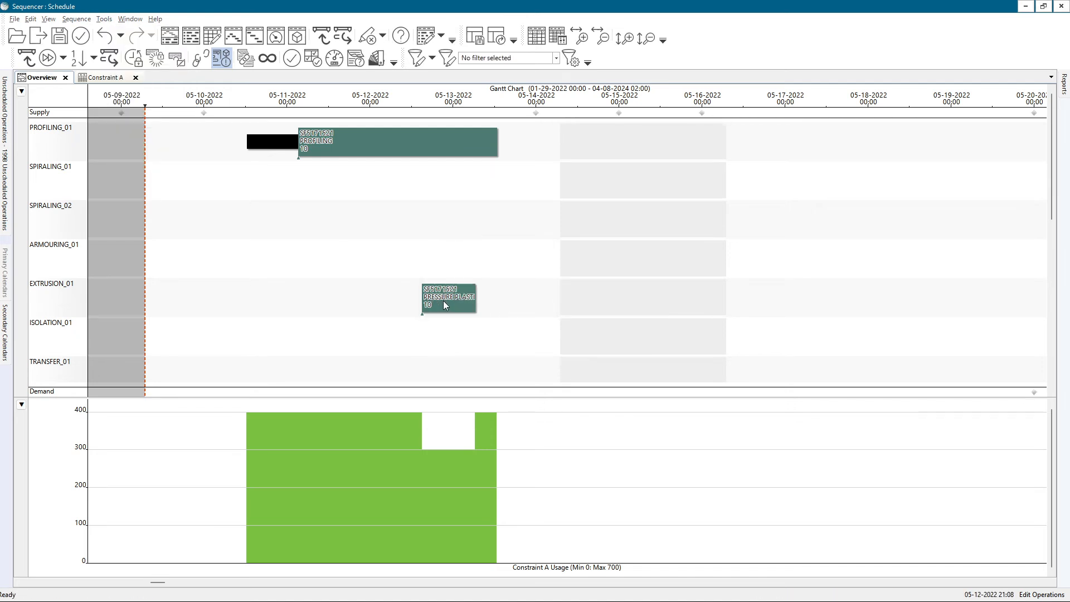
scroll(452, 262, down, 1)
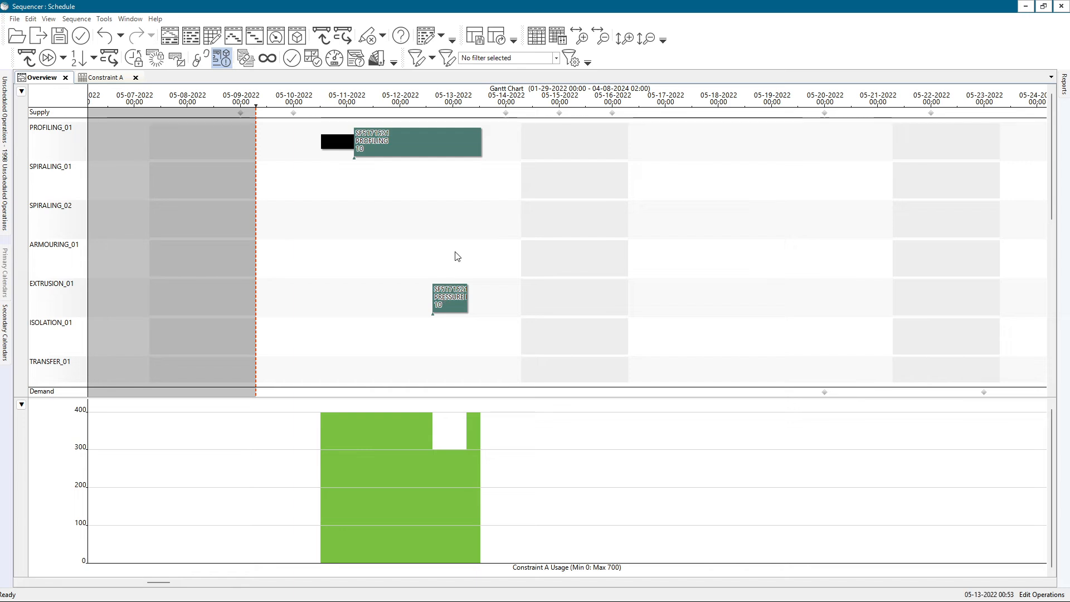
scroll(405, 303, up, 1)
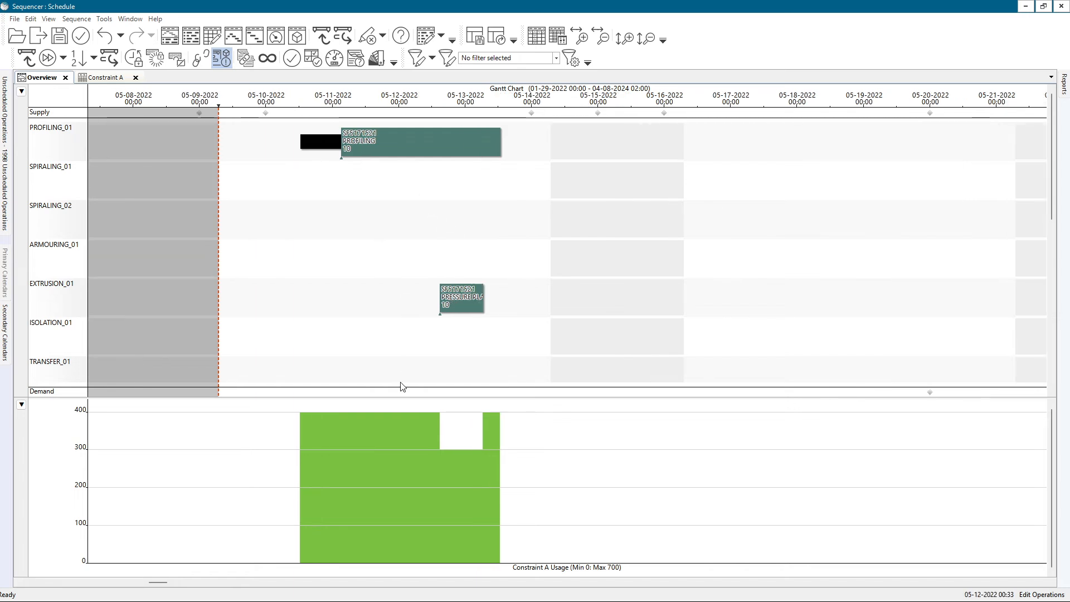
drag(315, 143, 215, 136)
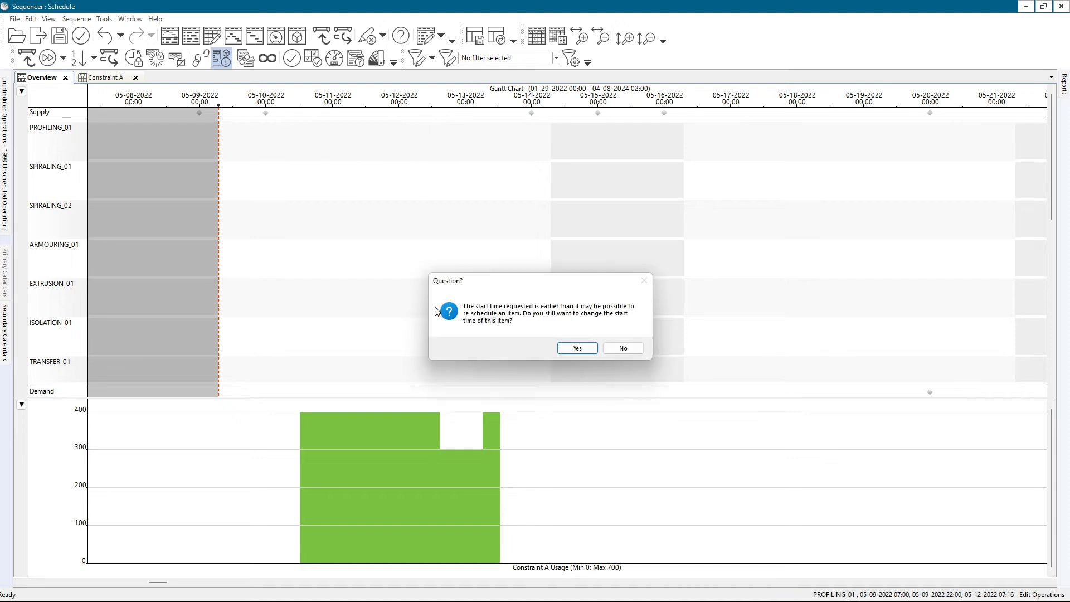
click(577, 348)
click(626, 352)
click(602, 355)
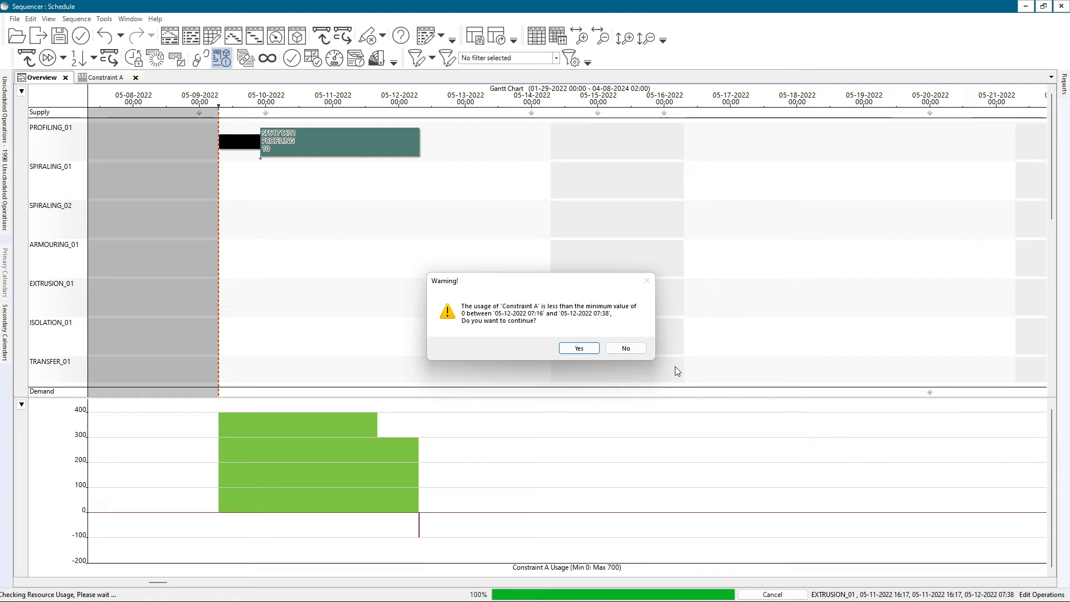
click(626, 347)
click(606, 354)
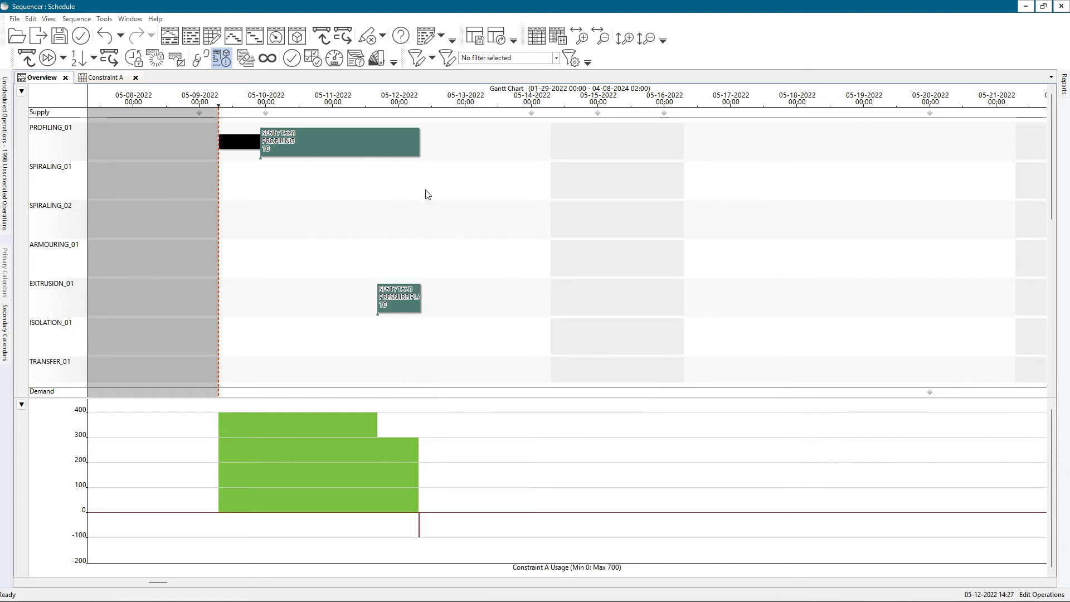
Set Constraint A's usage on the PROFILING operation to Increment To End and apply the change to the order.
double_click(384, 143)
click(368, 88)
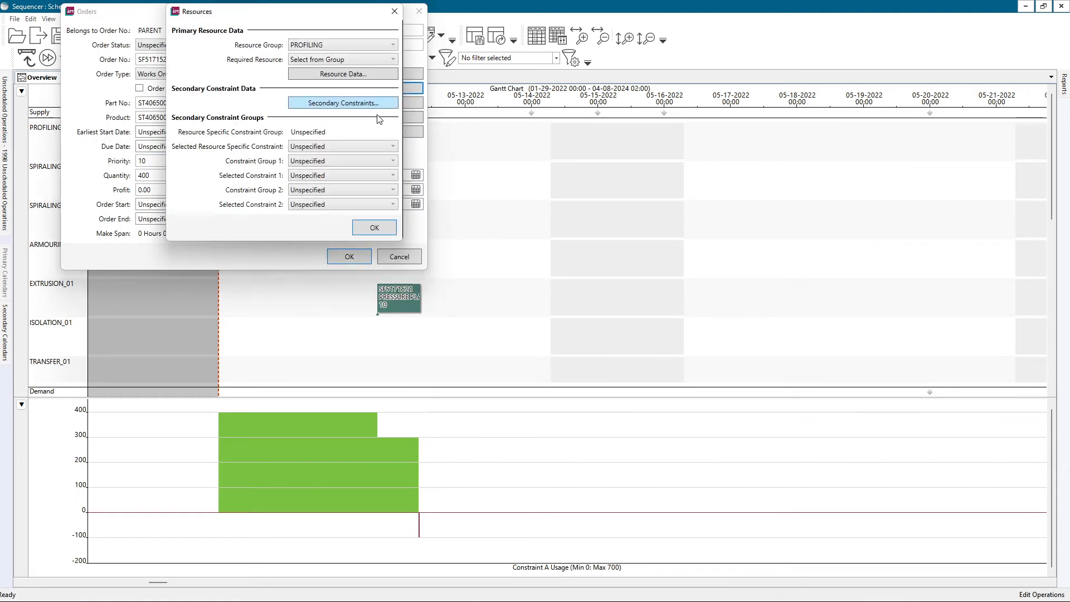
click(340, 104)
double_click(281, 63)
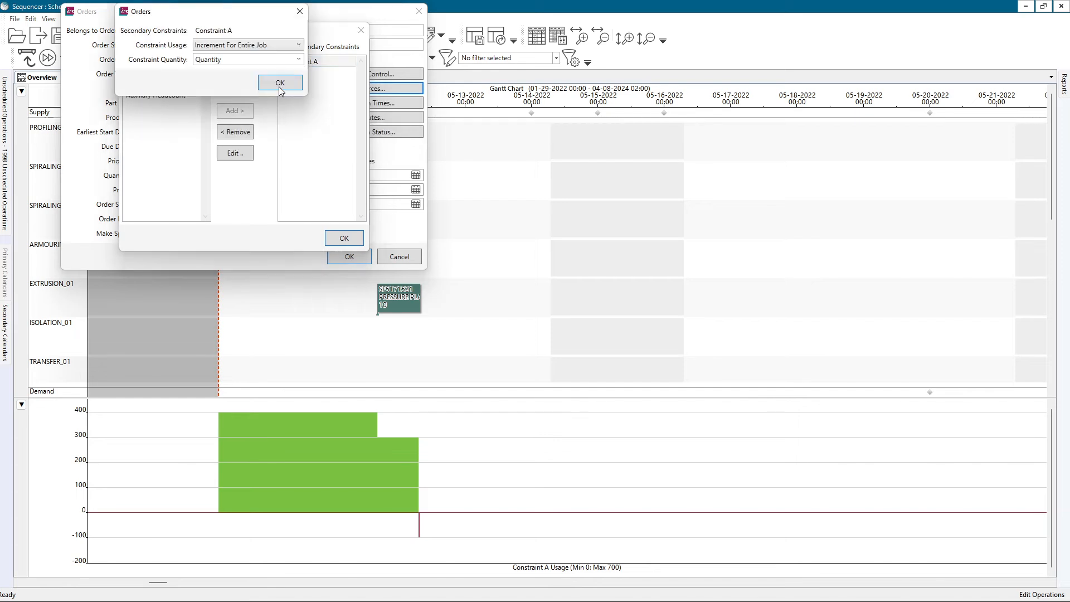
click(296, 48)
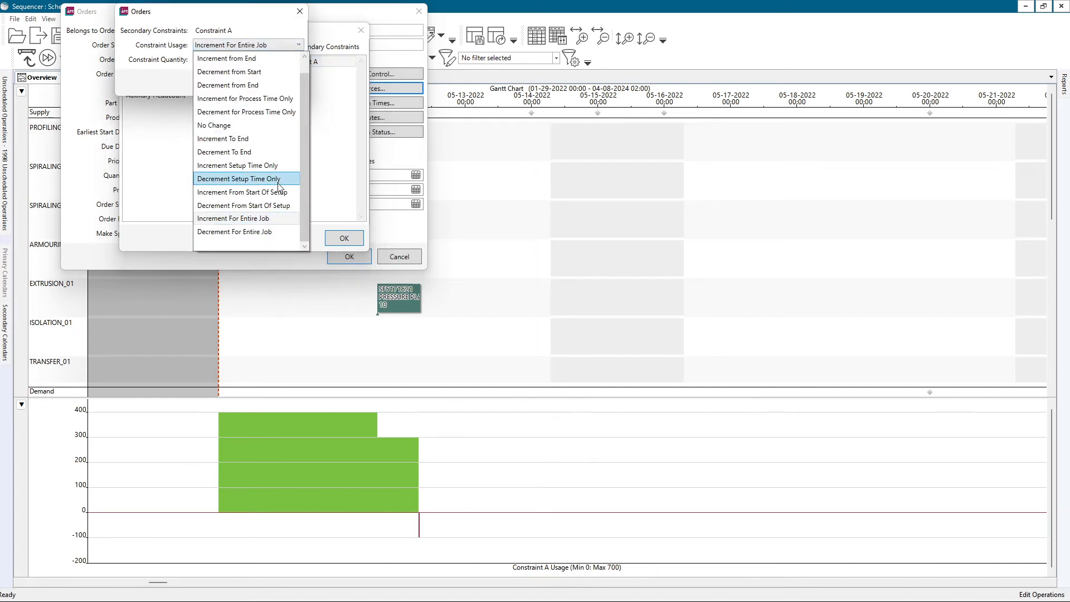
click(231, 138)
click(279, 82)
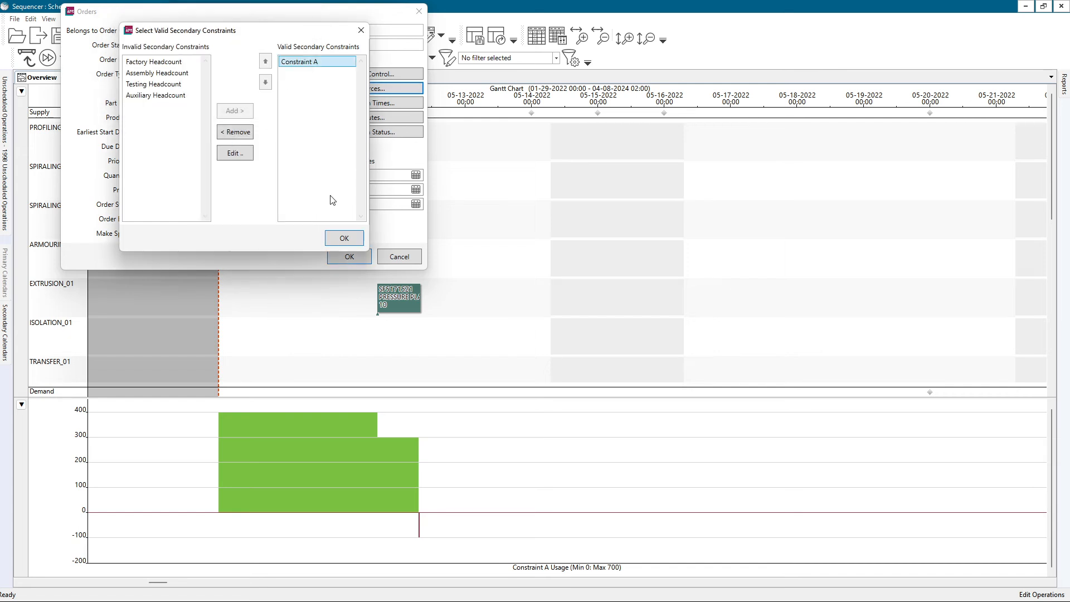
click(344, 238)
click(383, 227)
click(349, 257)
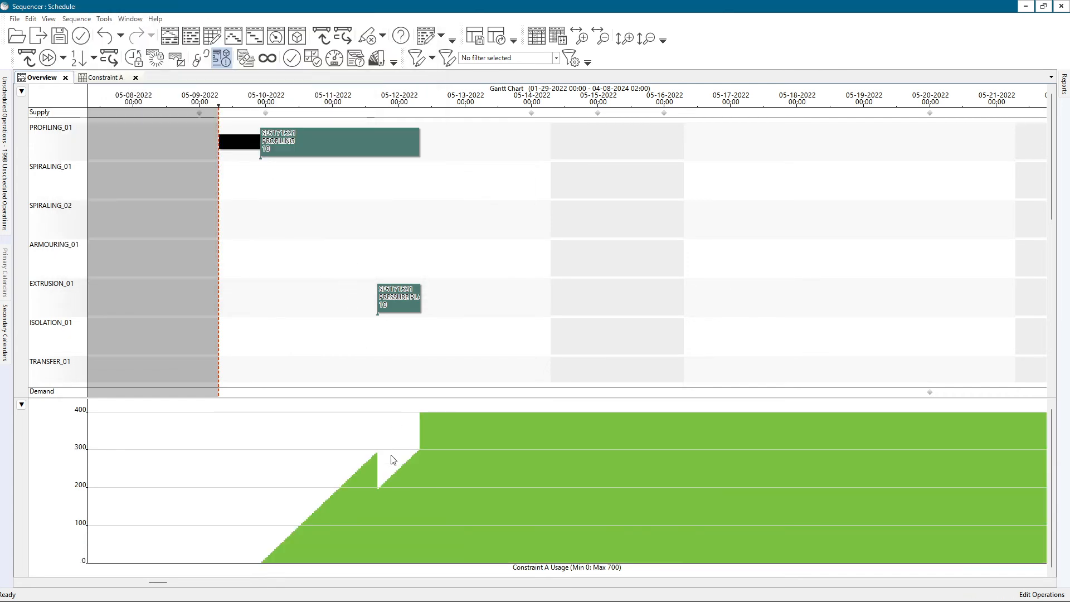
scroll(379, 479, up, 3)
drag(322, 499, 470, 453)
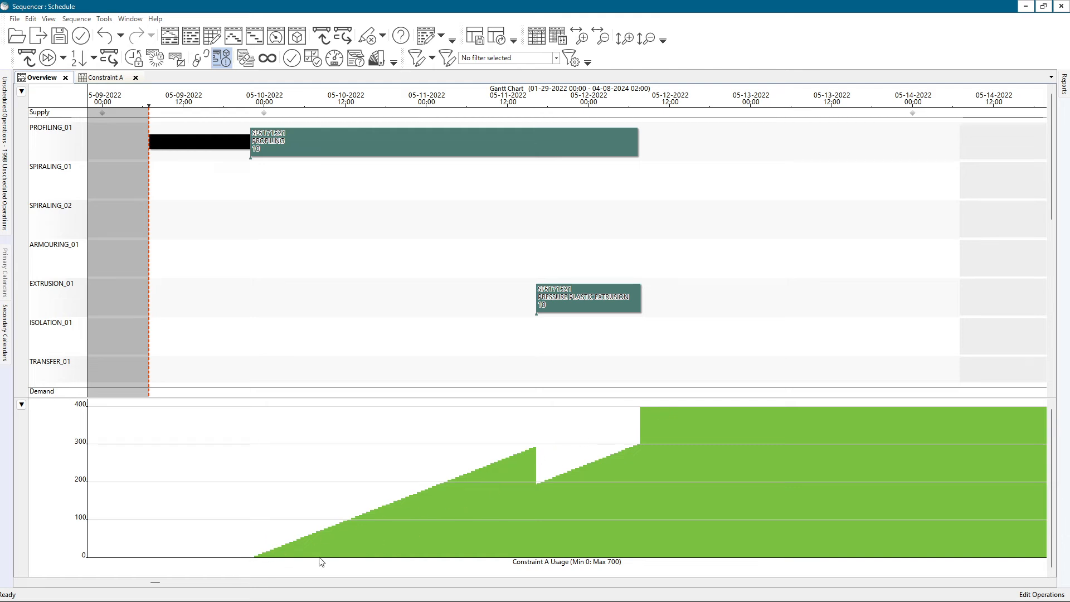
right_click(283, 551)
click(242, 531)
drag(543, 298, 677, 297)
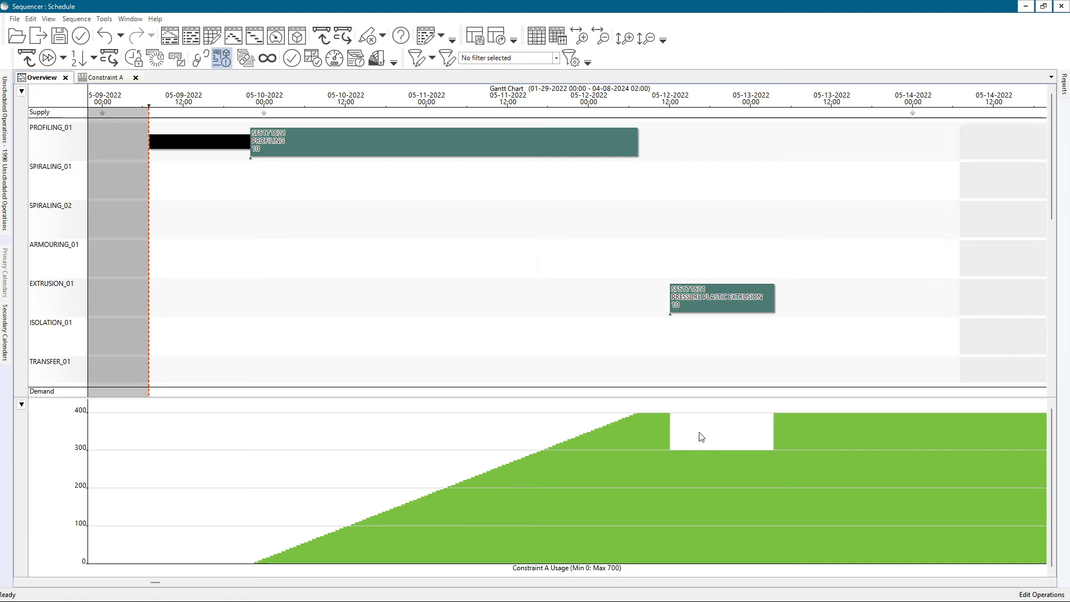
Close the Constraint A secondary resource calendar and return to the schedule overview.
double_click(695, 302)
click(688, 292)
mouse_move(513, 152)
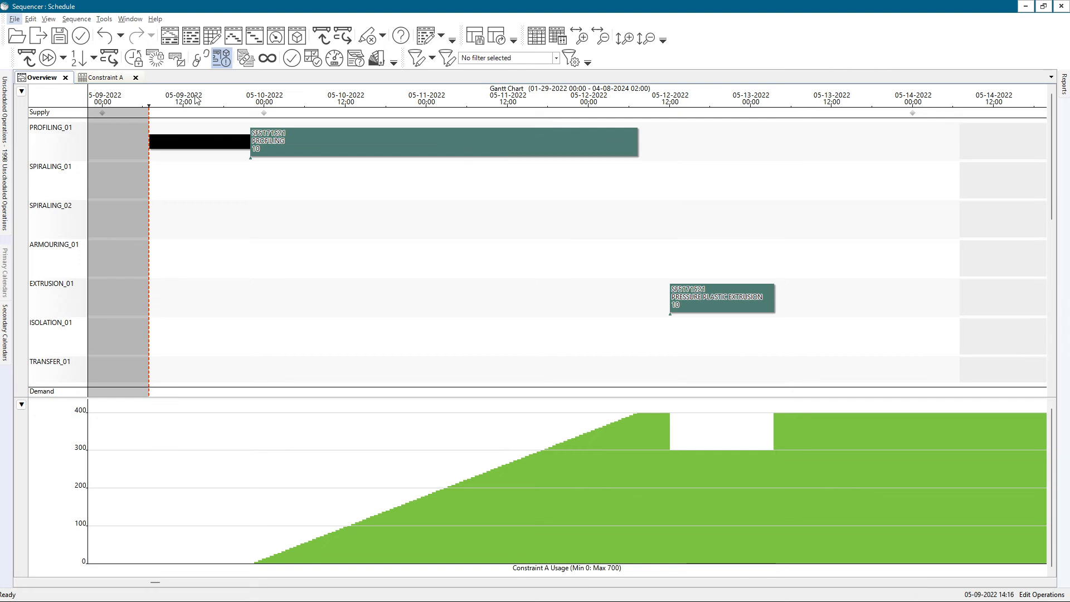
click(101, 80)
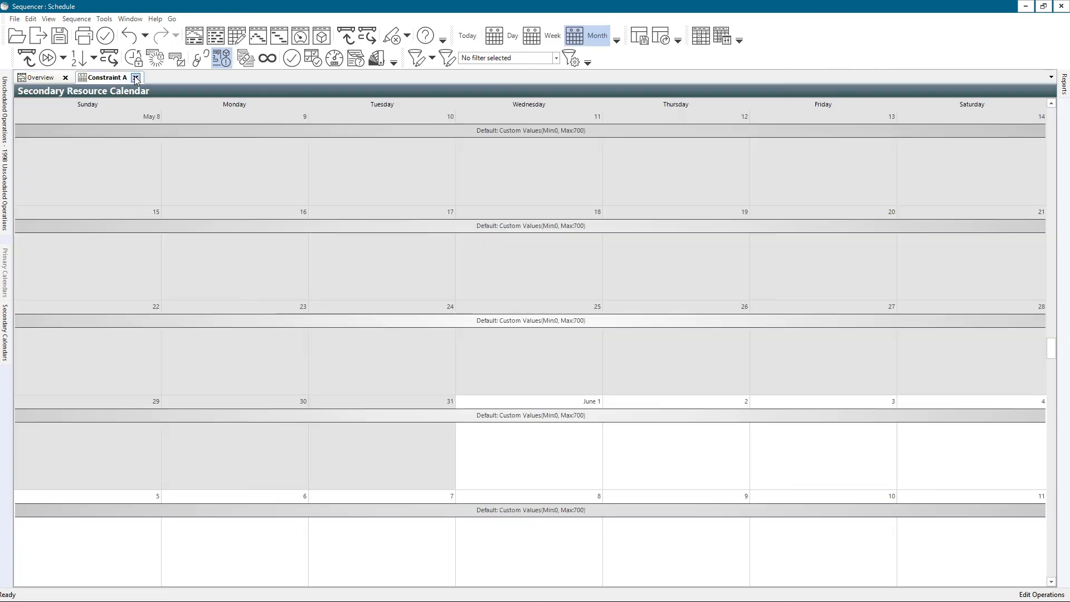
click(135, 77)
Open the SPIRALING operation (Op. No. 30) of order SF5171521 in the editor and clear its Hold status.
click(29, 19)
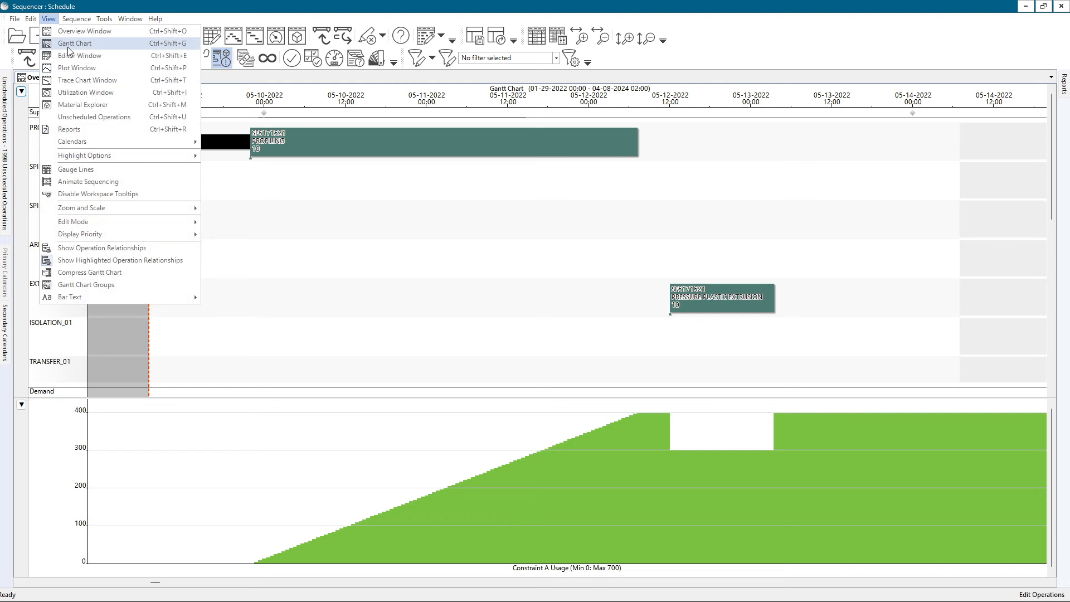
click(114, 159)
double_click(45, 147)
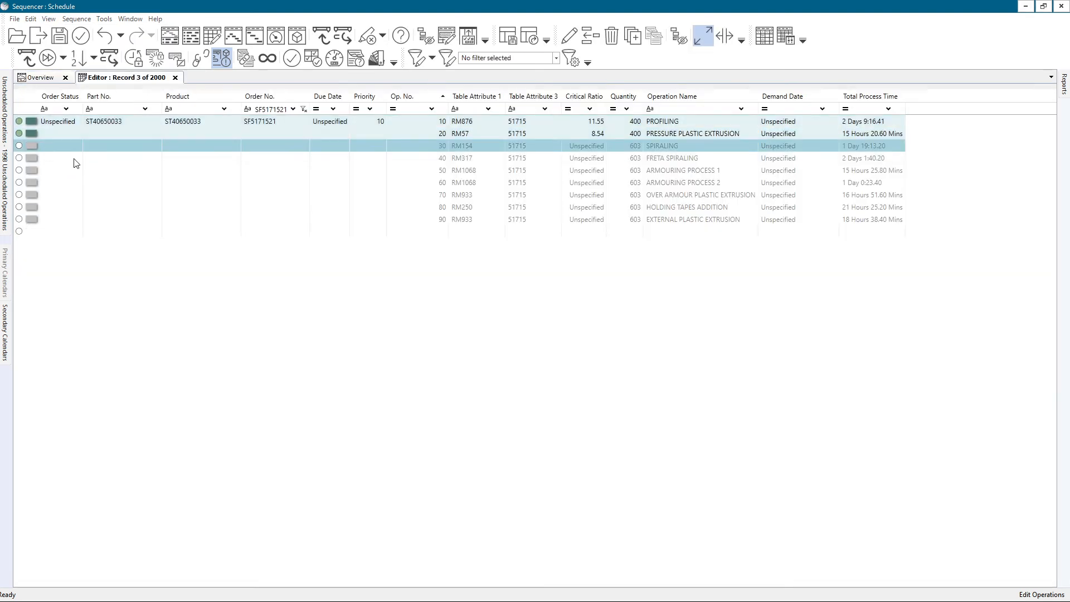
click(318, 134)
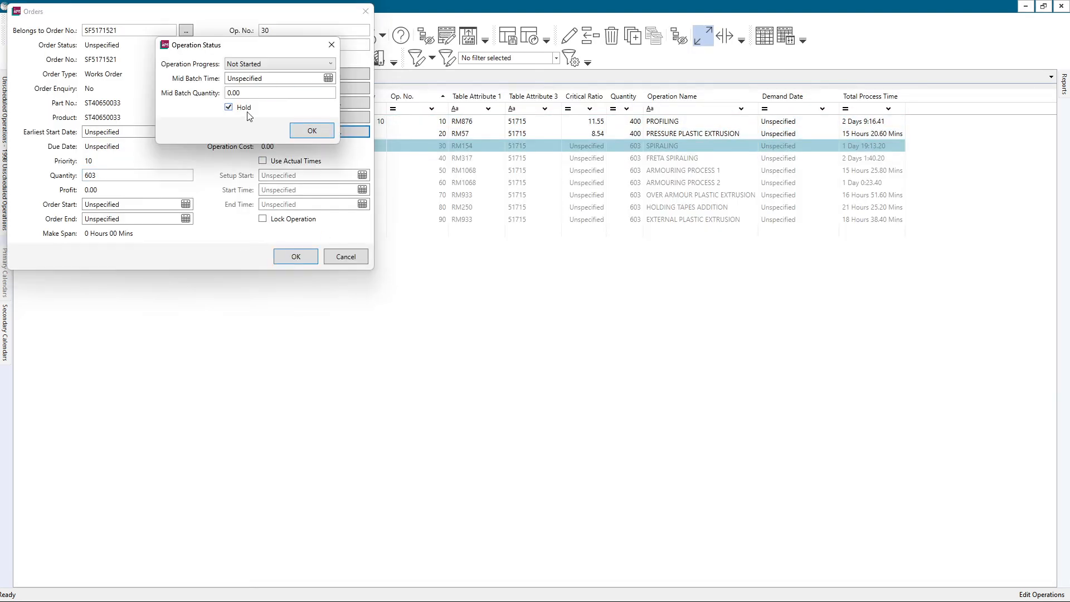
click(312, 131)
click(303, 255)
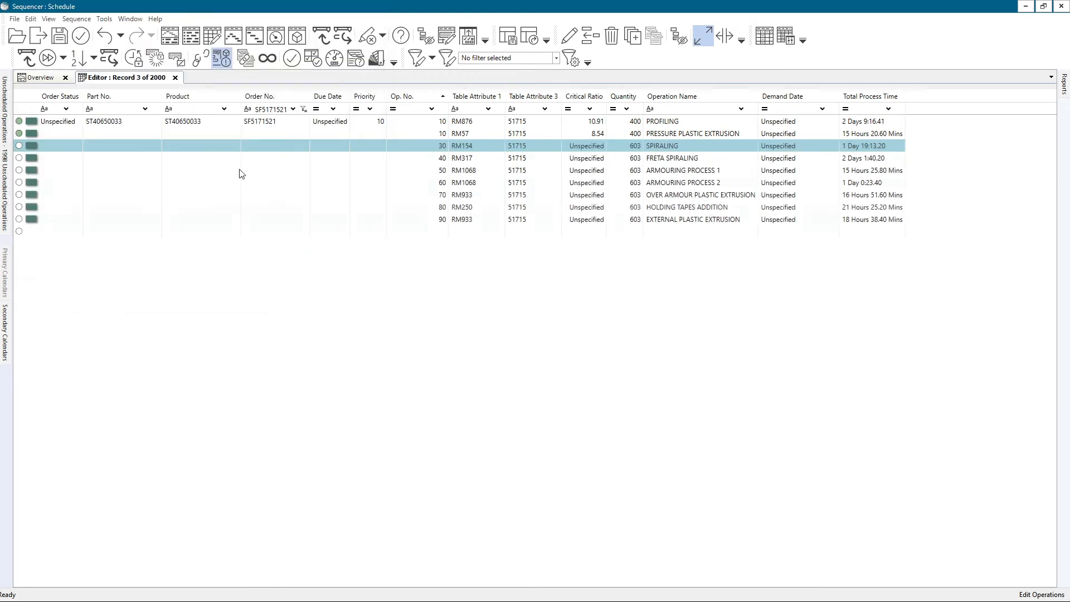
Return to the overview and repair the schedule.
click(37, 78)
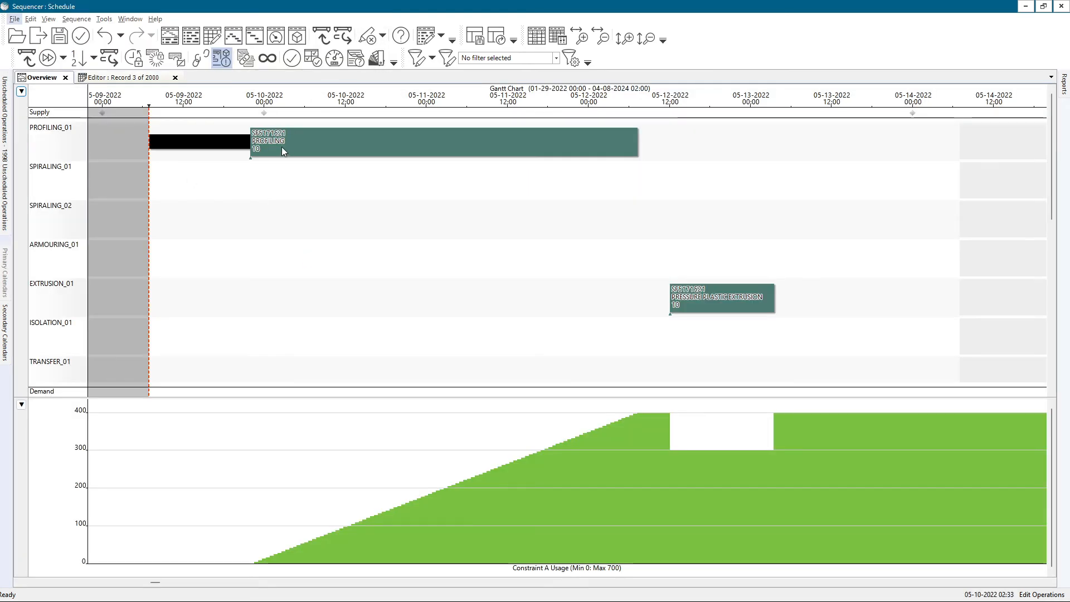
click(105, 20)
click(125, 84)
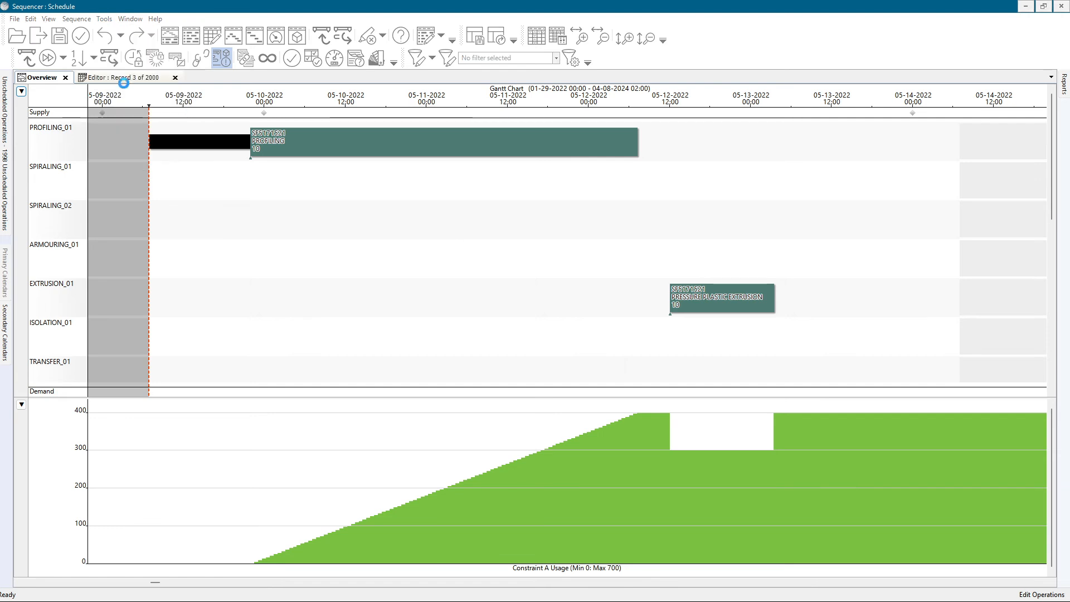
click(504, 343)
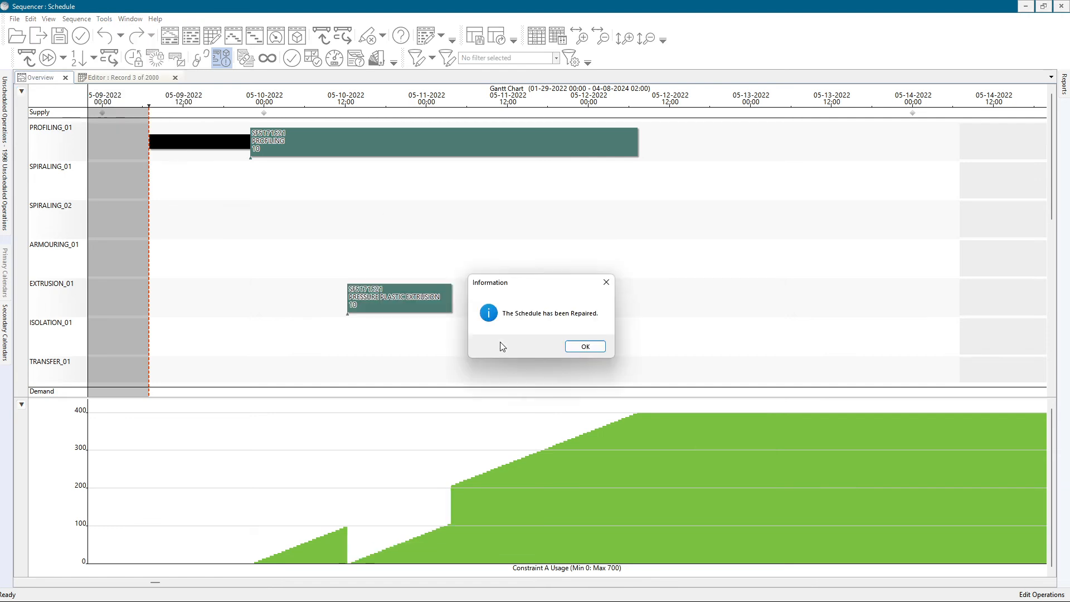
click(570, 349)
scroll(301, 452, up, 2)
scroll(301, 331, down, 1)
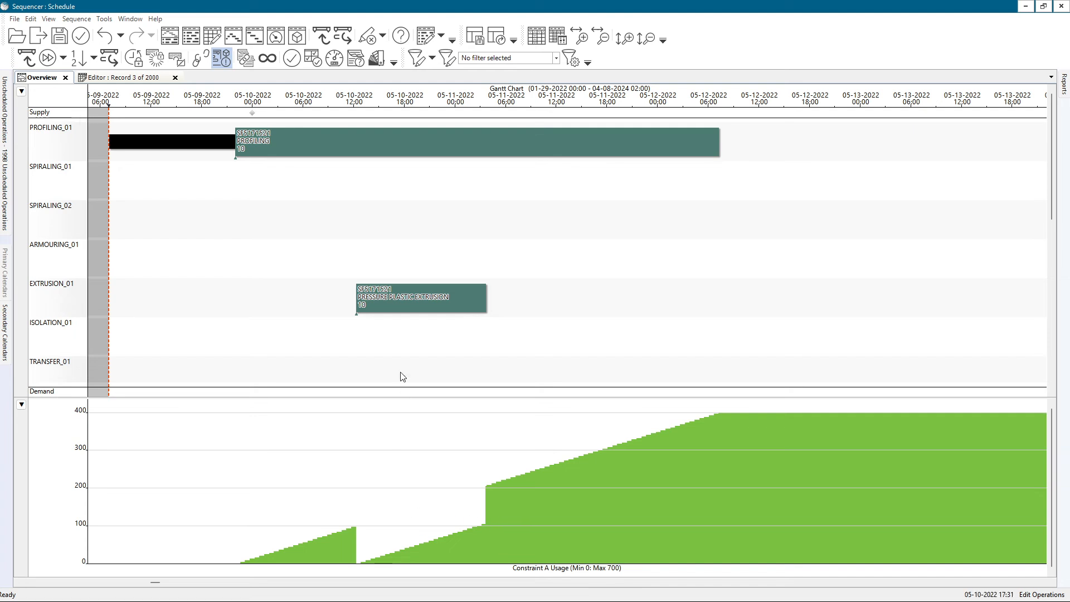
Set Constraint A's usage on the PRESSURE PLASTIC EXTRUSION operation to Decrement To End, keeping Numerical Attribute 1 as the constraint quantity.
double_click(400, 304)
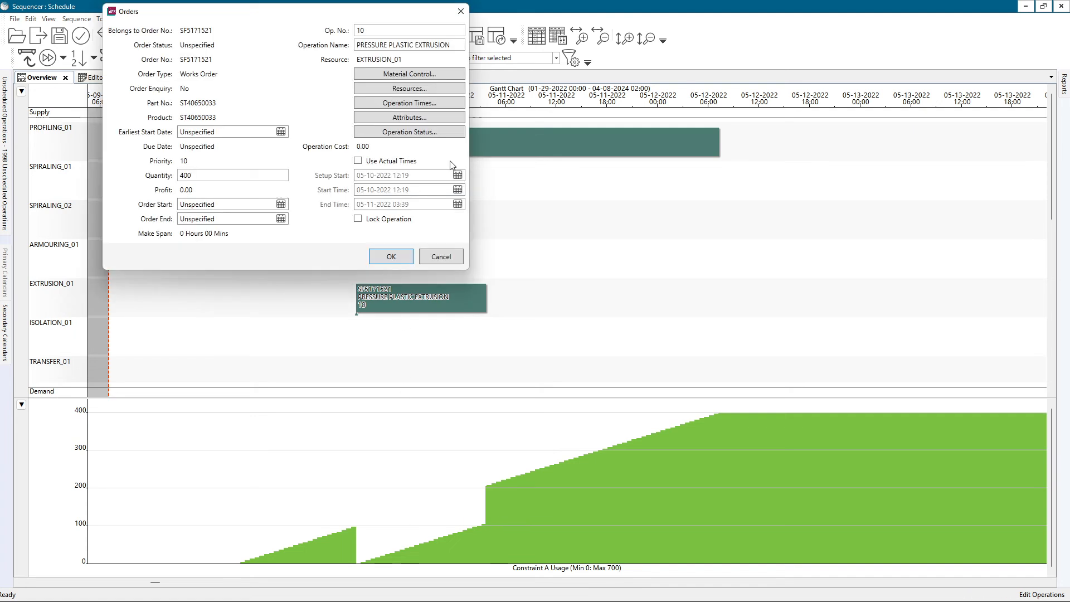
click(401, 88)
click(379, 100)
click(337, 62)
click(274, 149)
click(272, 113)
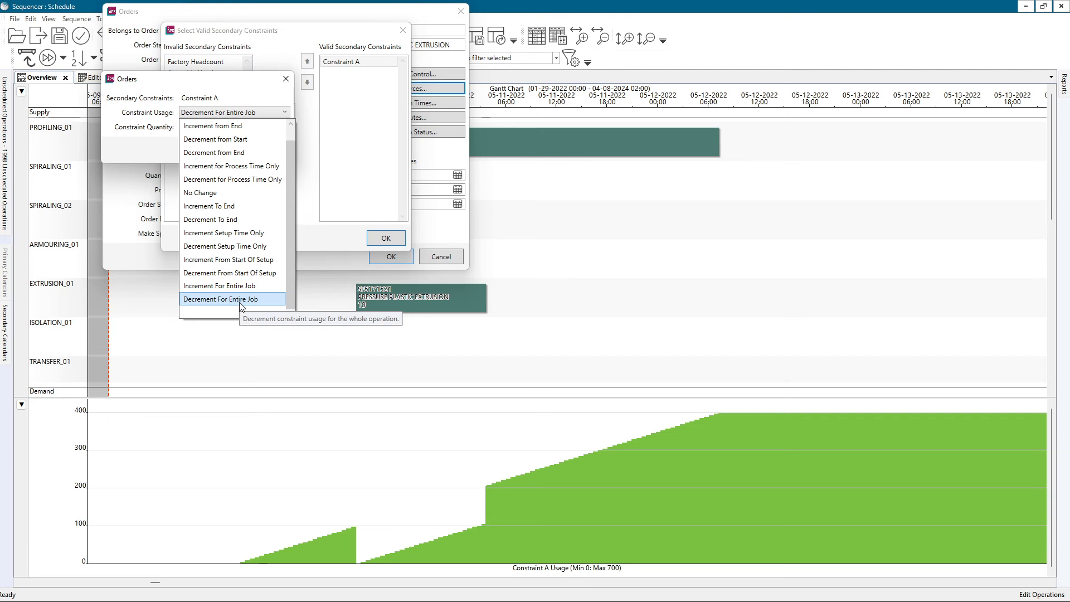
click(239, 221)
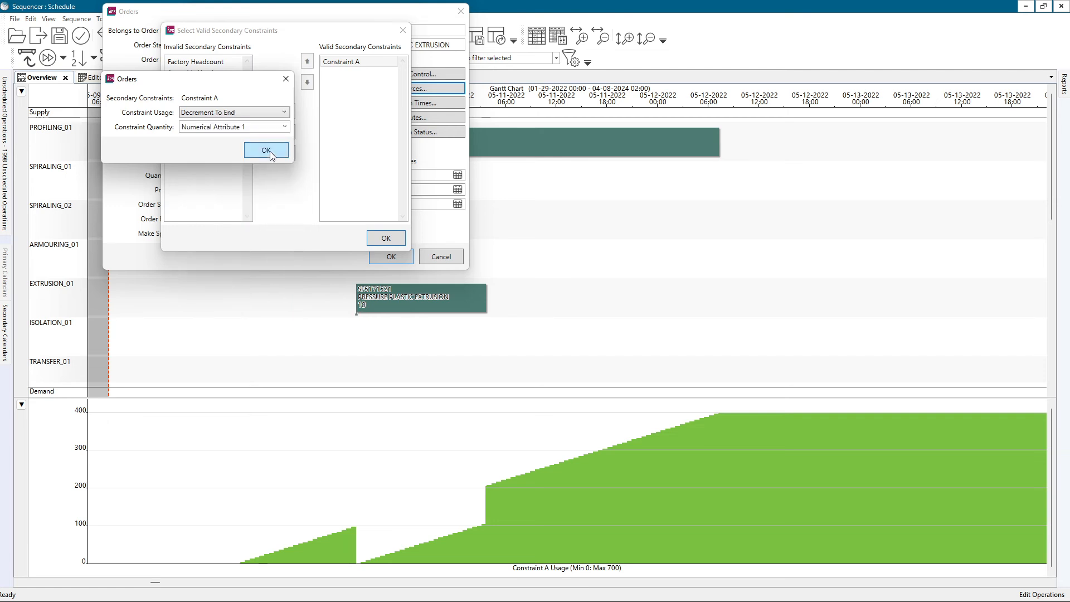
click(268, 156)
click(385, 238)
click(390, 227)
click(391, 256)
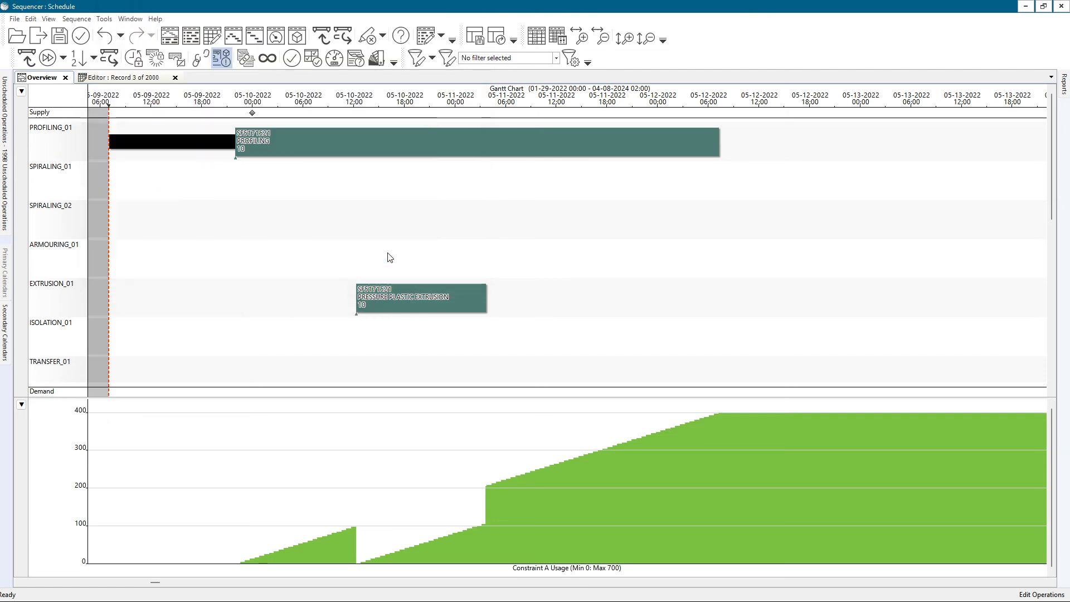
drag(388, 297, 763, 297)
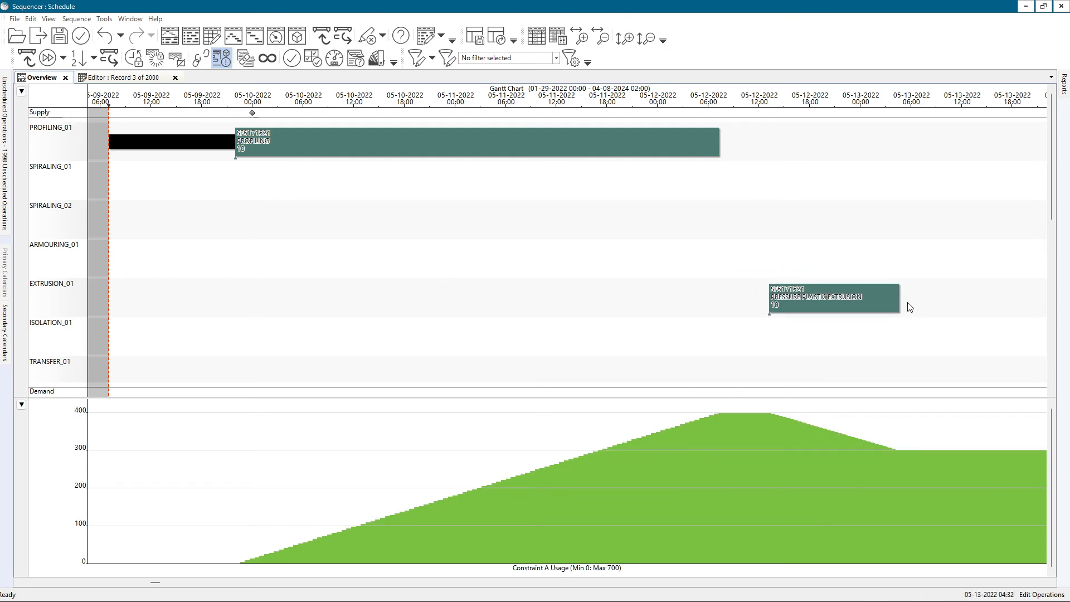
scroll(824, 469, up, 3)
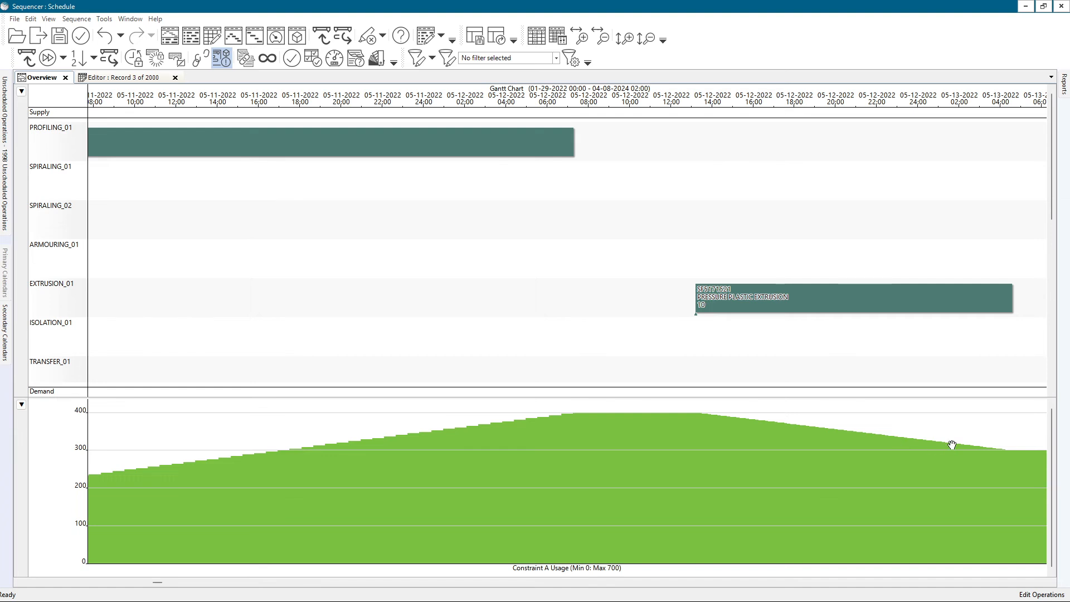
scroll(951, 445, down, 3)
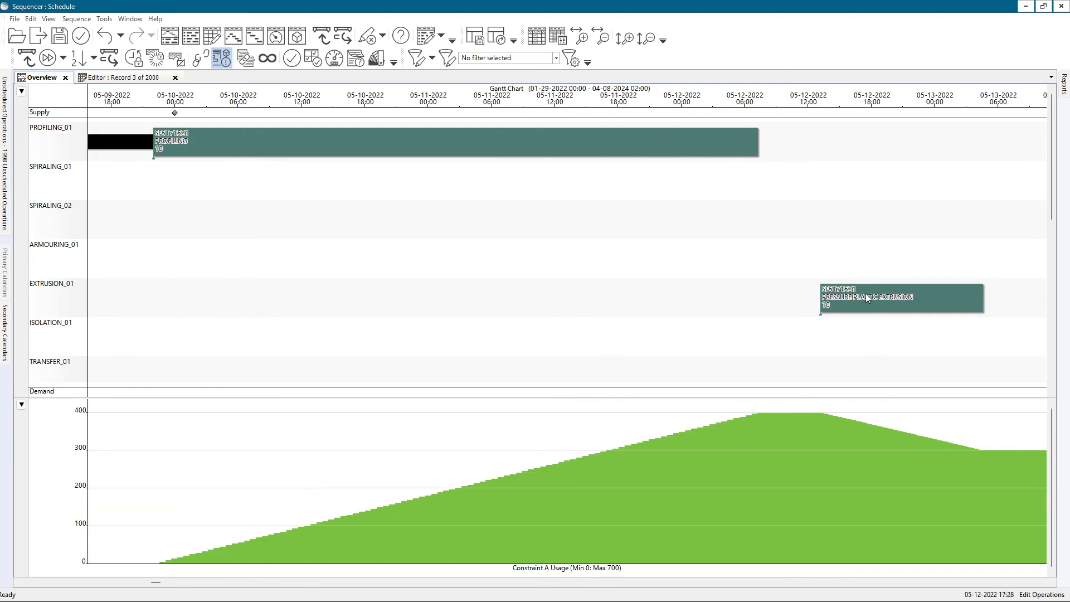
scroll(863, 298, down, 2)
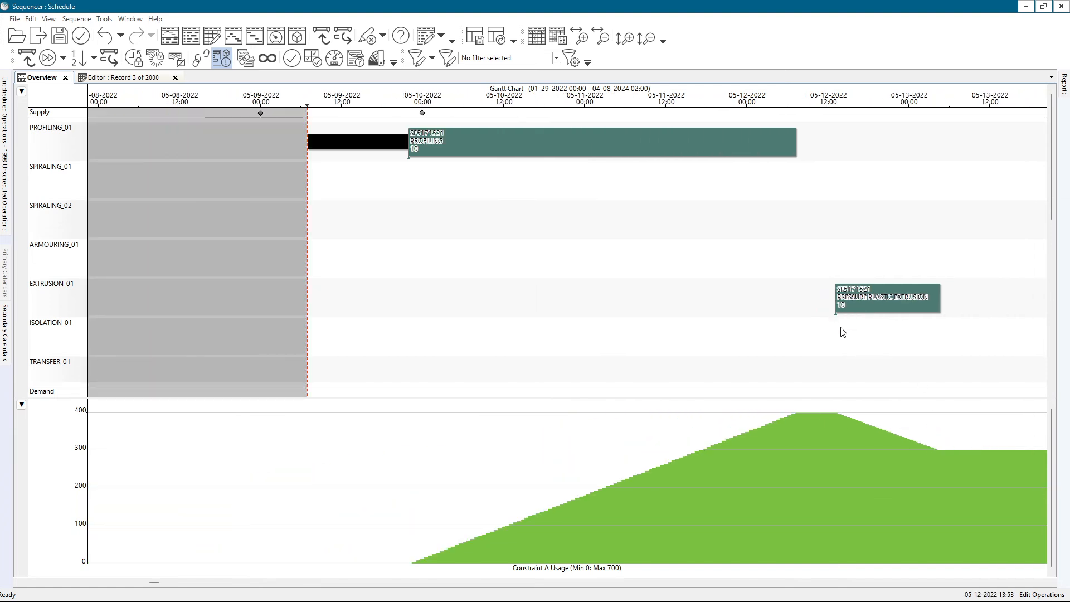
scroll(849, 429, up, 7)
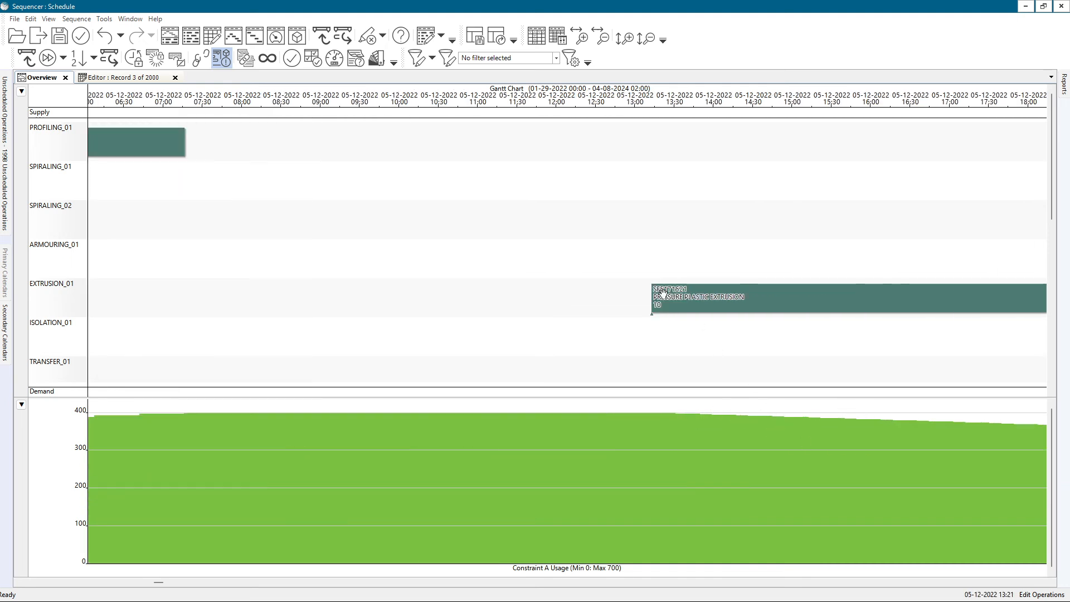
scroll(652, 292, down, 7)
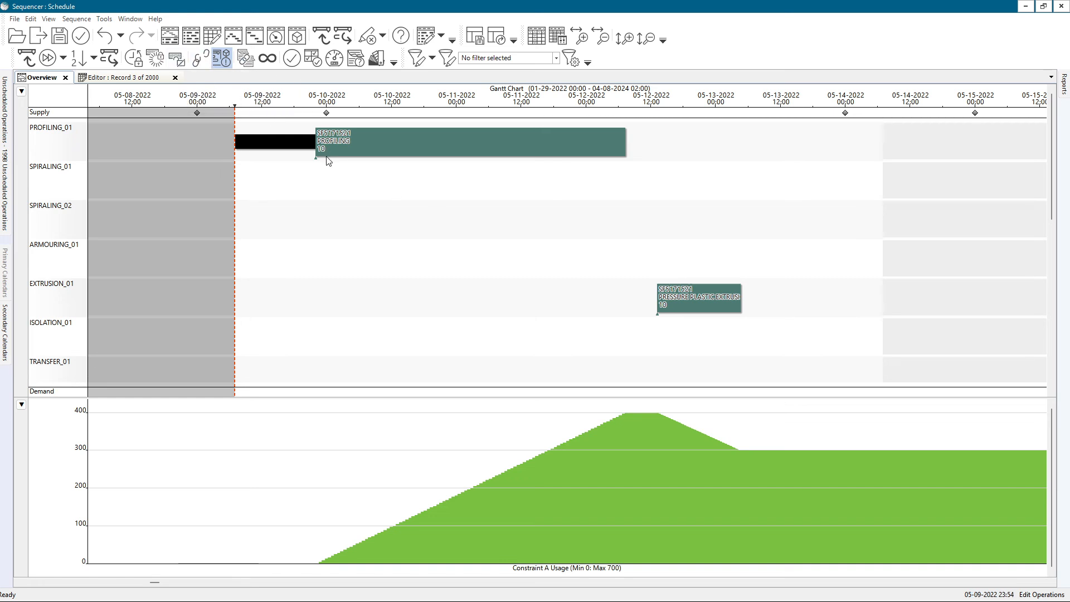
Repair the schedule again with the Decrement To End usage in place on PRESSURE PLASTIC EXTRUSION.
click(93, 19)
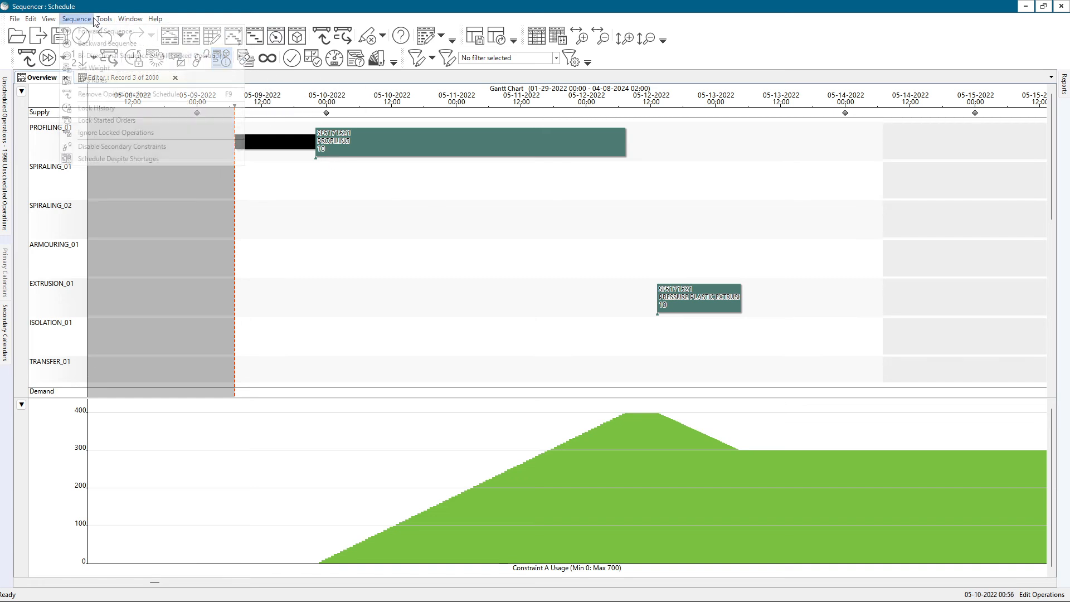
mouse_move(105, 16)
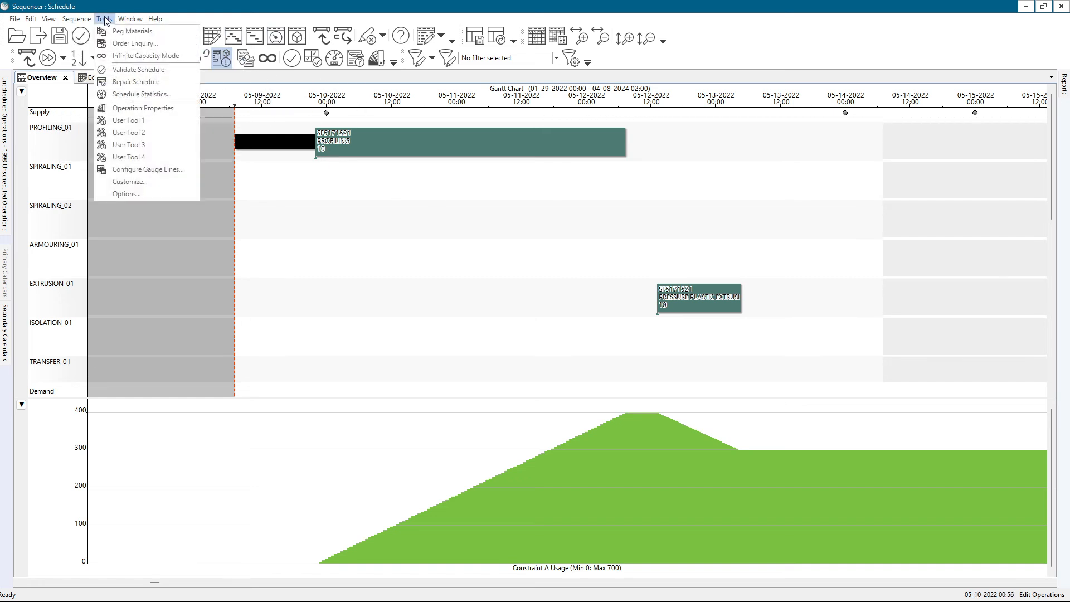
click(135, 83)
click(520, 341)
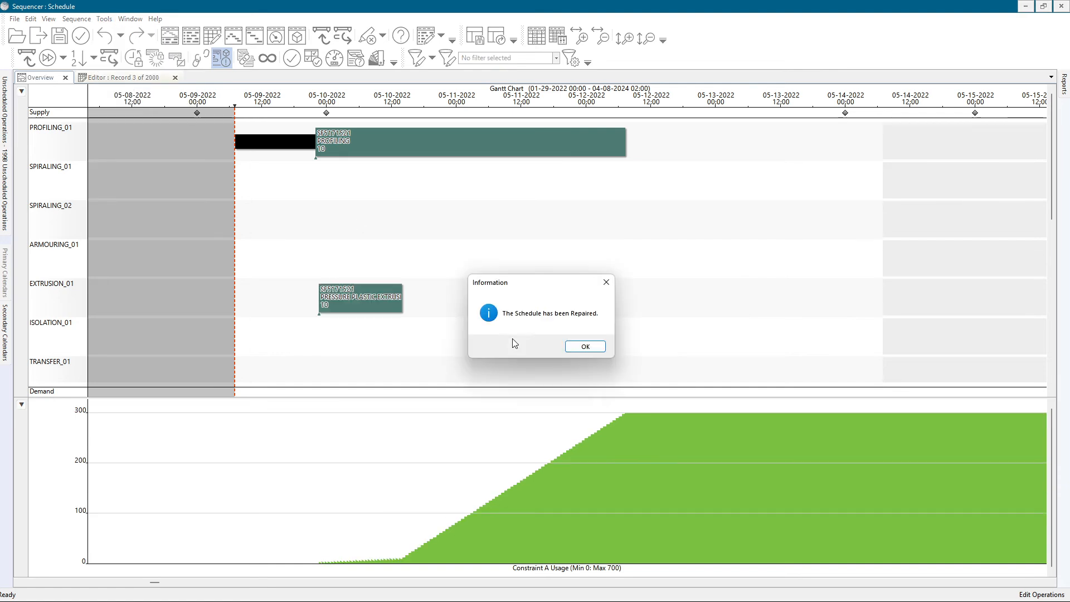
Check the order quantity of the PROFILING operation and examine the Constraint A usage plot beneath the repaired schedule.
click(576, 346)
scroll(319, 556, up, 3)
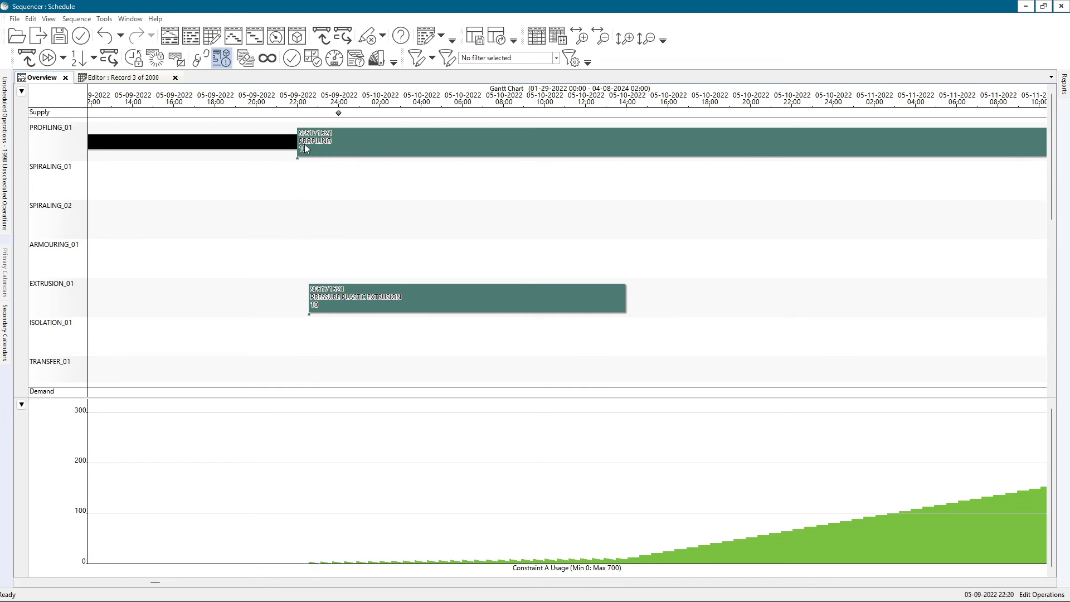
scroll(300, 143, down, 2)
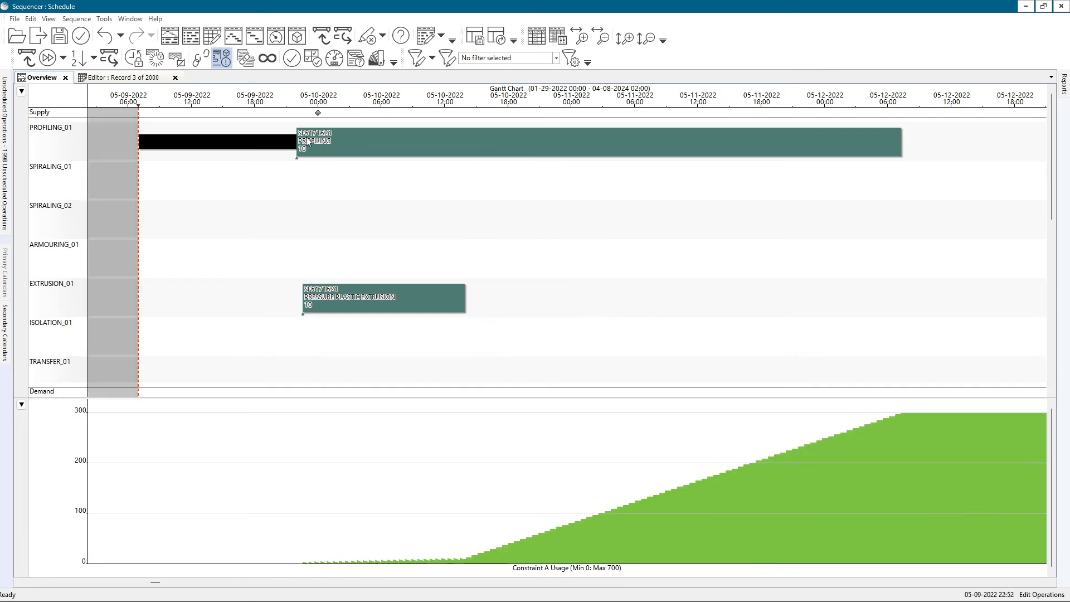
double_click(309, 134)
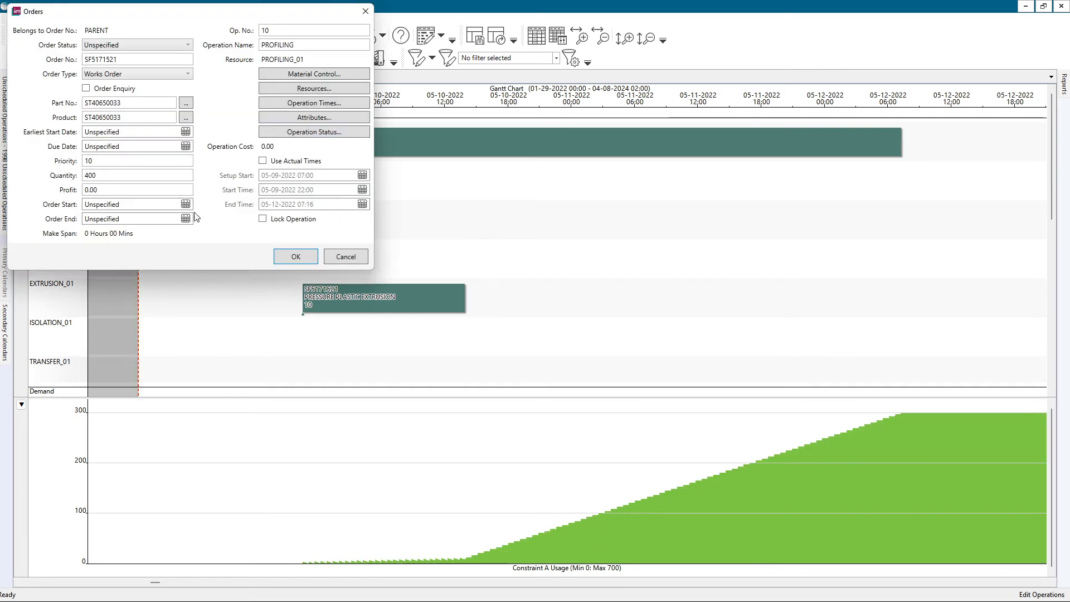
drag(112, 176, 45, 173)
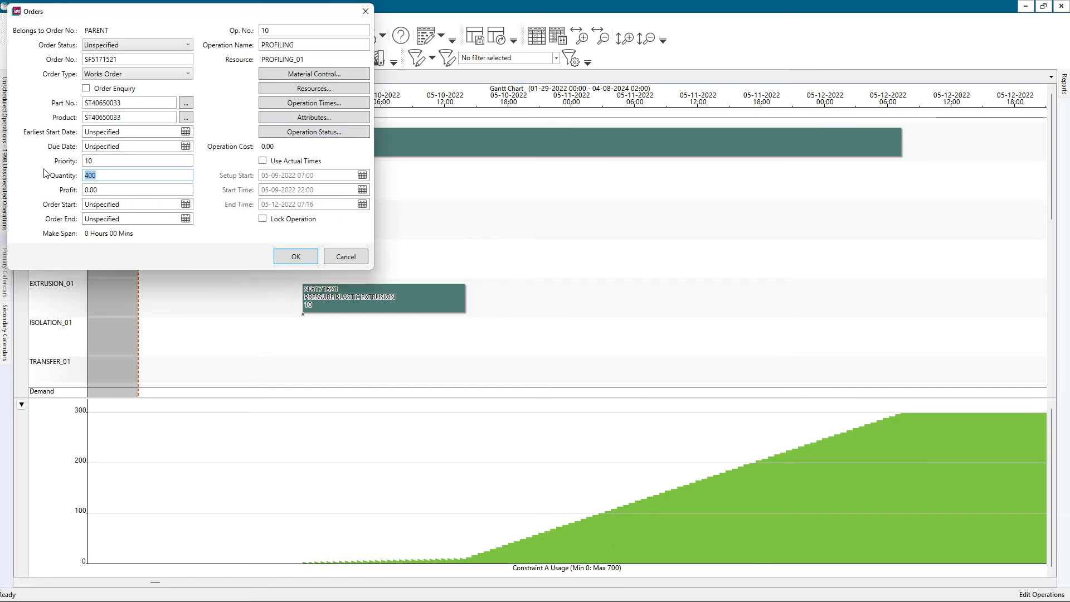
click(348, 258)
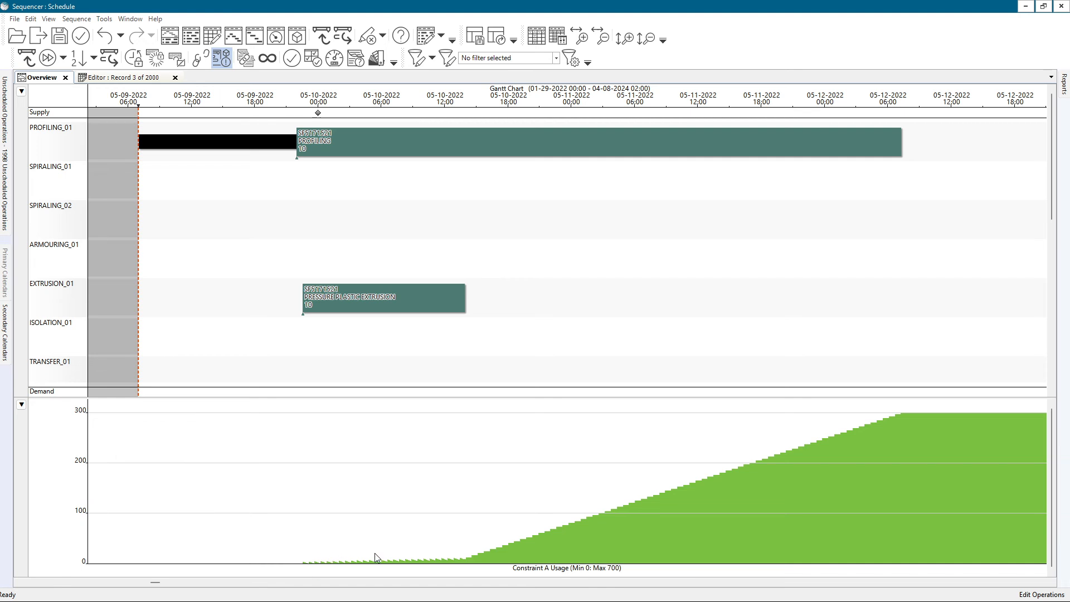
scroll(565, 522, up, 2)
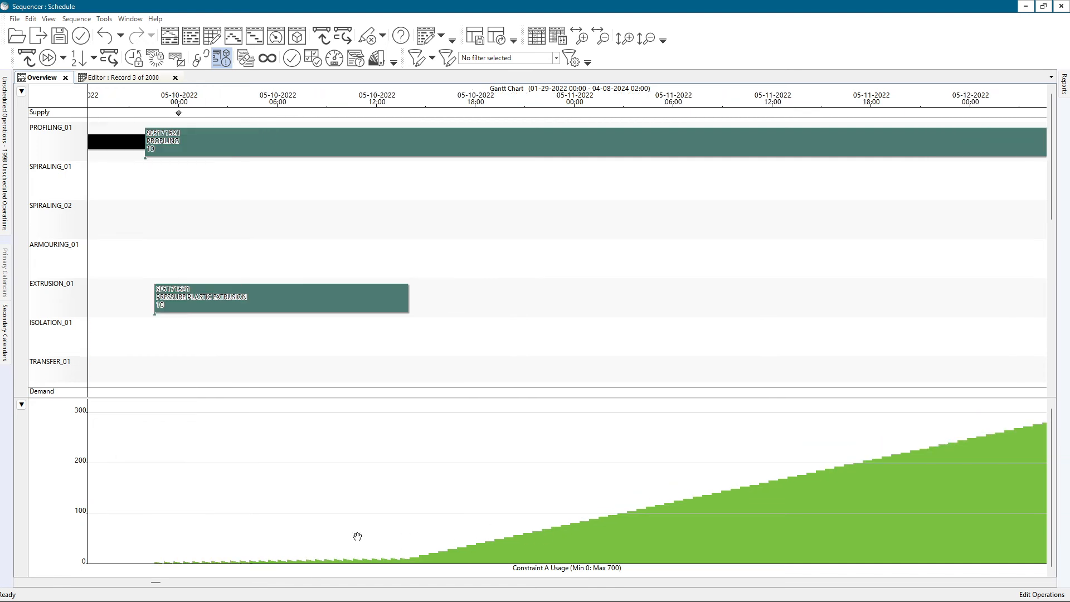
scroll(357, 536, down, 2)
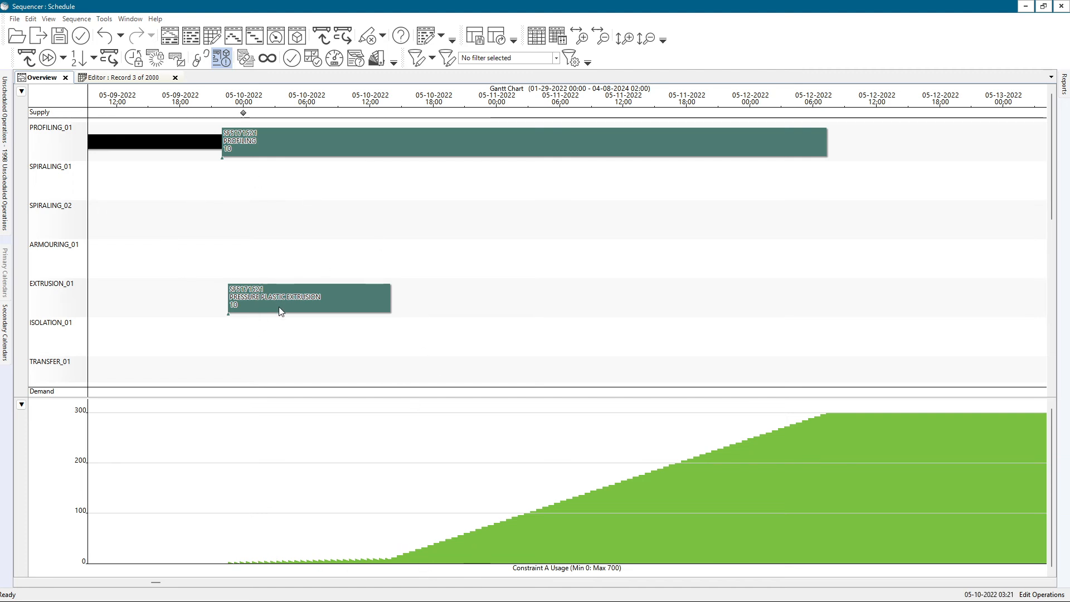
drag(275, 307, 384, 295)
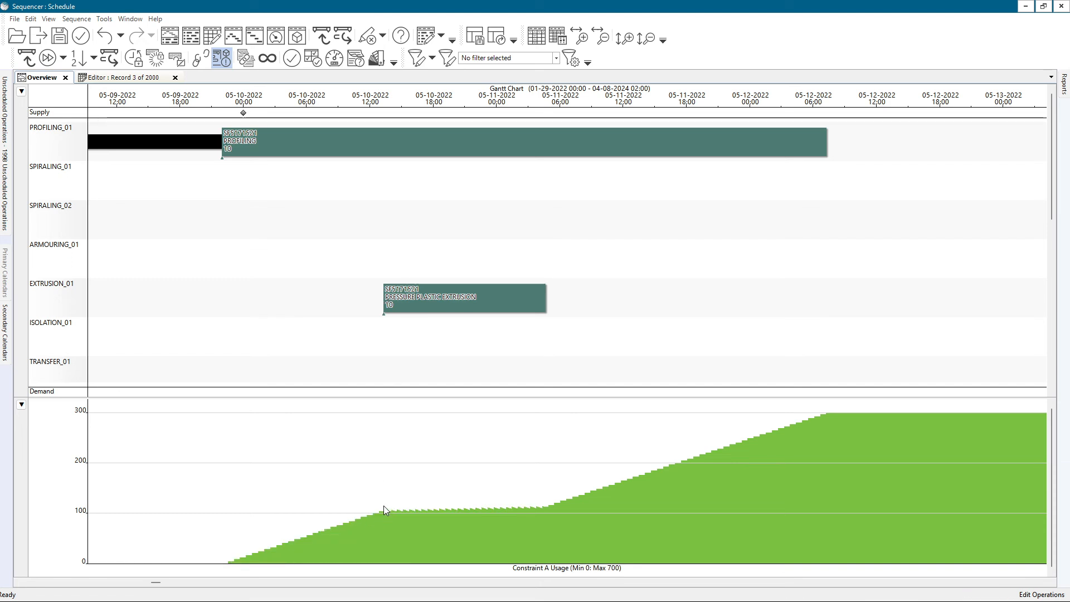
click(104, 36)
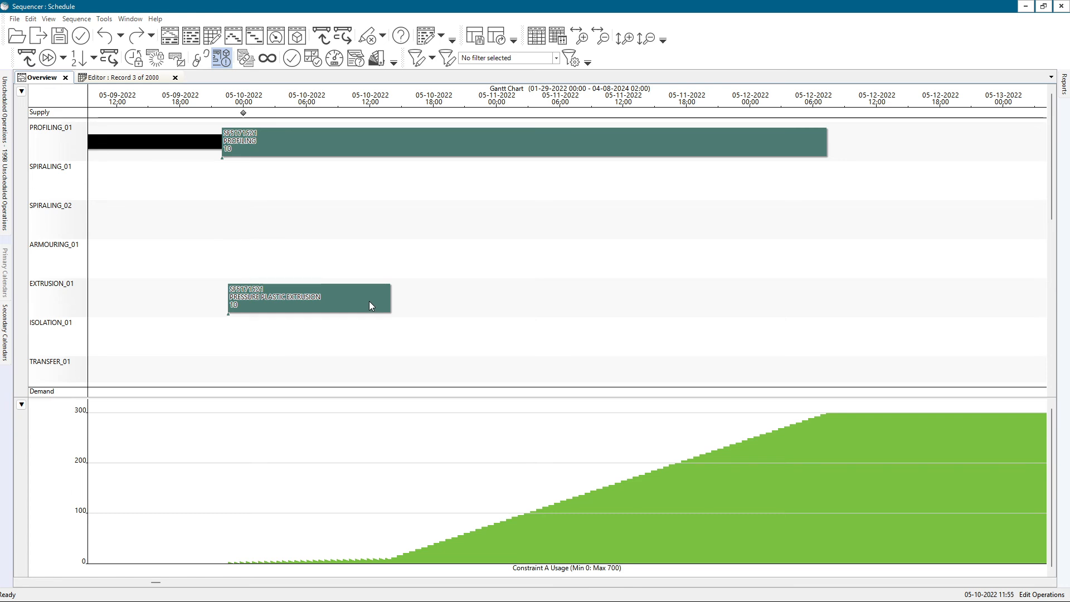
scroll(369, 300, down, 2)
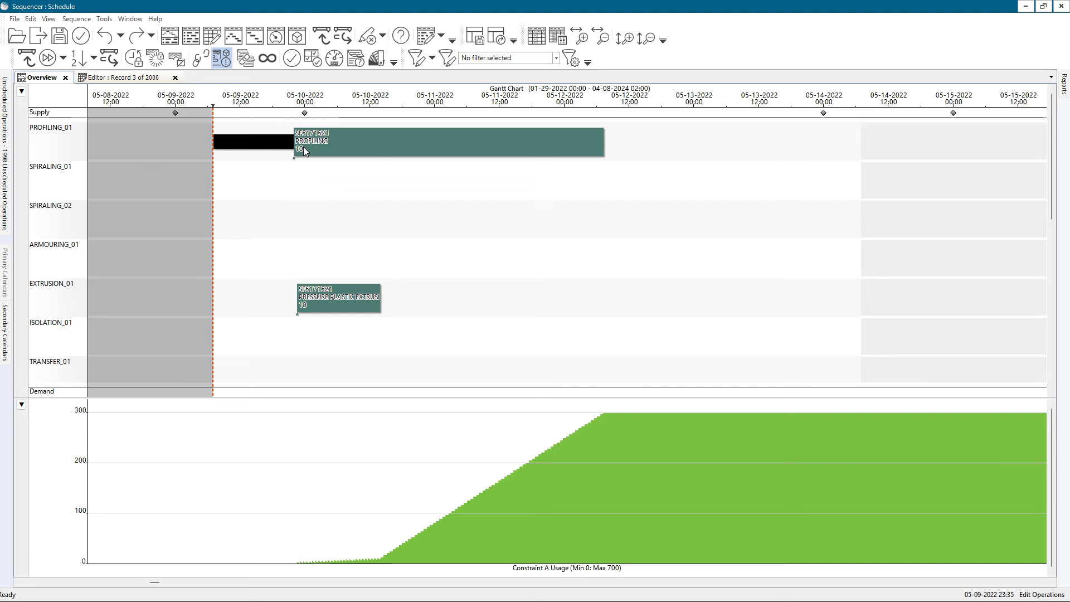
mouse_move(302, 291)
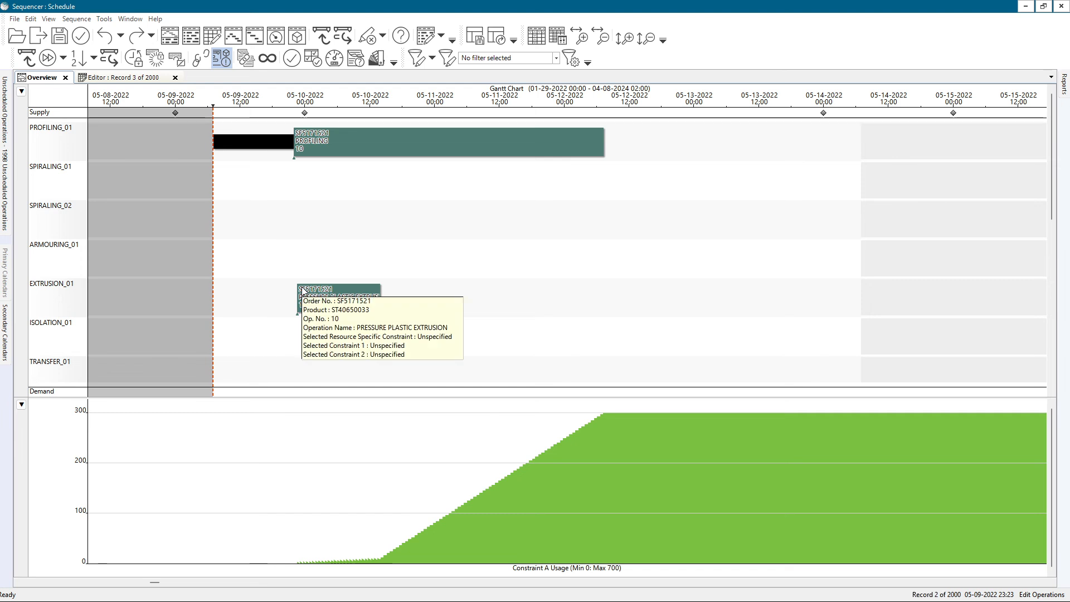
scroll(286, 294, up, 3)
scroll(296, 297, down, 2)
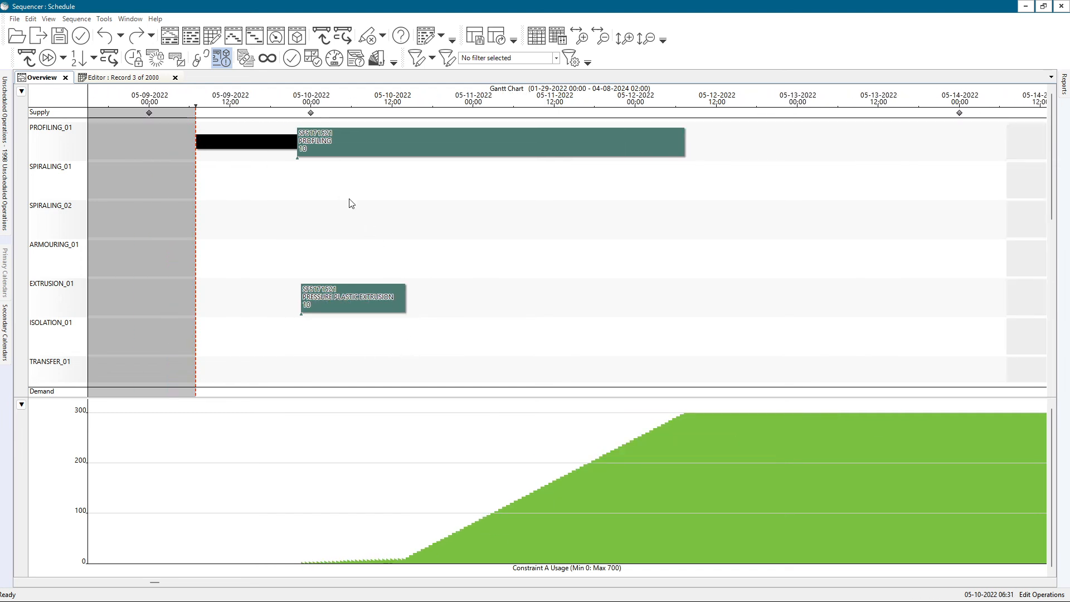
drag(302, 298, 709, 298)
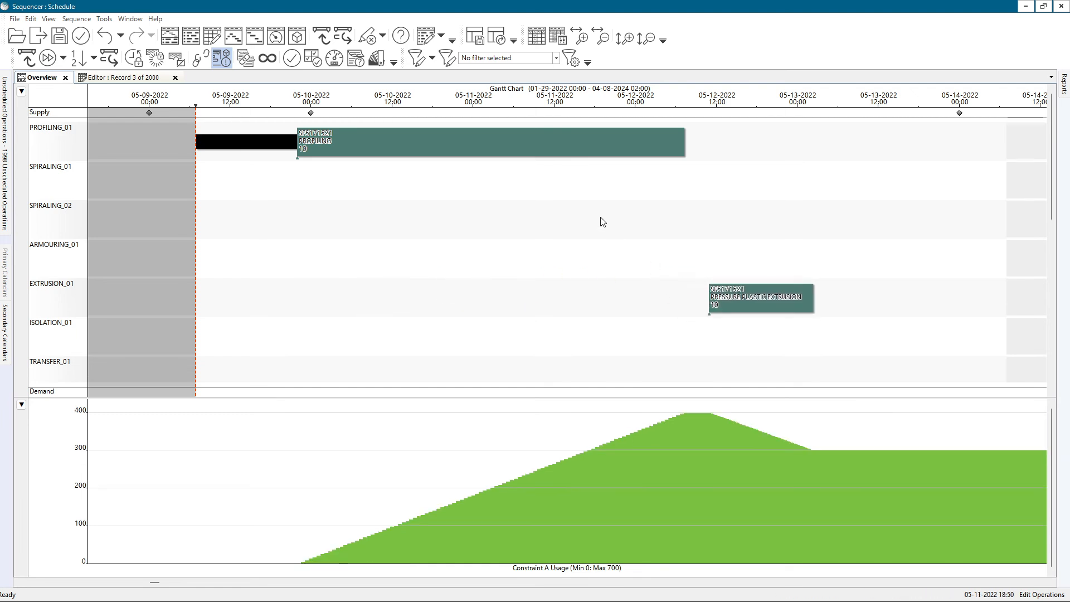
double_click(348, 140)
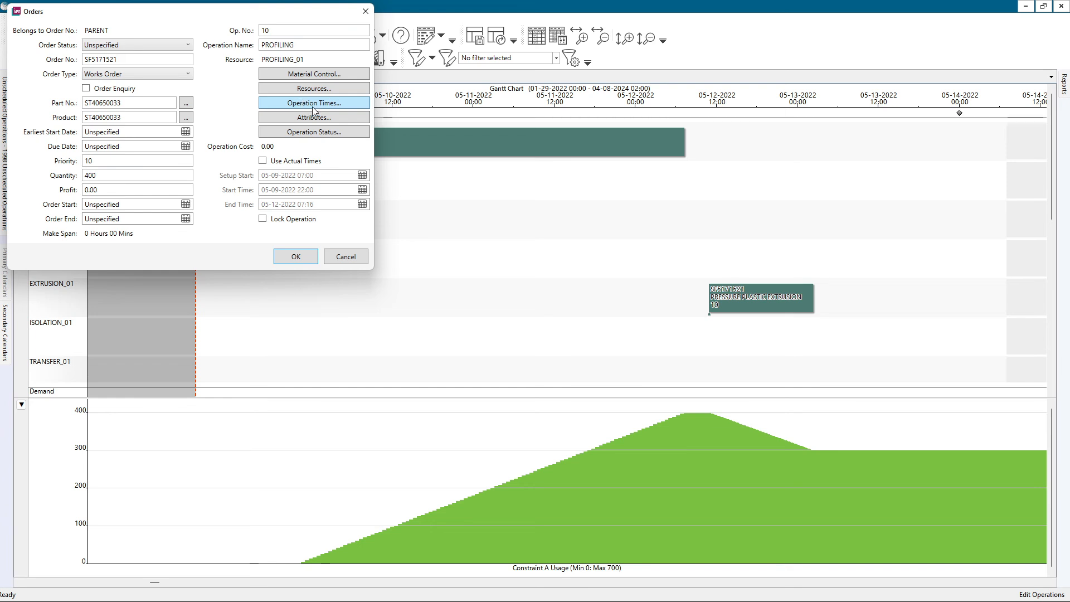
click(362, 257)
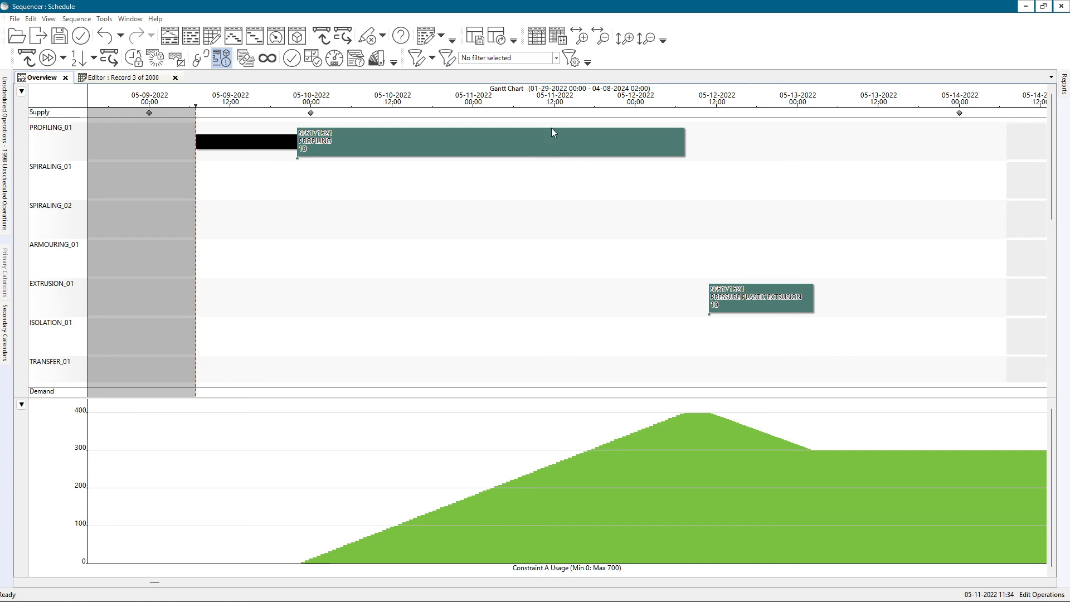
Set Constraint A's usage on the PROFILING operation to Increment For Entire Job with a constraint quantity of 1.
double_click(579, 148)
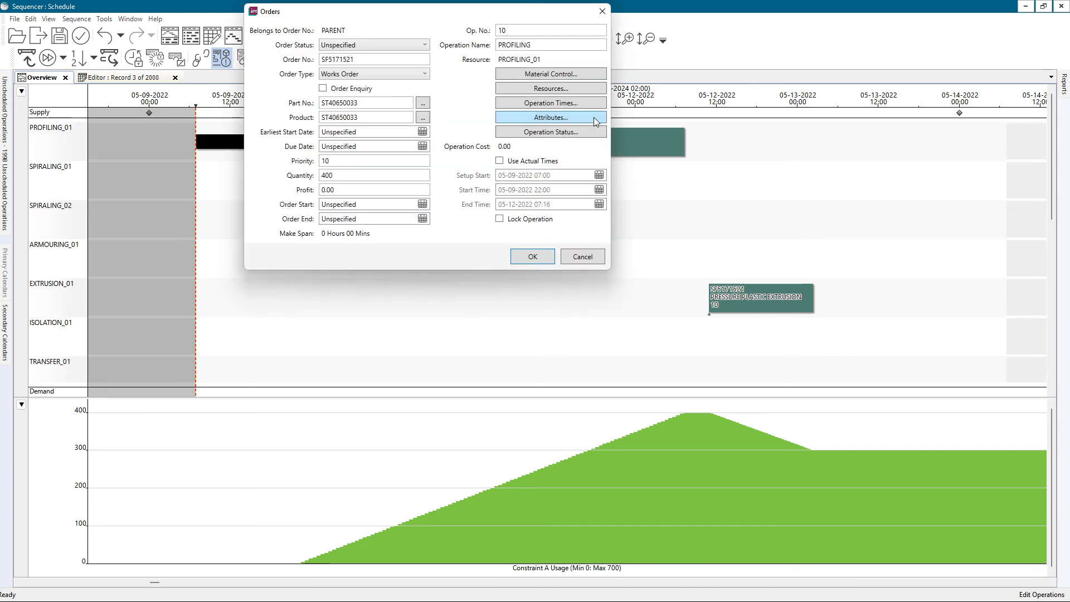
click(555, 90)
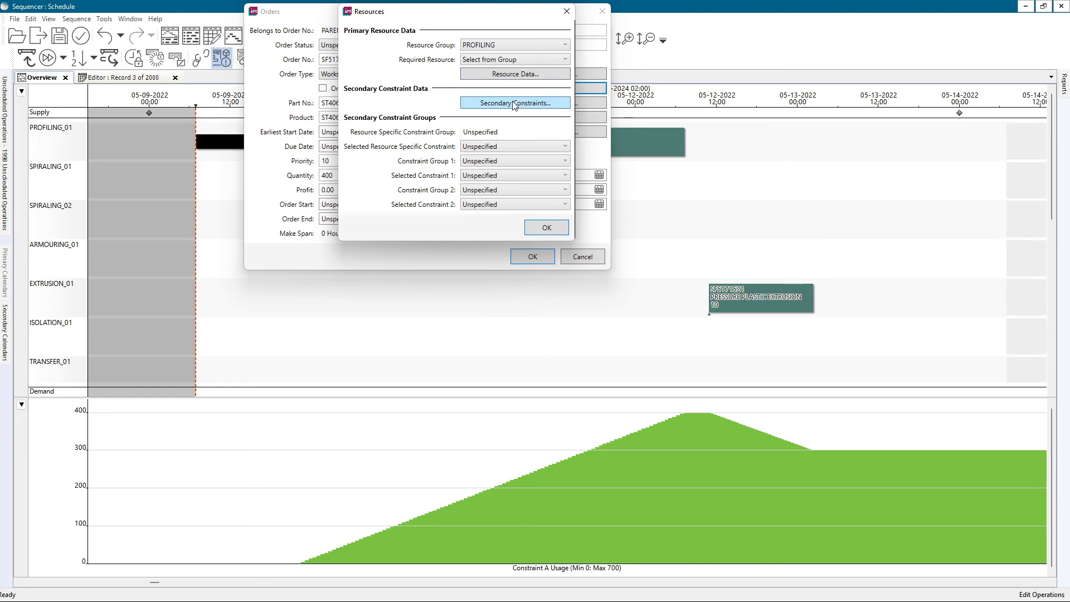
click(520, 103)
click(468, 64)
click(417, 153)
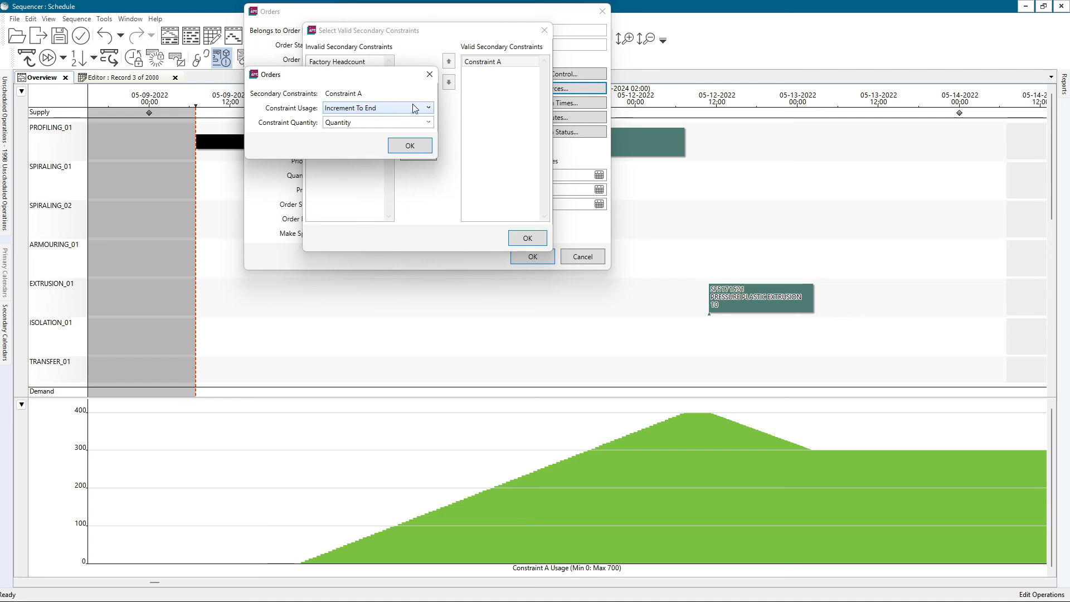
click(426, 107)
click(402, 282)
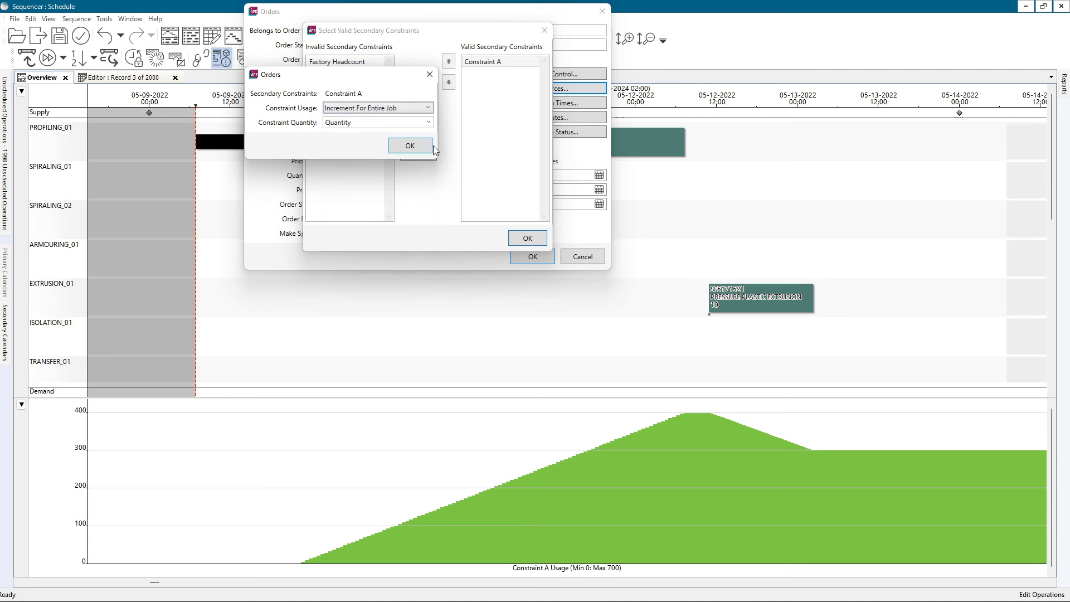
click(409, 146)
double_click(474, 61)
click(402, 59)
text(1)
click(433, 82)
click(526, 236)
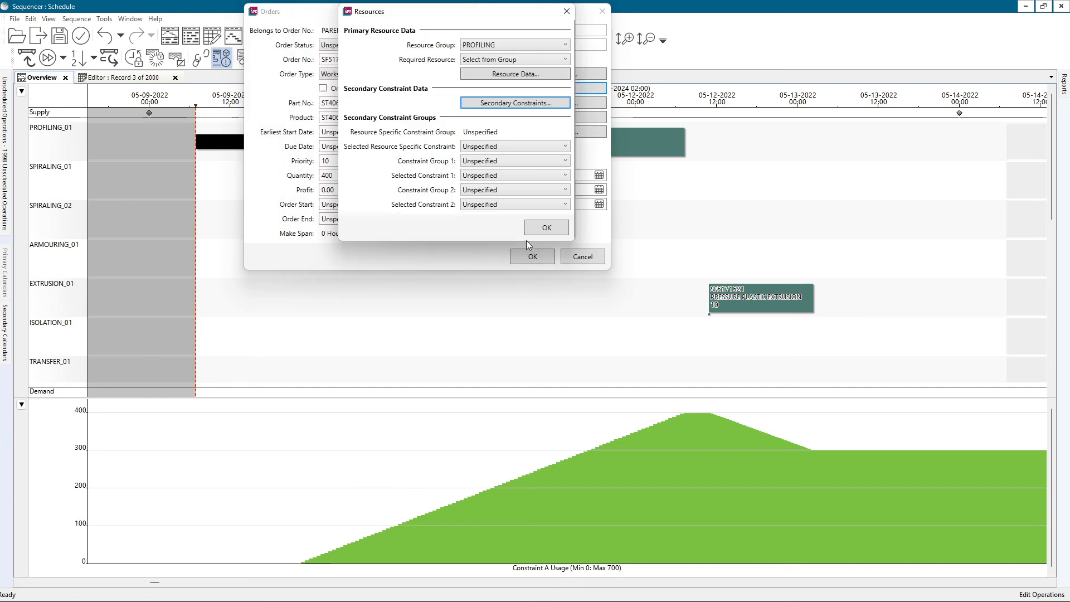
click(537, 234)
click(533, 256)
Set Constraint A's usage on PRESSURE PLASTIC EXTRUSION to Increment For Entire Job with a constraint quantity of 1.
double_click(749, 296)
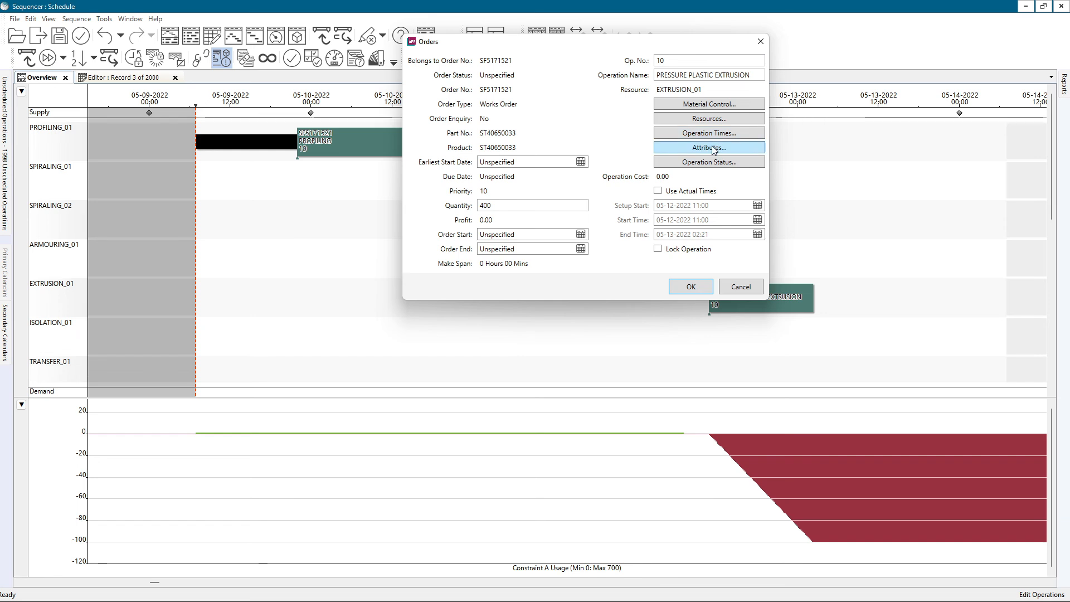
click(708, 119)
click(662, 107)
click(652, 93)
click(575, 182)
click(535, 138)
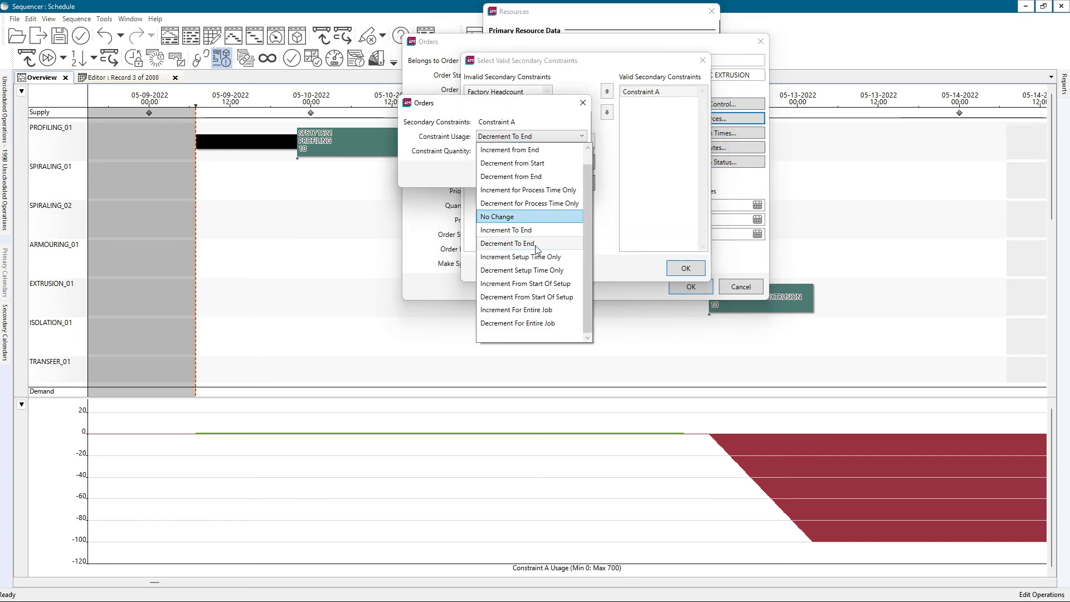
click(524, 310)
key(Tab)
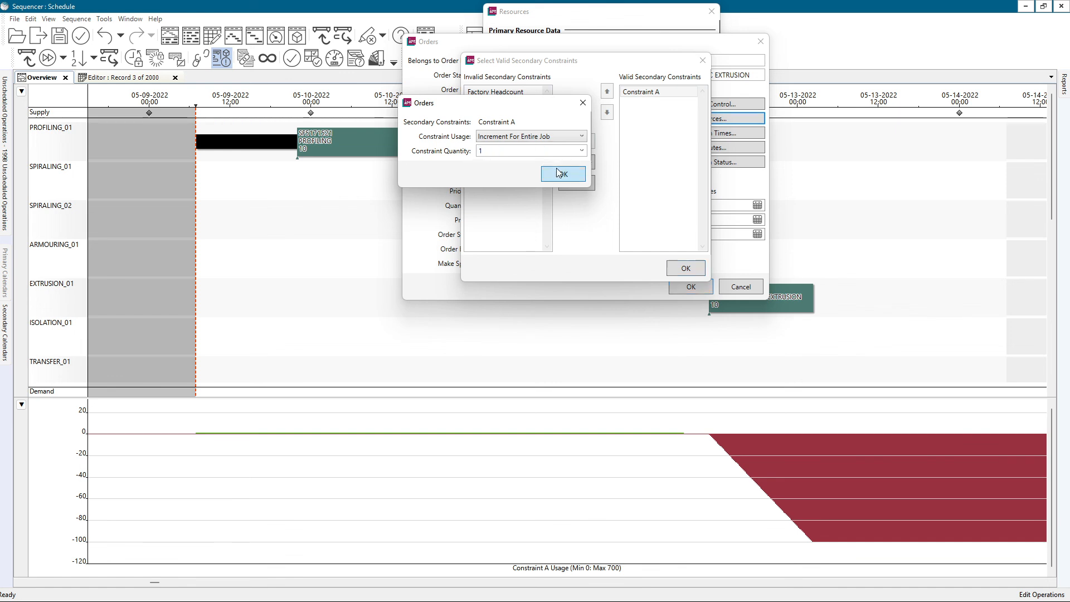
click(558, 173)
click(684, 268)
click(685, 227)
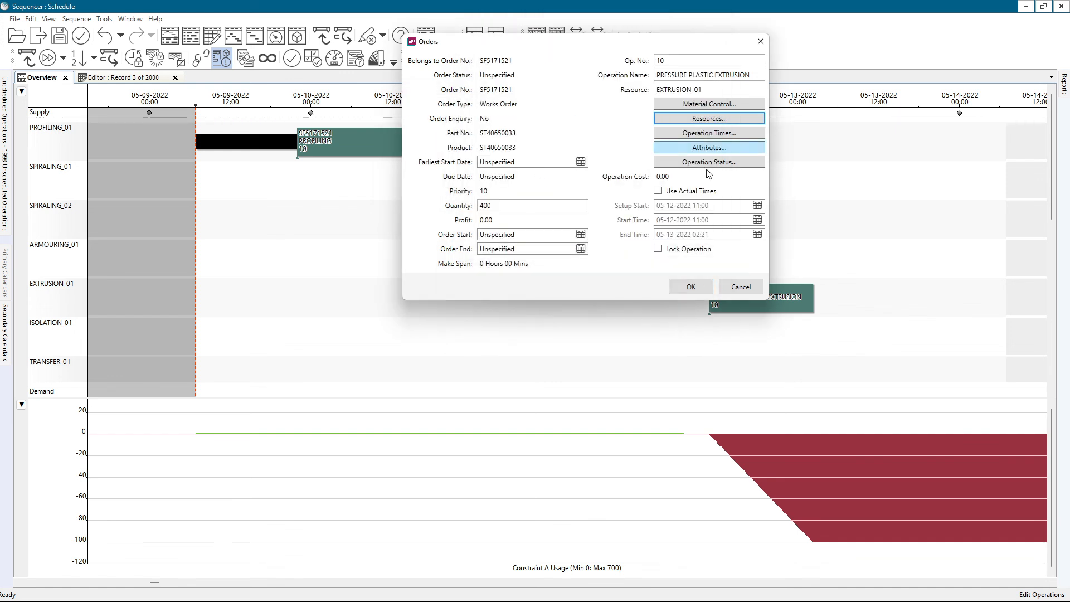
click(685, 285)
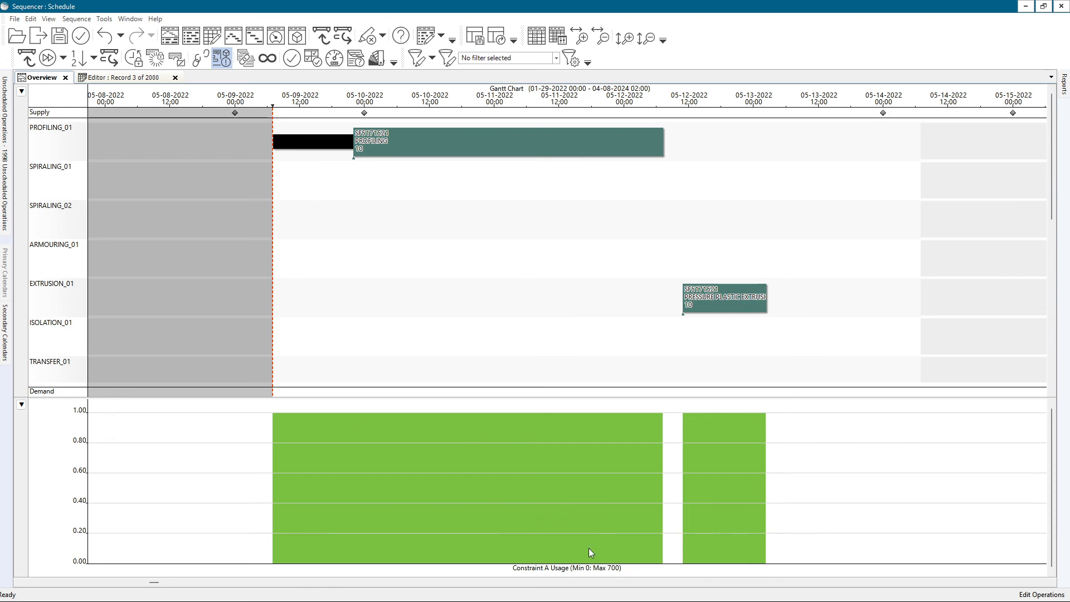
Set the maximum value of Constraint A's default secondary calendar period to 1 and return to the overview.
click(5, 340)
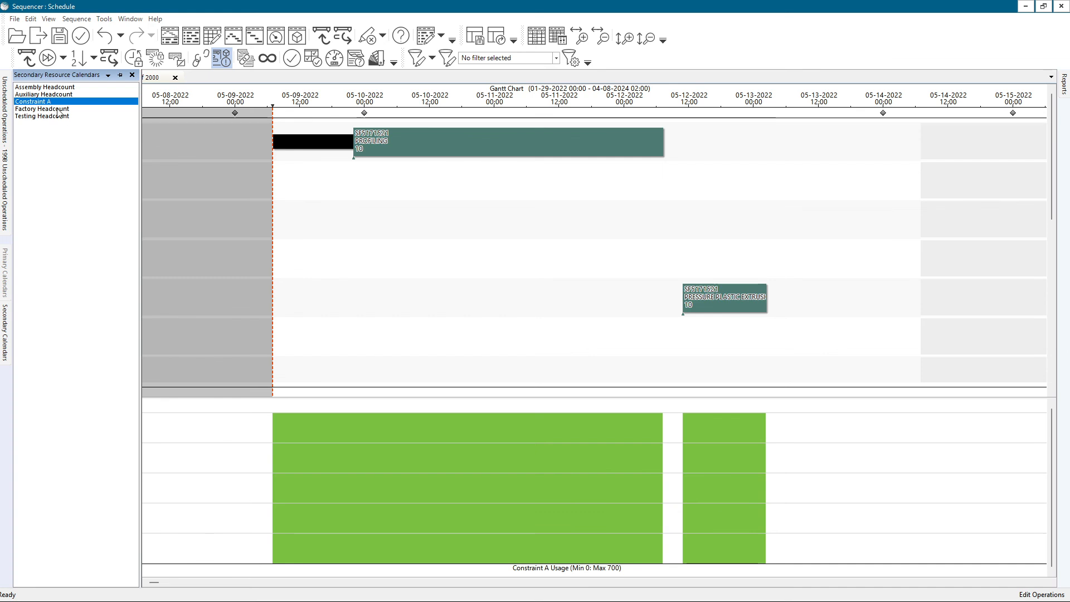
double_click(43, 102)
double_click(540, 225)
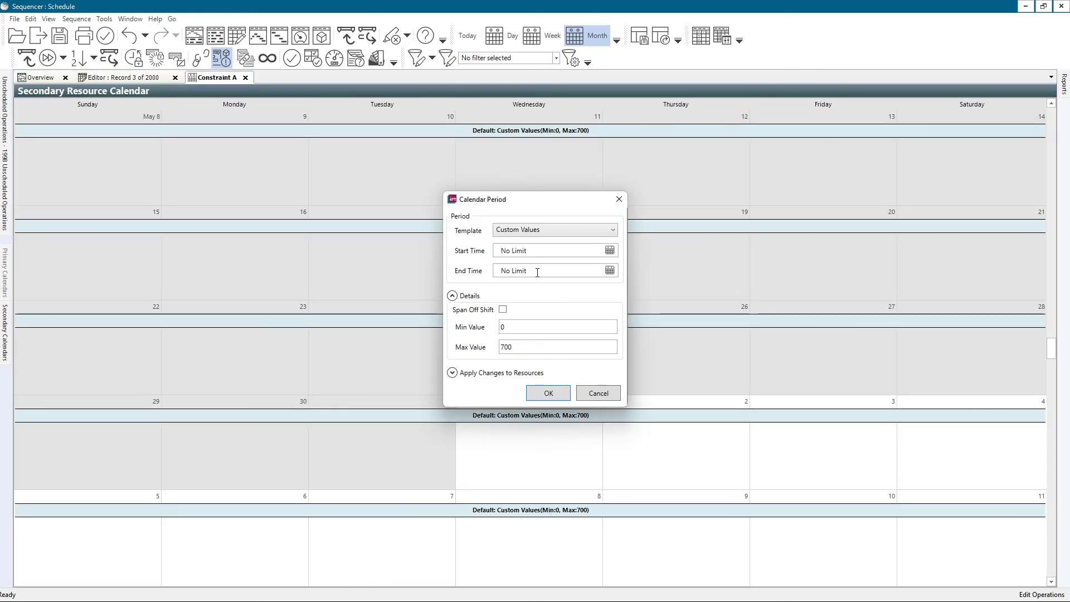
double_click(519, 347)
text(1)
click(548, 393)
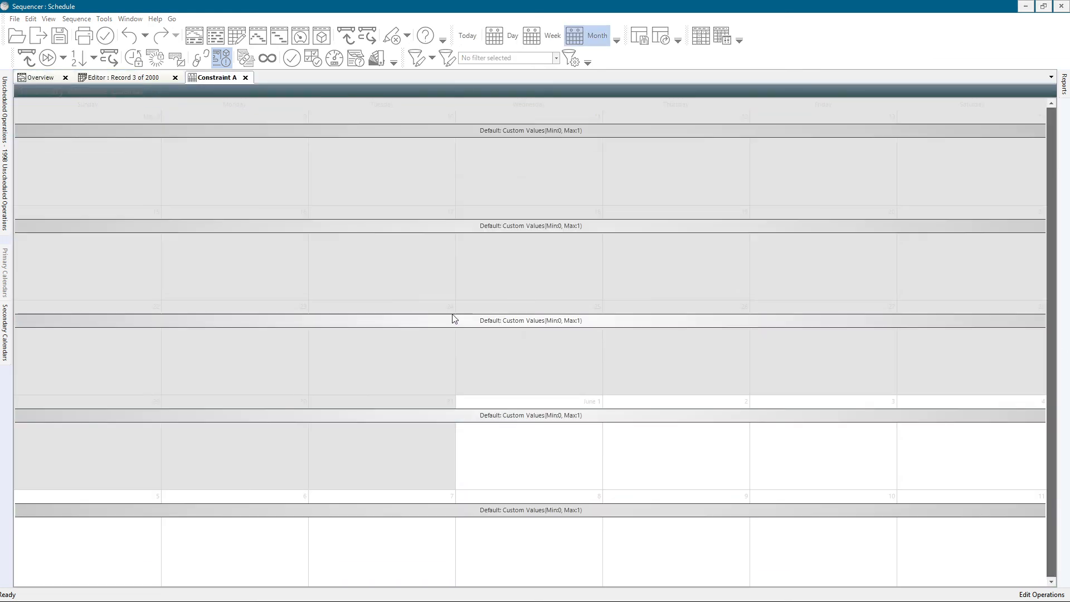
click(245, 78)
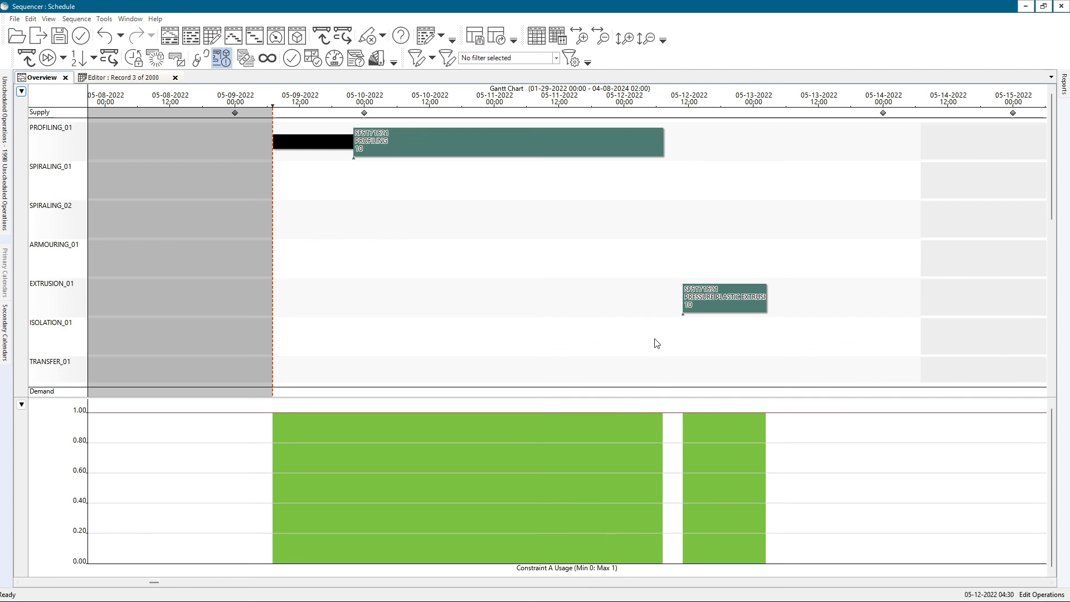
drag(700, 293, 645, 294)
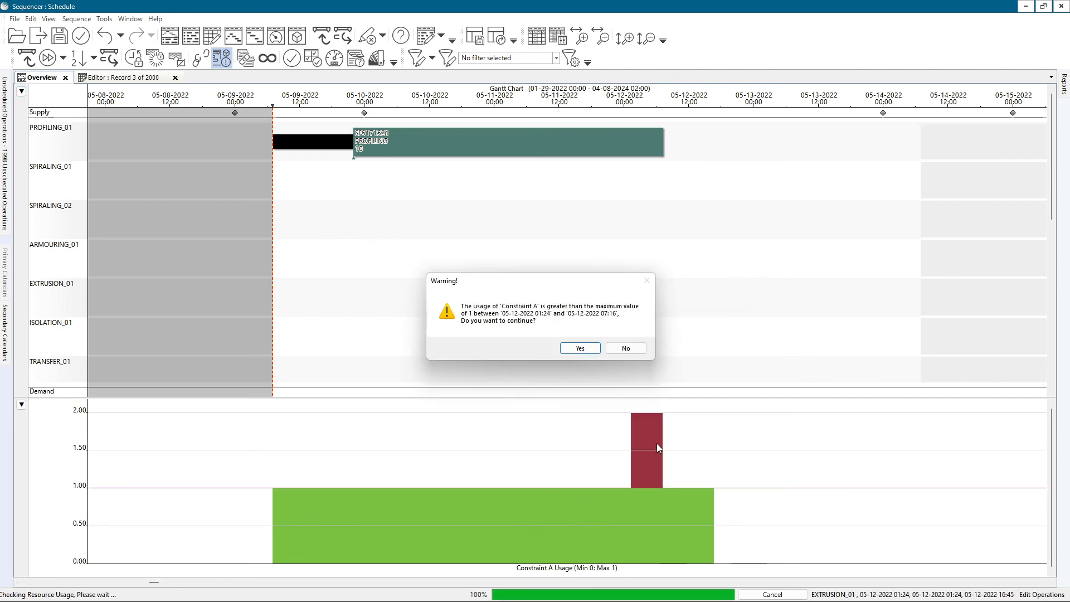
click(578, 349)
click(602, 353)
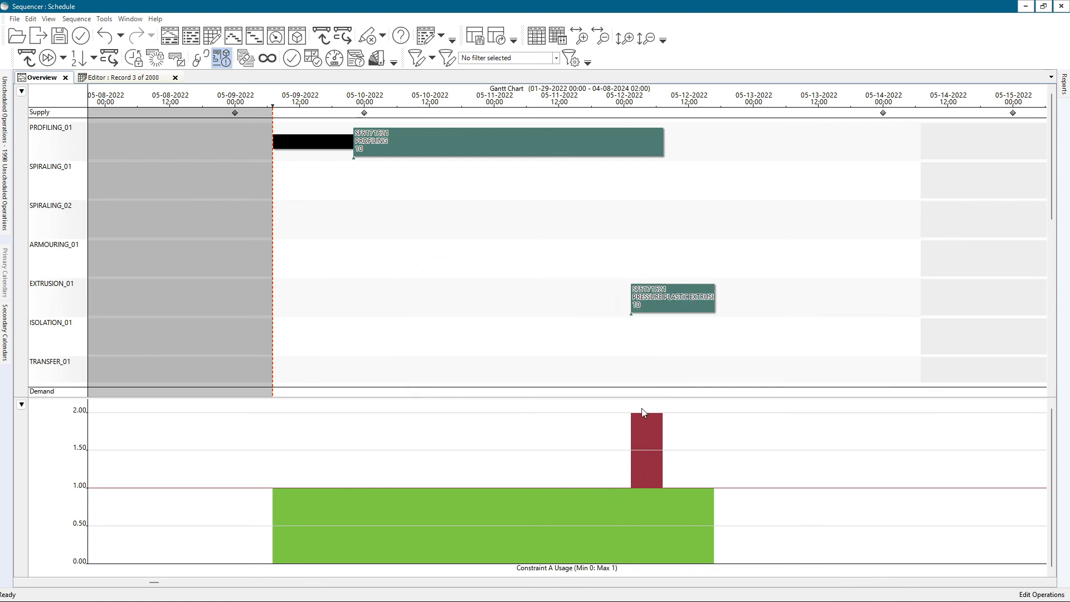
scroll(509, 498, up, 1)
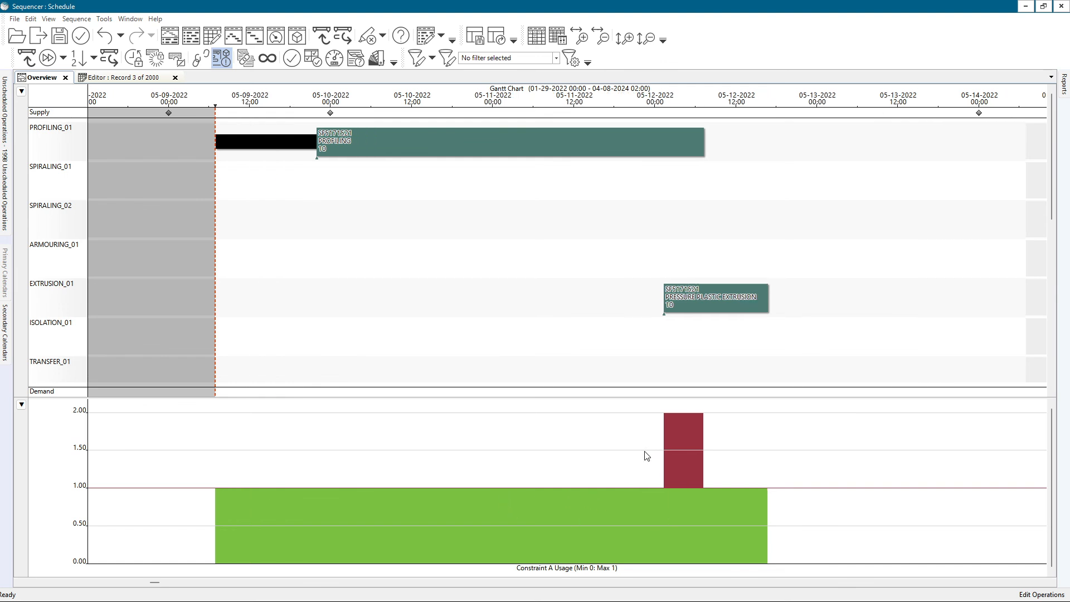
scroll(644, 449, down, 1)
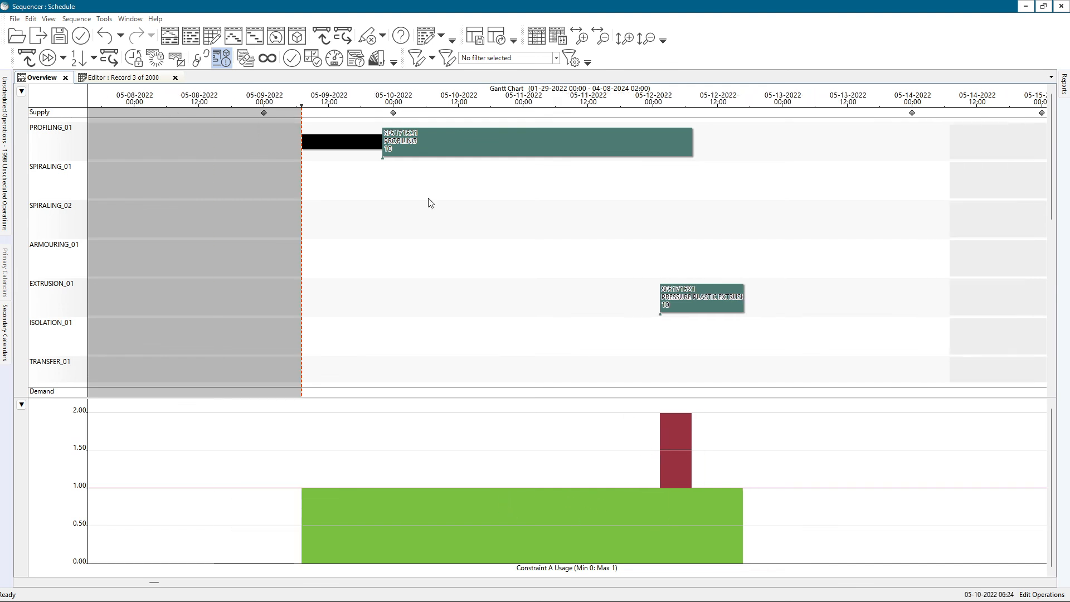
Repair the schedule with operations allowed to be scheduled earlier and sequence changes allowed.
click(104, 19)
click(131, 84)
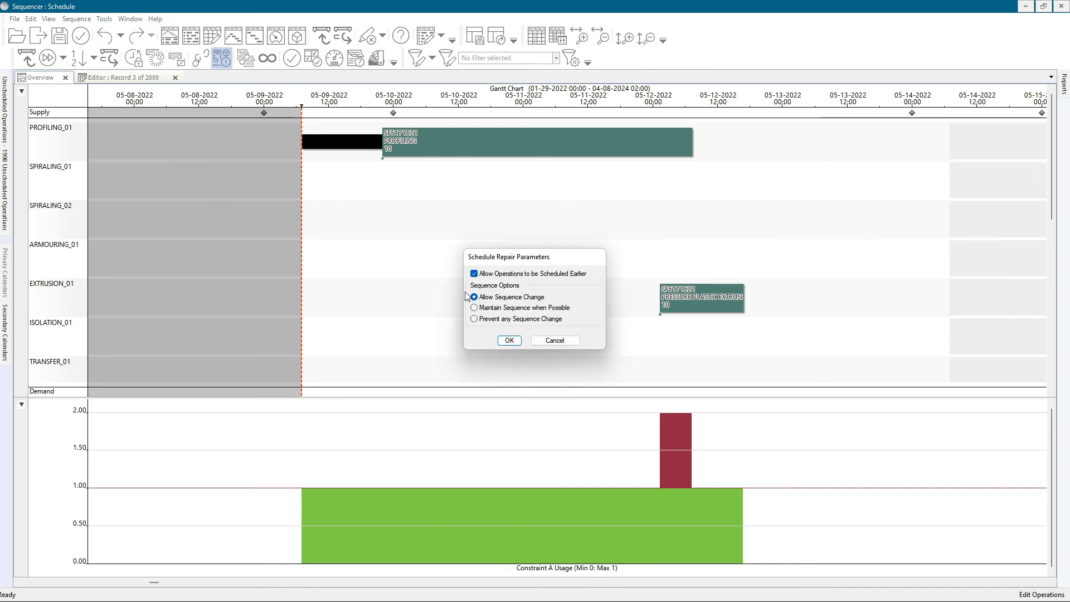
click(509, 340)
click(598, 342)
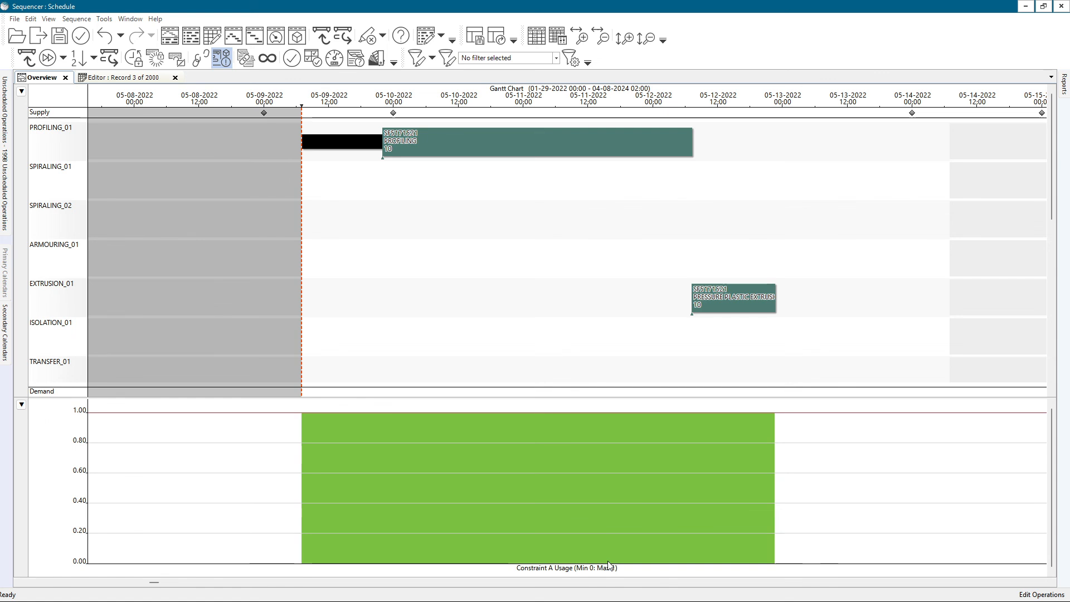
Close the Sequencer schedule and discard the changes to the schedule data set and calendars.
scroll(652, 465, down, 2)
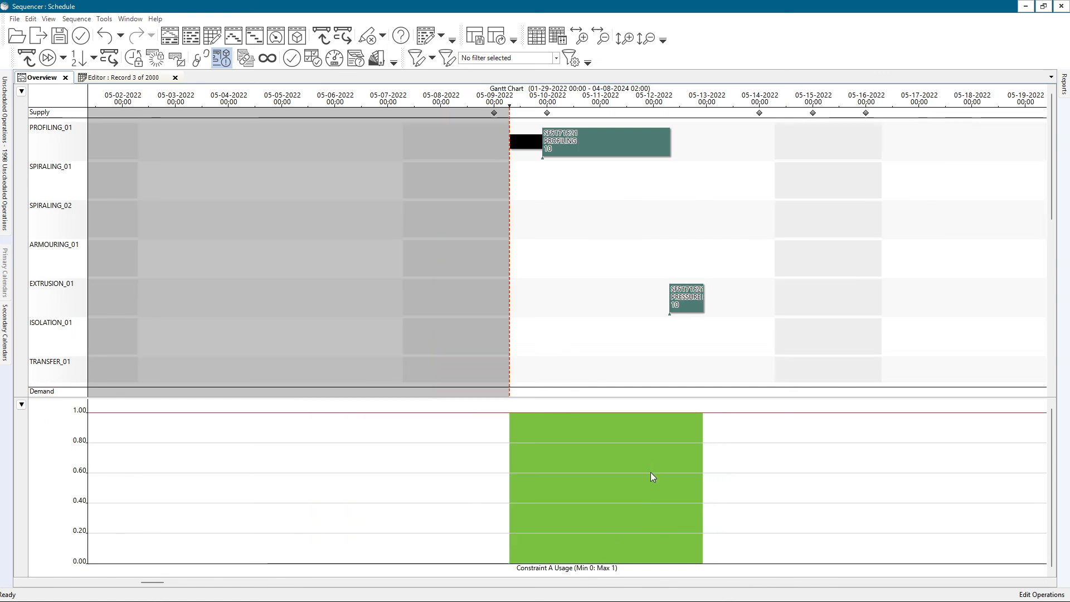
scroll(646, 481, up, 2)
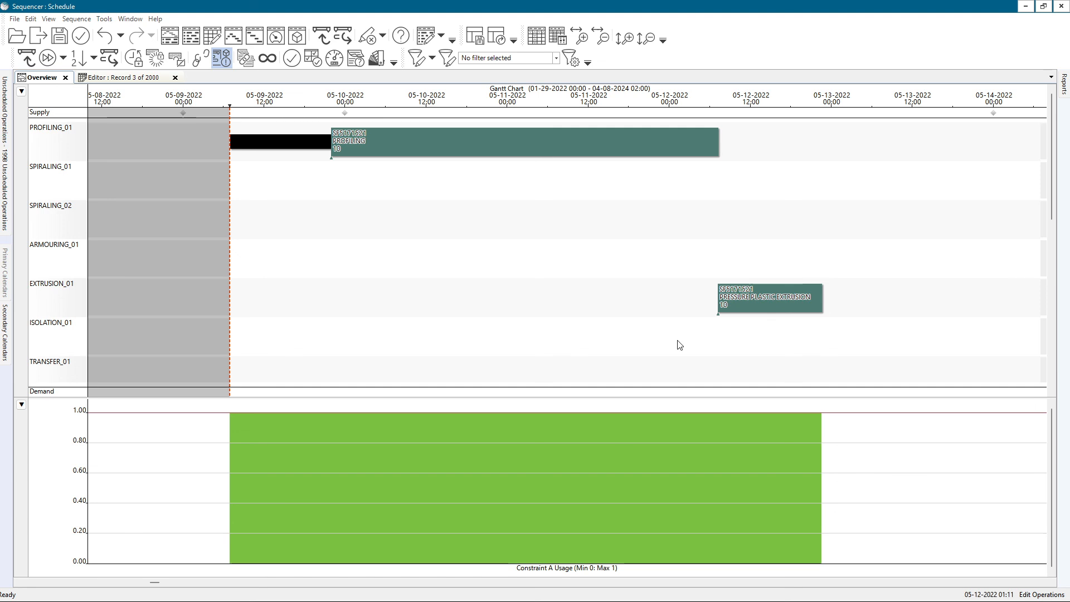
click(1060, 6)
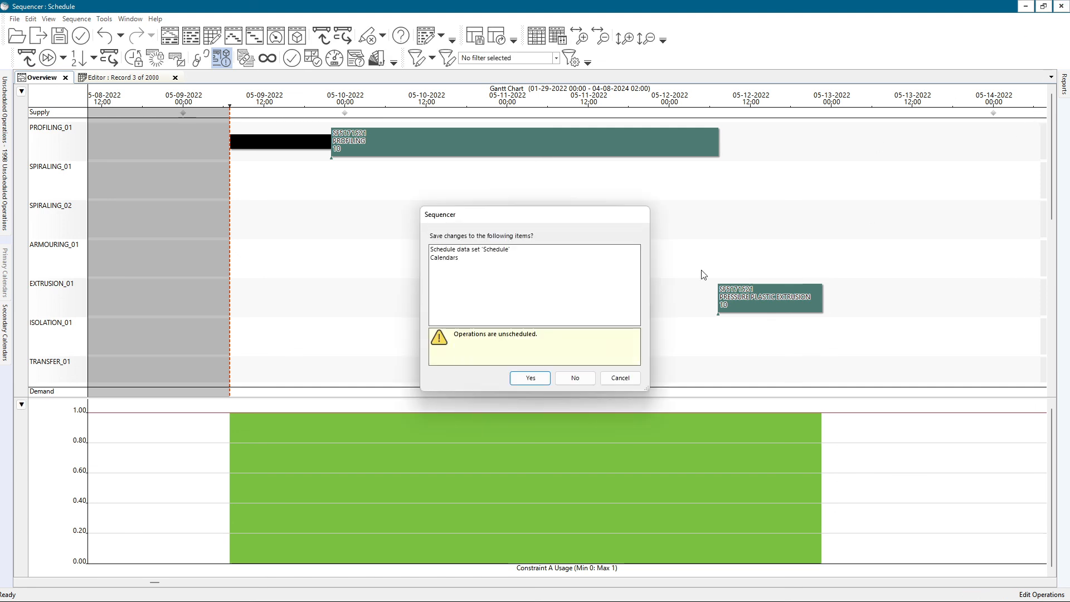
click(568, 383)
Open the list of secondary constraints in Data Maintenance.
click(44, 545)
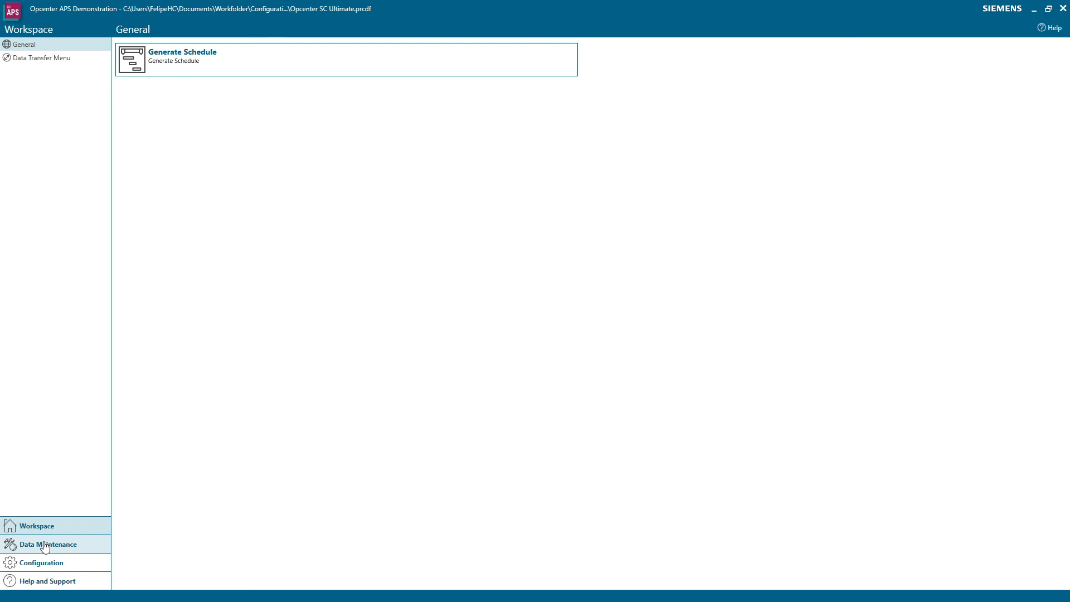
click(51, 246)
click(177, 109)
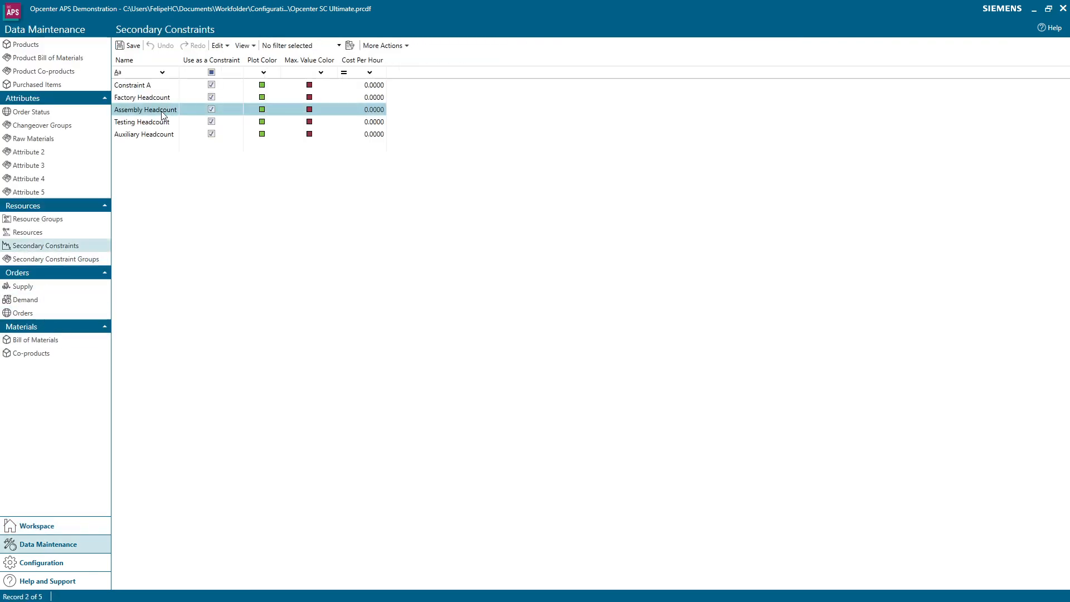
click(151, 122)
View the settings of Constraint A and close them without making changes.
double_click(142, 85)
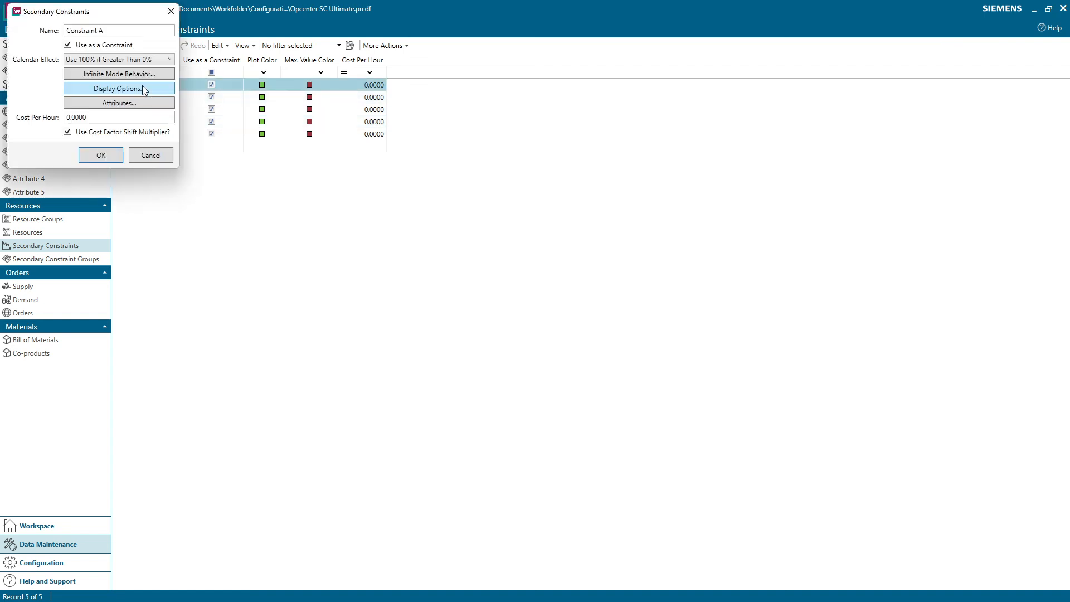
drag(93, 13, 429, 57)
click(487, 200)
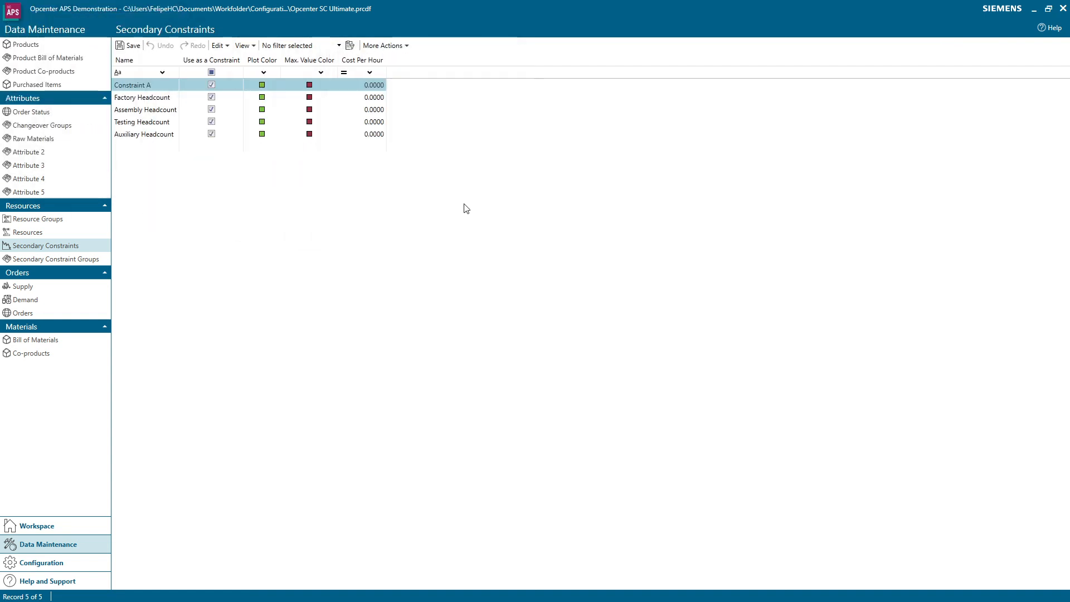
click(139, 147)
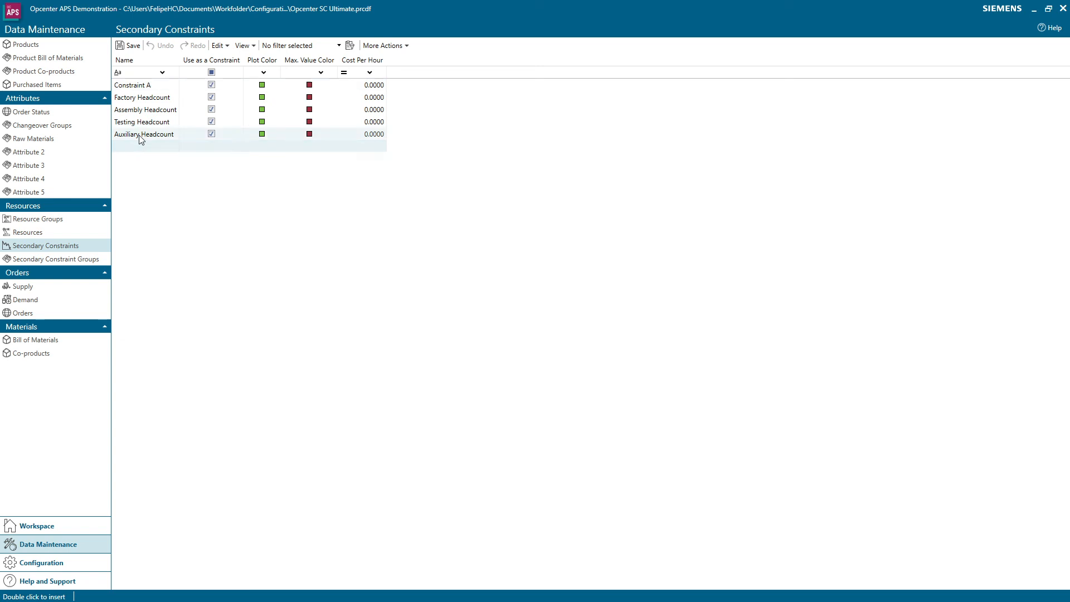
right_click(139, 135)
click(169, 200)
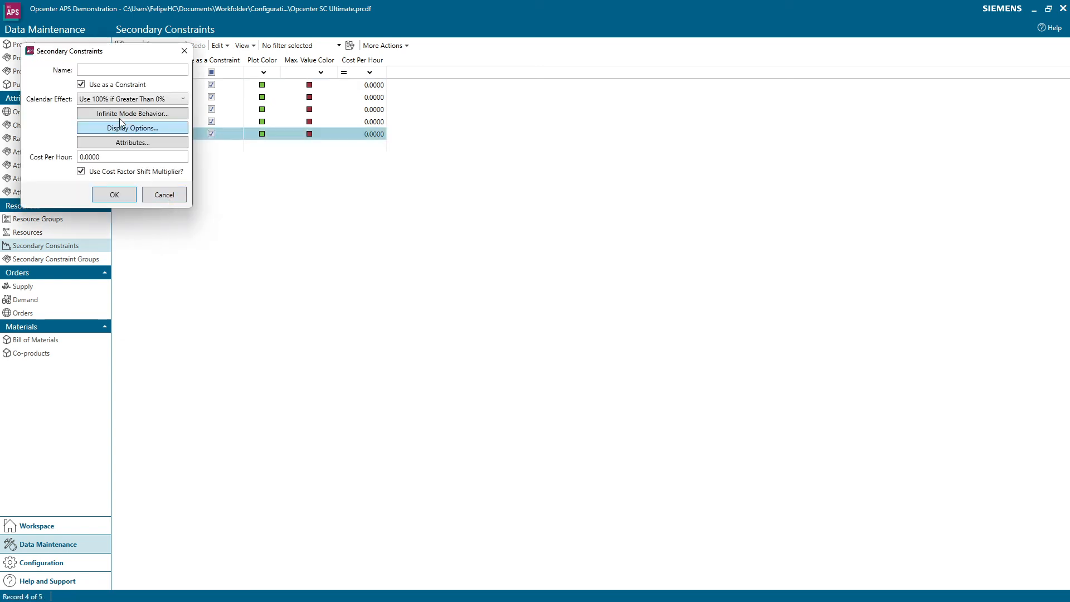
click(164, 194)
Start a new secondary constraint record and examine the available Calendar Effect options without changing the selection.
click(140, 149)
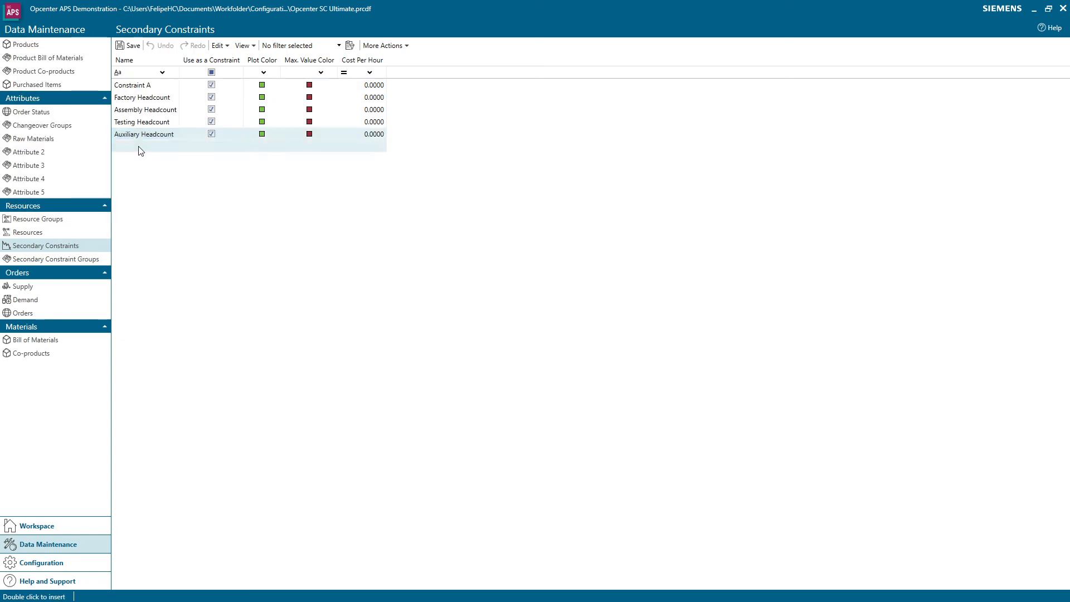
double_click(141, 149)
drag(103, 15, 497, 60)
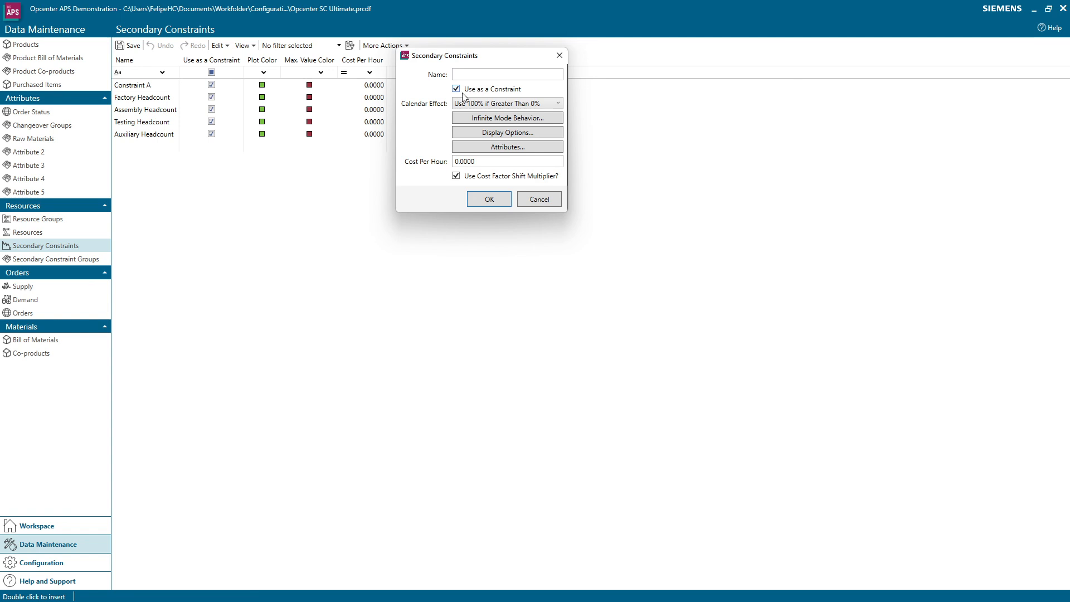
click(512, 104)
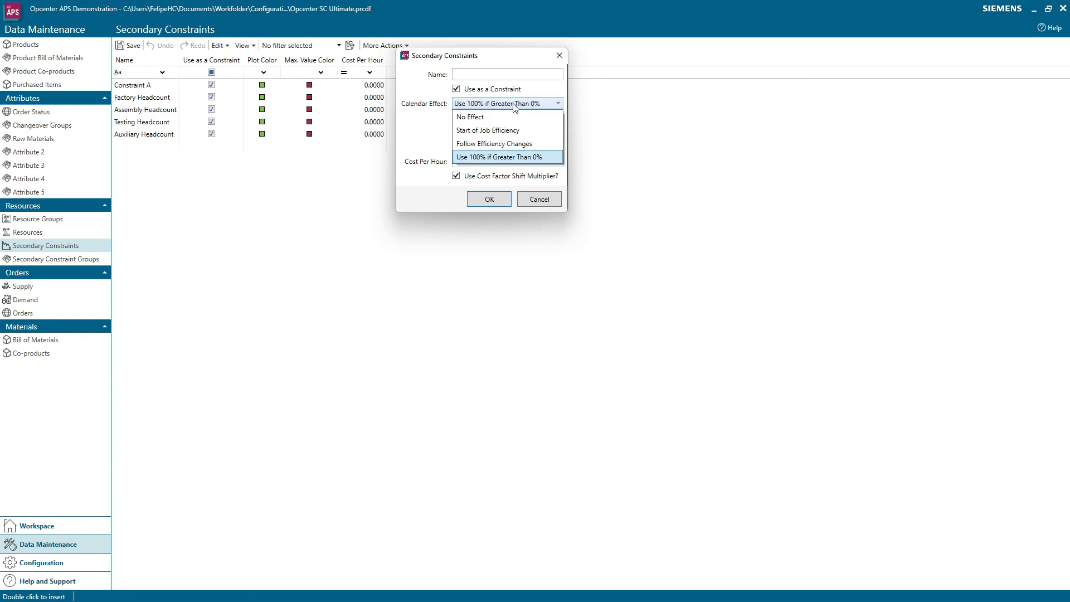
mouse_move(512, 161)
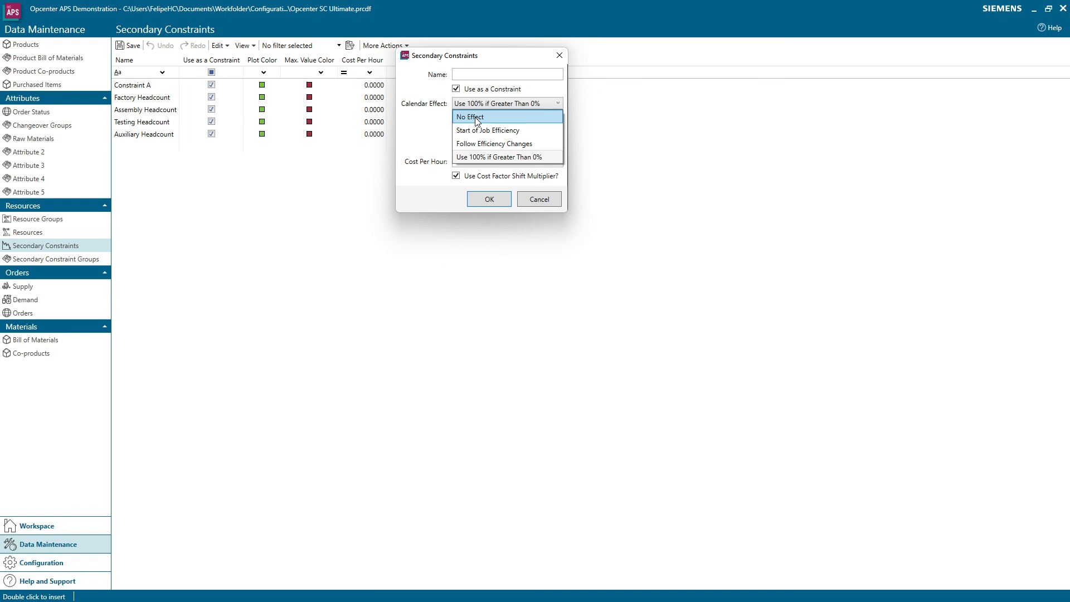
click(428, 167)
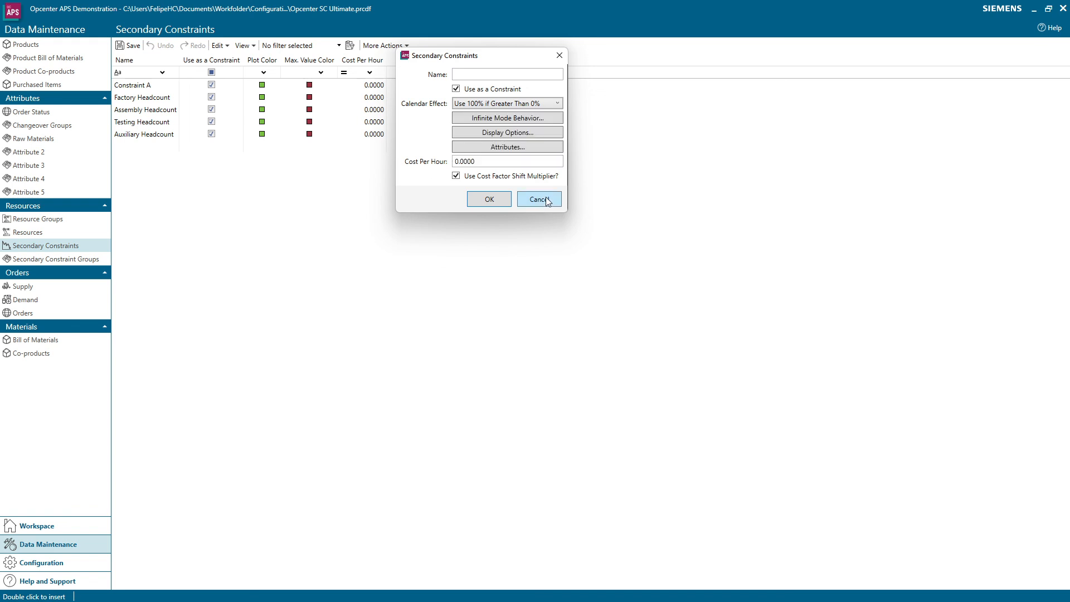